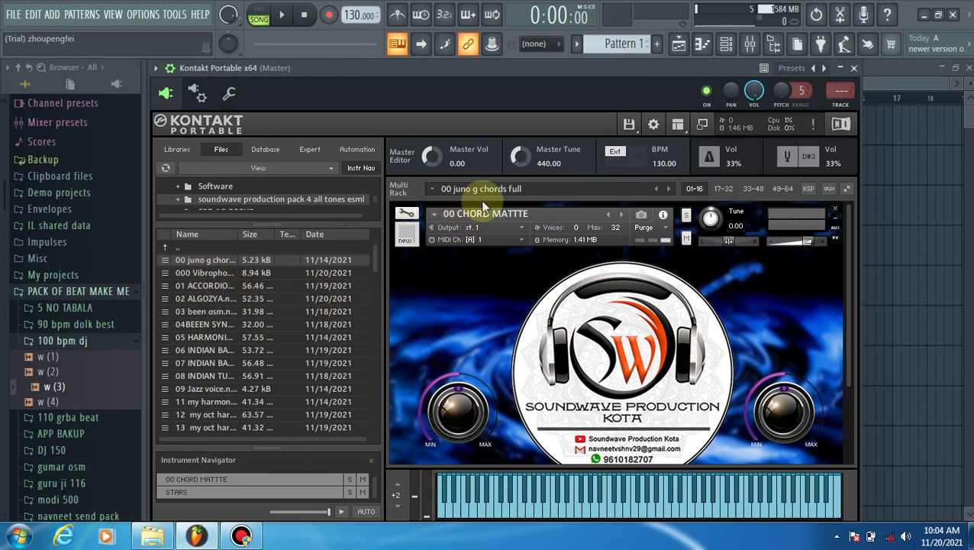
# Start loading a patch in Kontakt and open the soundwave production pack 4 folder on New Volume (E:).
pyautogui.click(629, 125)
pyautogui.click(660, 171)
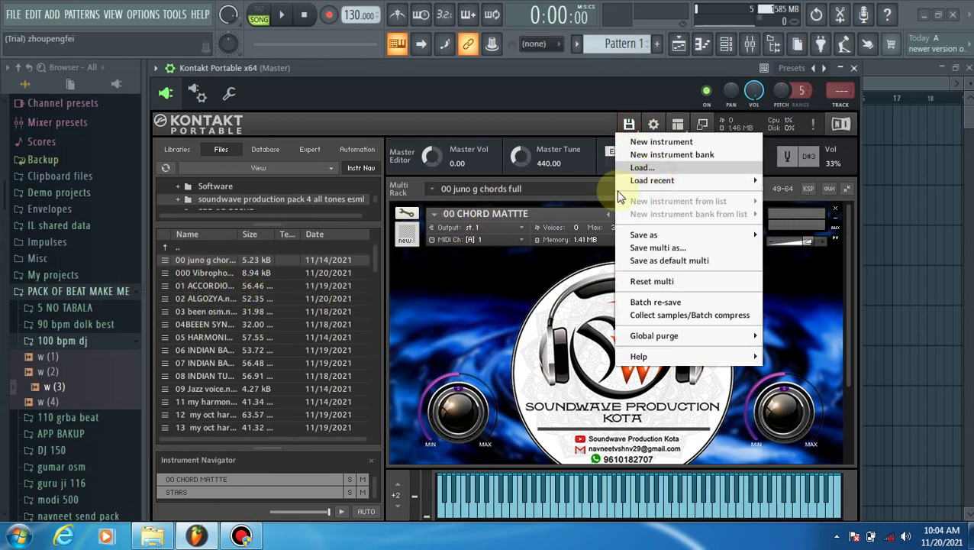
pyautogui.click(109, 258)
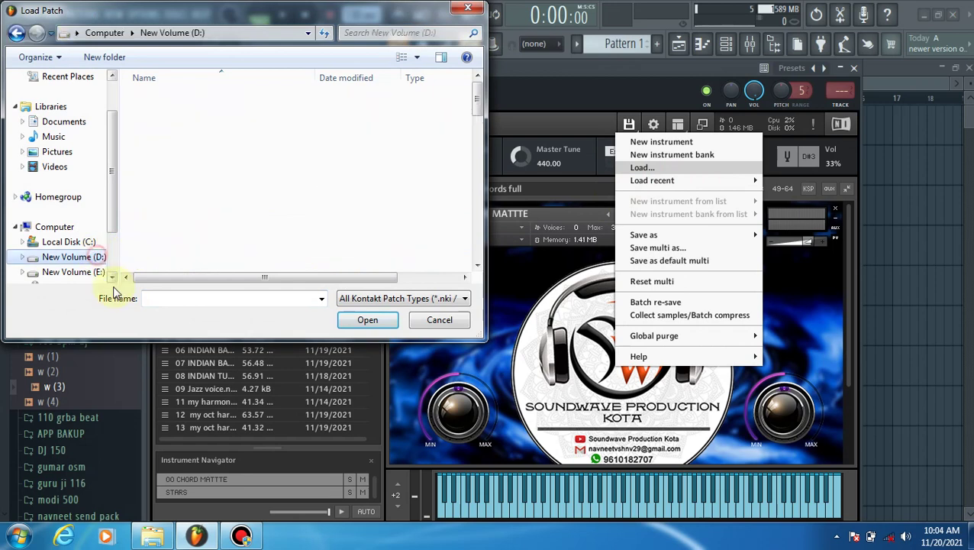
pyautogui.click(103, 272)
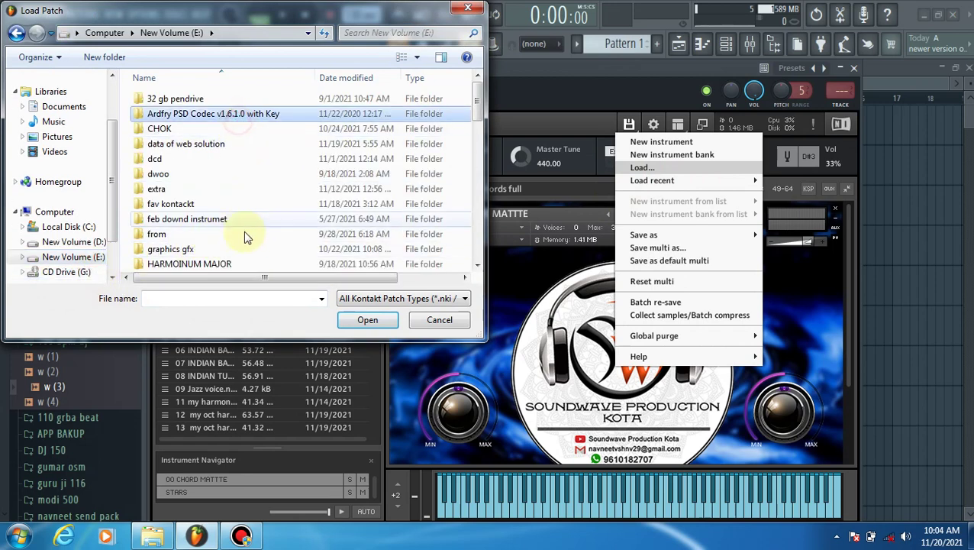
pyautogui.scroll(-7, 244, 229)
pyautogui.scroll(-4, 278, 251)
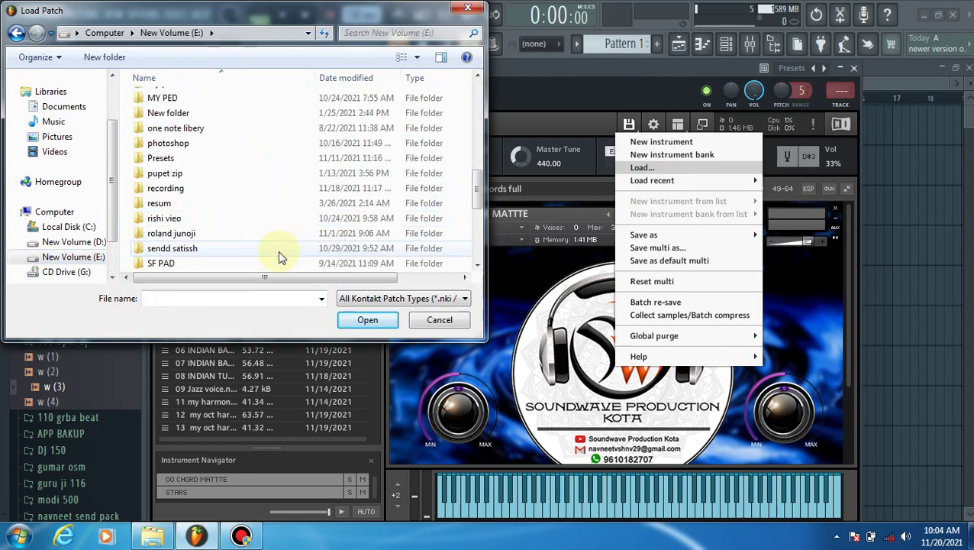
pyautogui.doubleClick(280, 163)
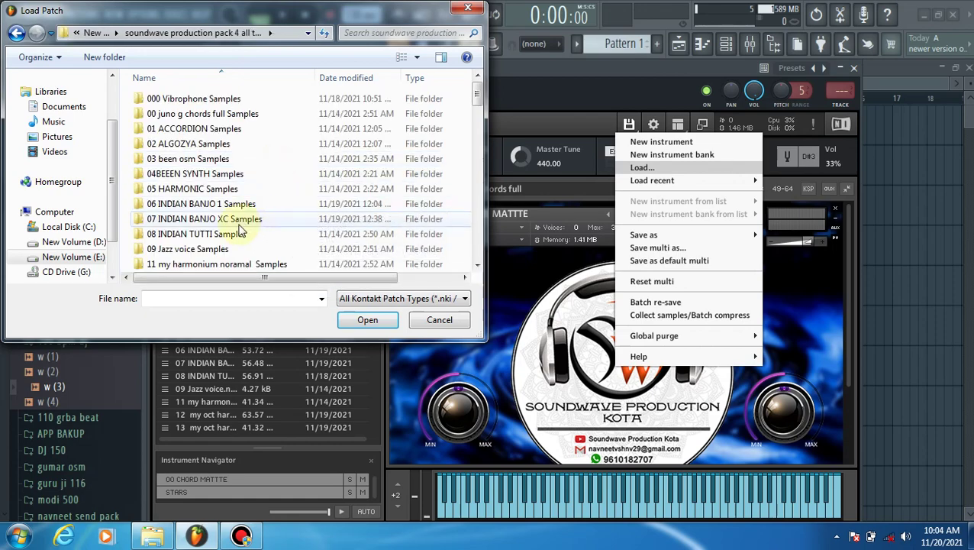
# Load the 000 Vibrophone.nkm multi from the pack folder, and replace it with 00 juno g chords full.
pyautogui.click(474, 96)
pyautogui.moveTo(471, 115); pyautogui.dragTo(408, 225)
pyautogui.scroll(10, 405, 220)
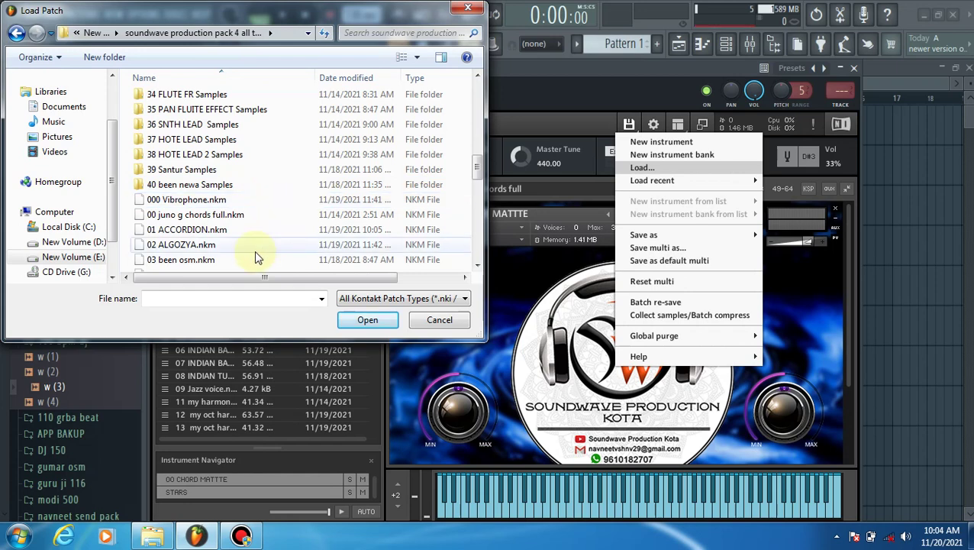
pyautogui.click(208, 203)
pyautogui.click(361, 320)
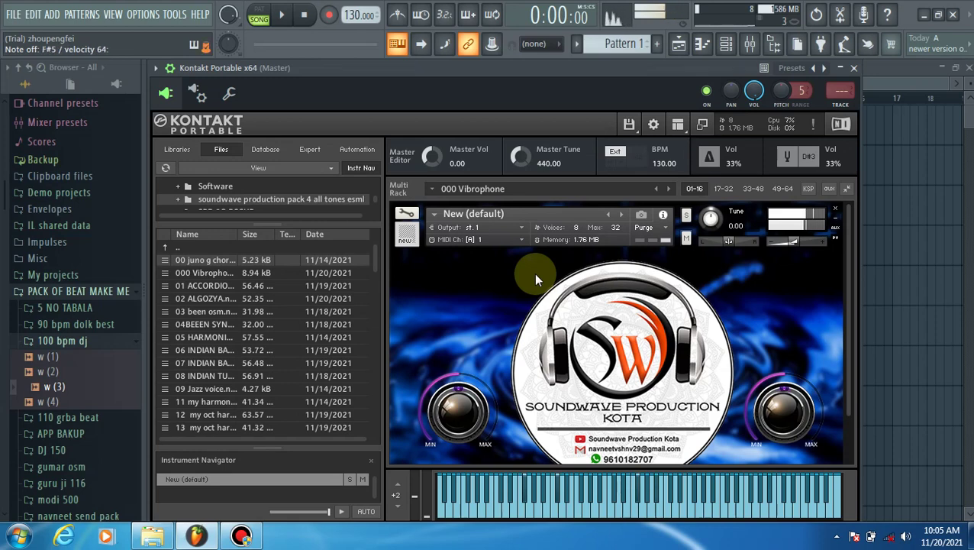
pyautogui.doubleClick(208, 259)
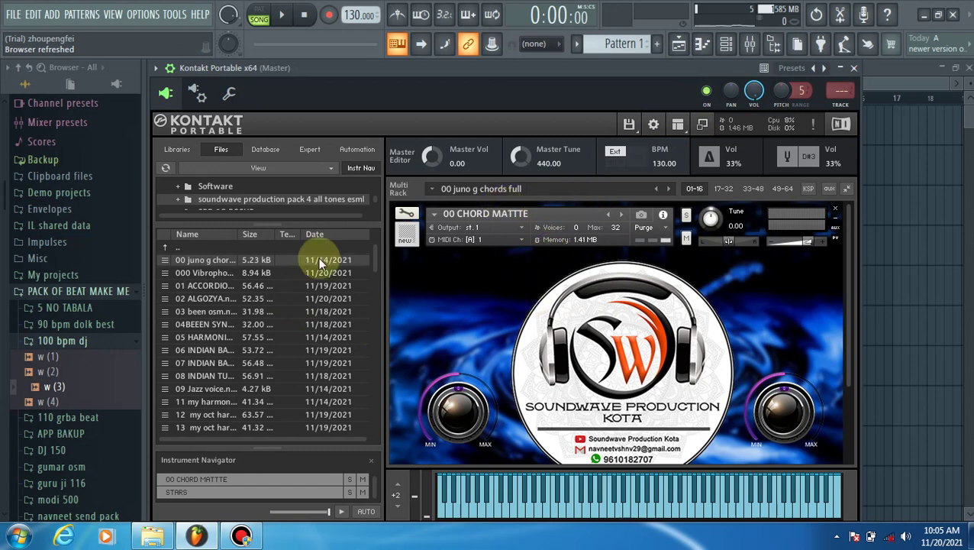
# Enable the Show "Replace Multi" dialog setting in Kontakt's Load / Import options.
pyautogui.click(653, 124)
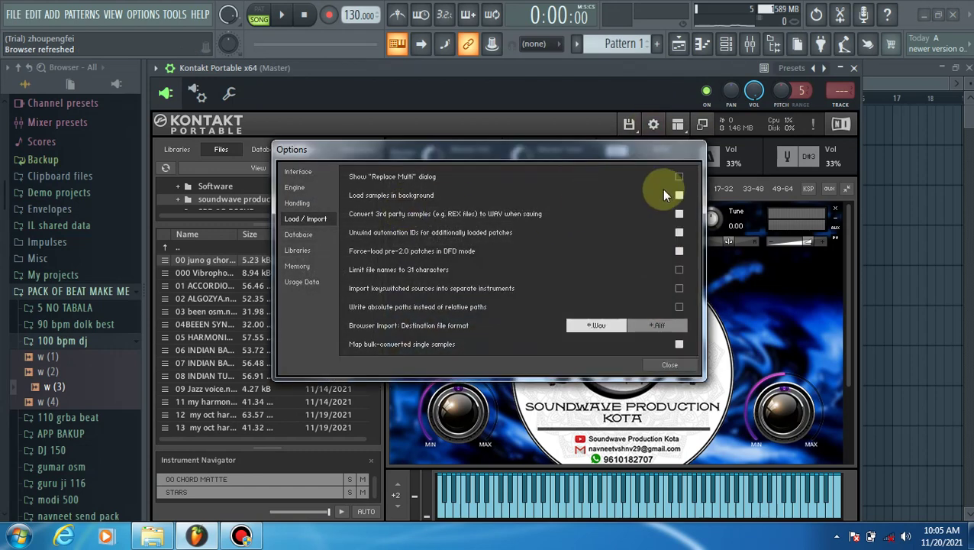
pyautogui.click(679, 177)
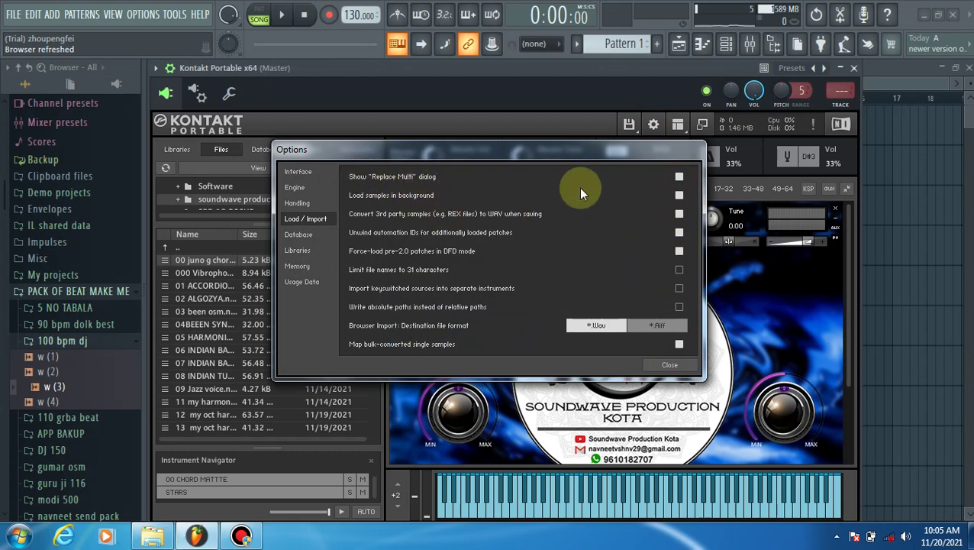
pyautogui.click(669, 364)
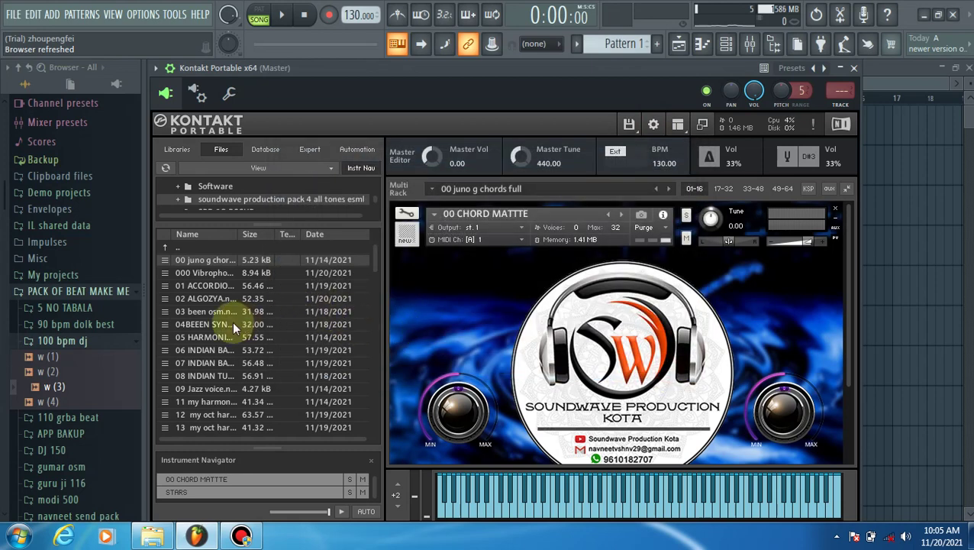
# Load the 01 ACCORDION multi, replacing the current one, and collapse the plugin wrapper's control strip.
pyautogui.doubleClick(207, 287)
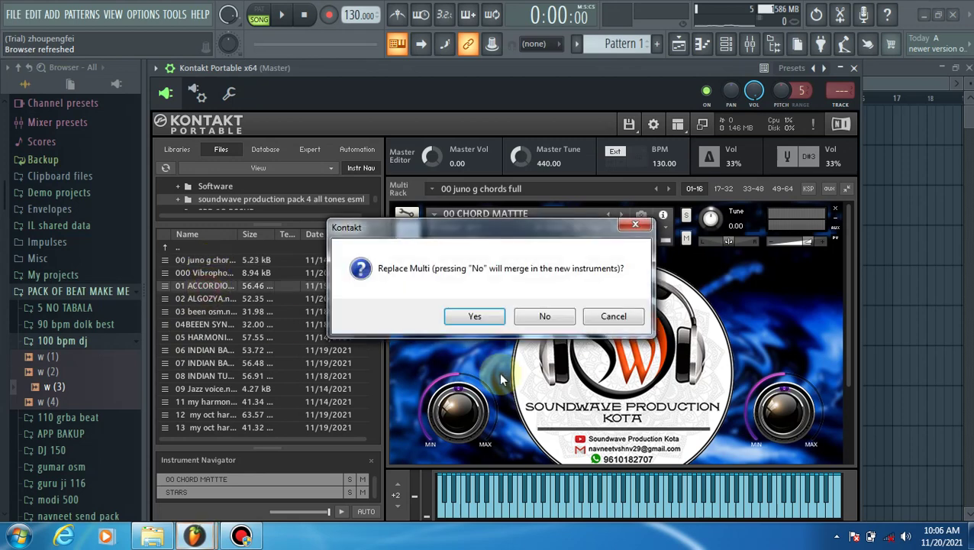
pyautogui.click(456, 317)
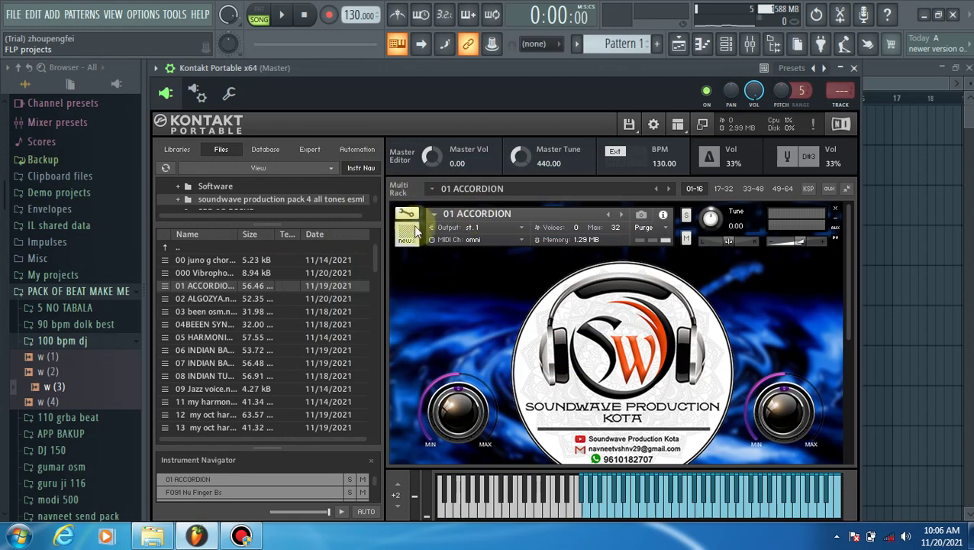
pyautogui.click(156, 68)
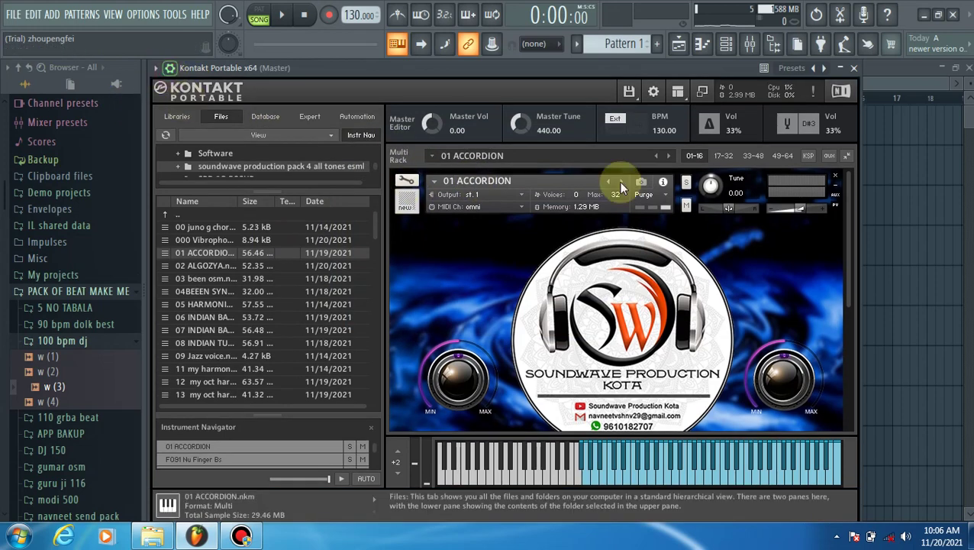
# Review Kontakt's Load / Import options, including the "Replace Multi" dialog setting.
pyautogui.click(628, 93)
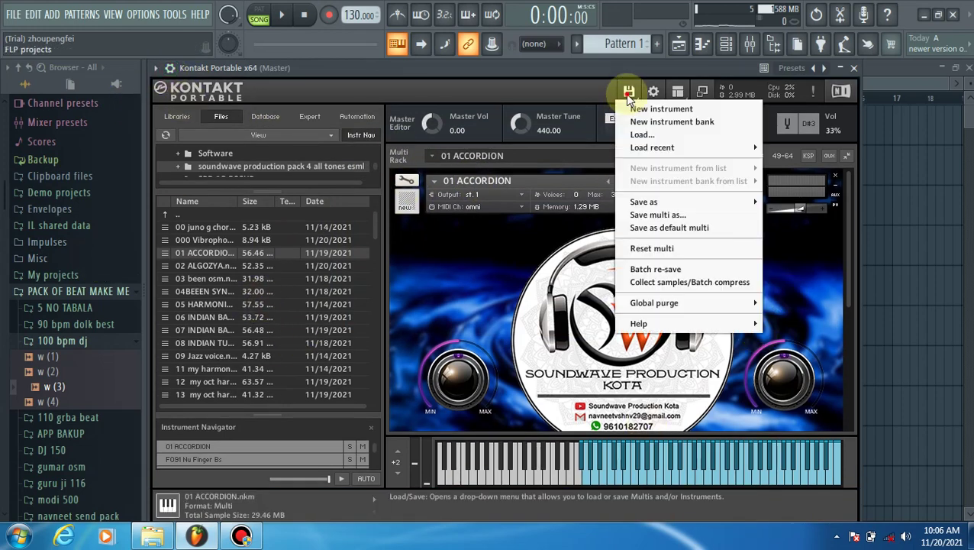
pyautogui.click(576, 80)
pyautogui.click(654, 91)
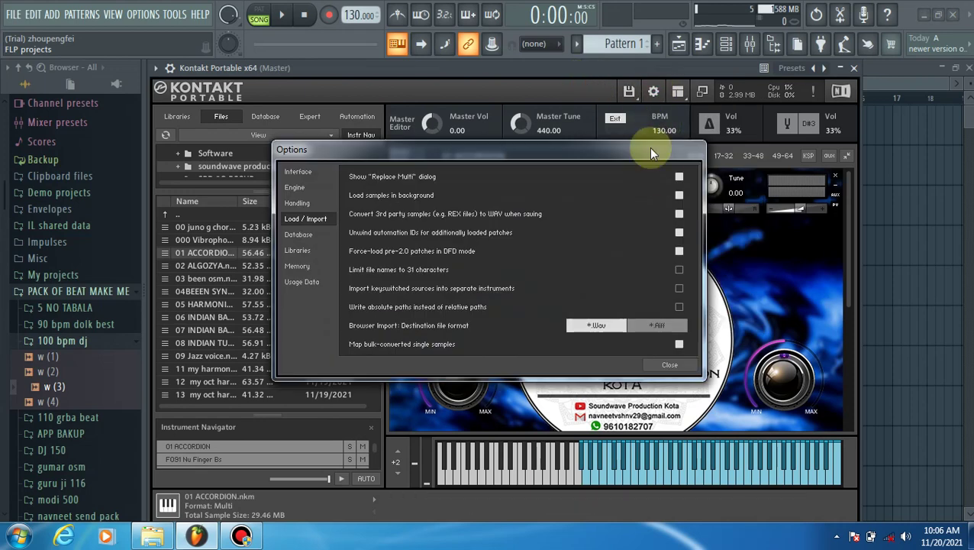
pyautogui.click(669, 364)
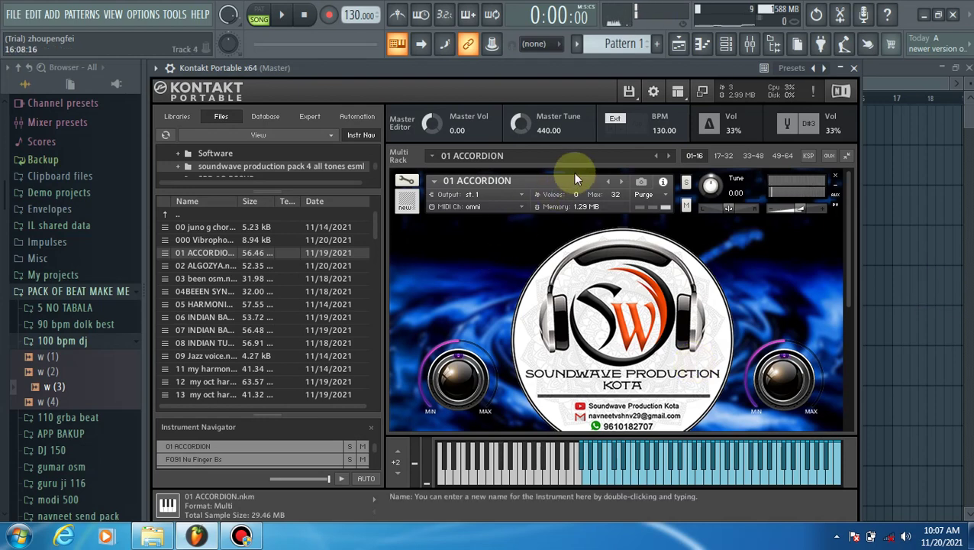
# Place the MAIN 80 TBALA audio clip at the start of Track 1 in the playlist and start playback.
pyautogui.click(928, 152)
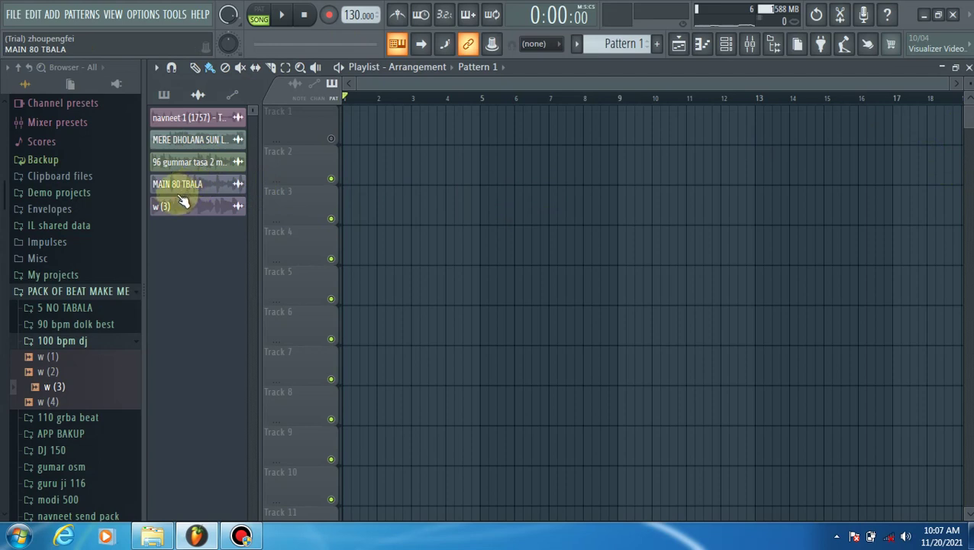
pyautogui.moveTo(164, 186); pyautogui.dragTo(374, 126)
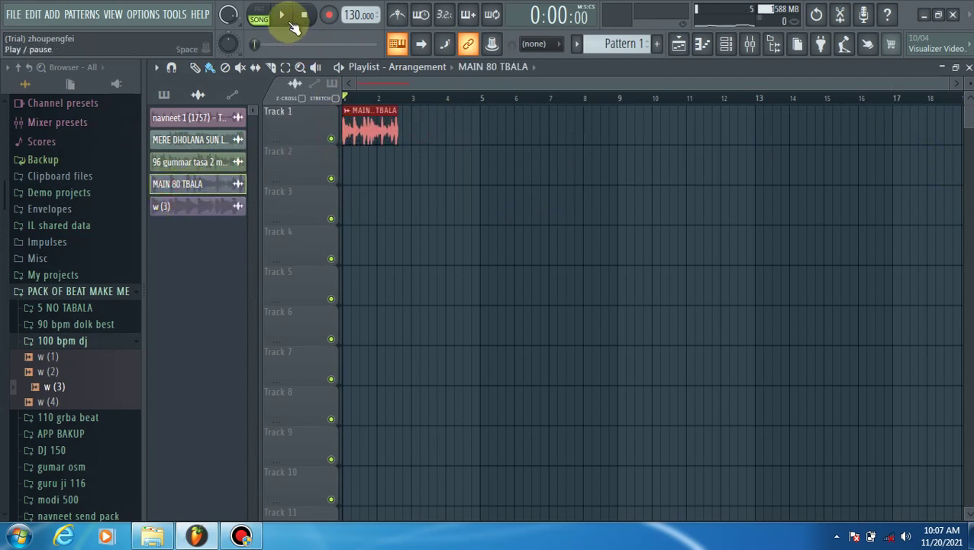
pyautogui.click(281, 16)
# Reopen the Kontakt Portable x64 instrument from the Channel rack while the tabla loop plays.
pyautogui.click(725, 43)
pyautogui.click(284, 249)
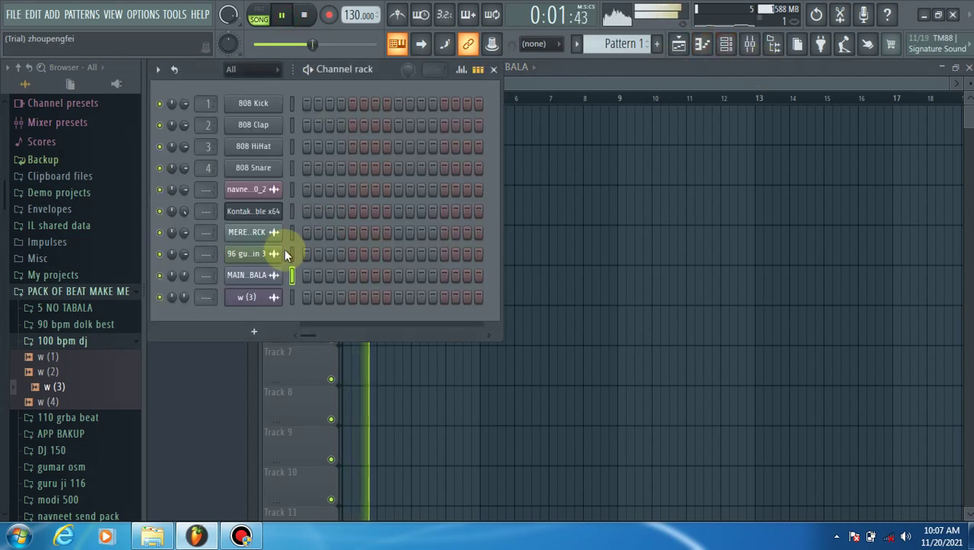
pyautogui.click(272, 213)
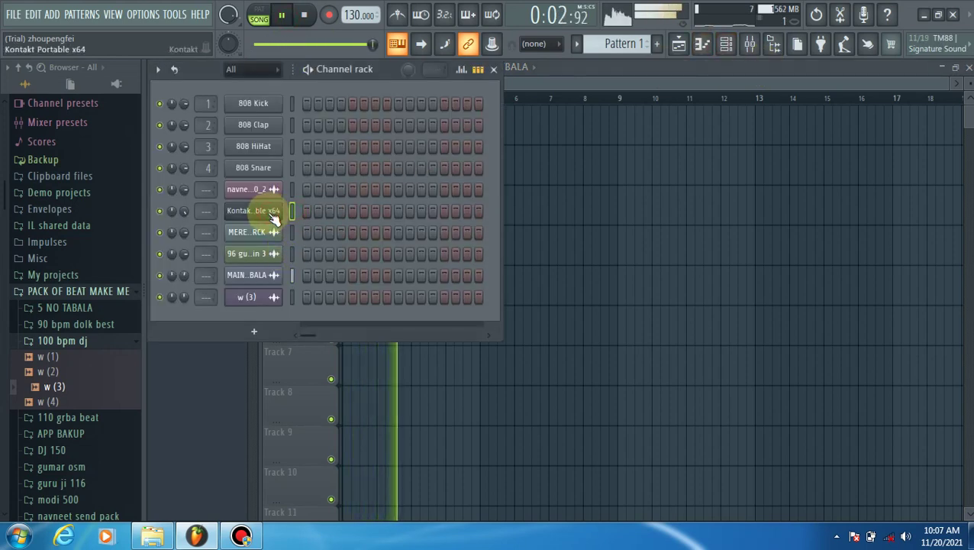
pyautogui.click(270, 216)
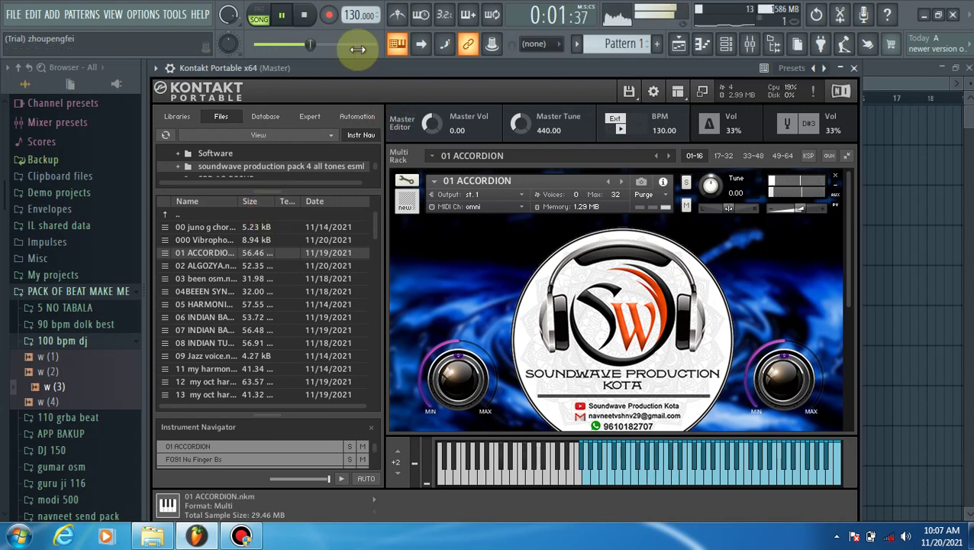
# Pause playback and load the 02 ALGOZYA multi into Kontakt.
pyautogui.click(281, 15)
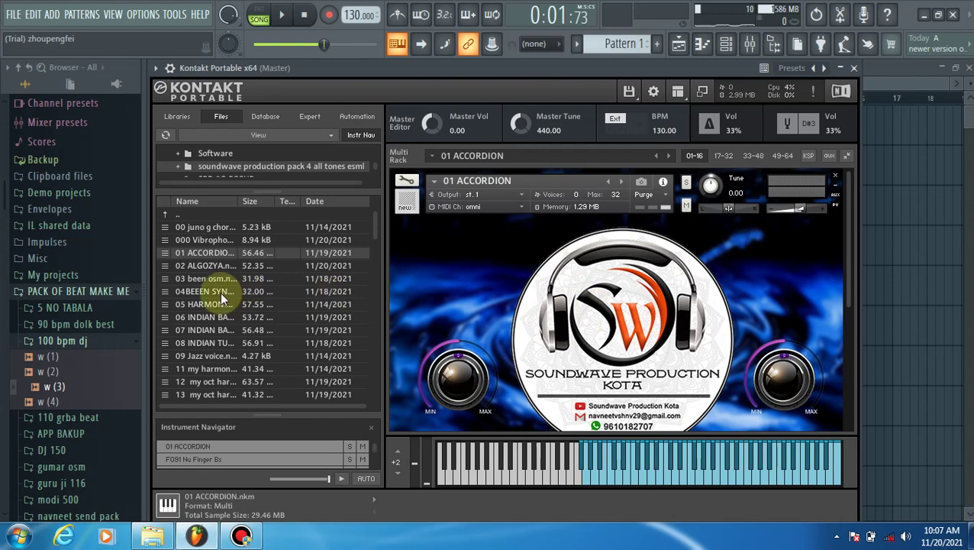
pyautogui.doubleClick(210, 267)
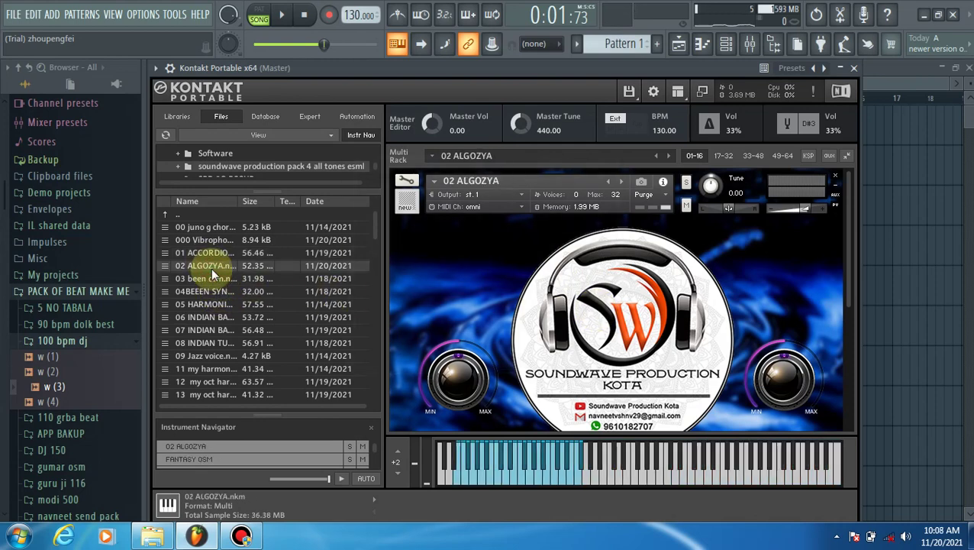
# Audition the 02 ALGOZYA multi by playing a melody across its low and high notes.
pyautogui.press('v')
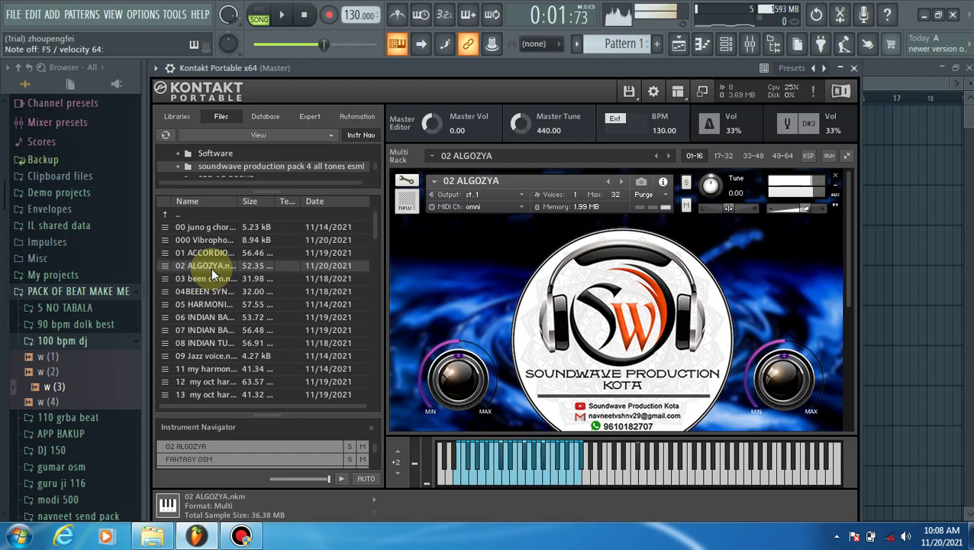
pyautogui.press('j')
pyautogui.press('m')
pyautogui.press('l')
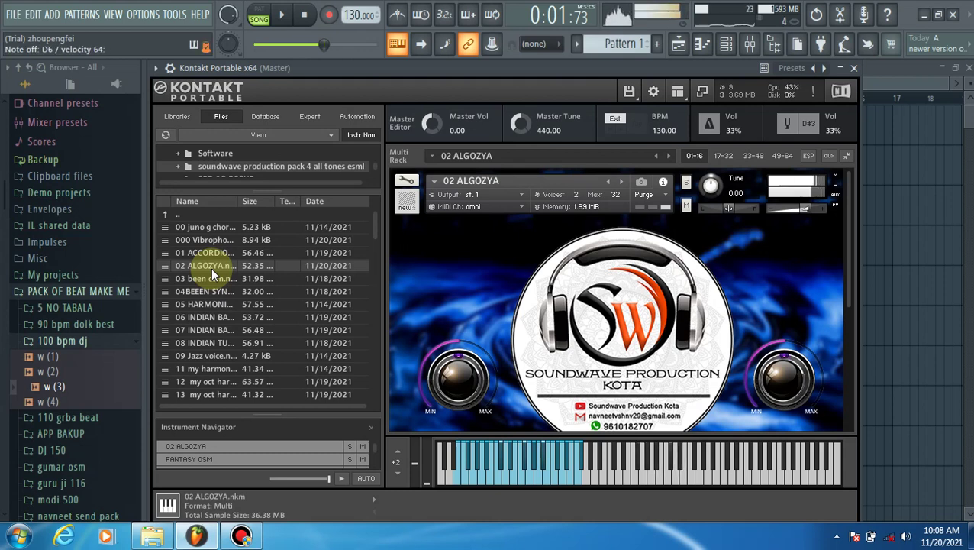
pyautogui.press('j')
pyautogui.press('h')
pyautogui.press('t')
pyautogui.press('t')
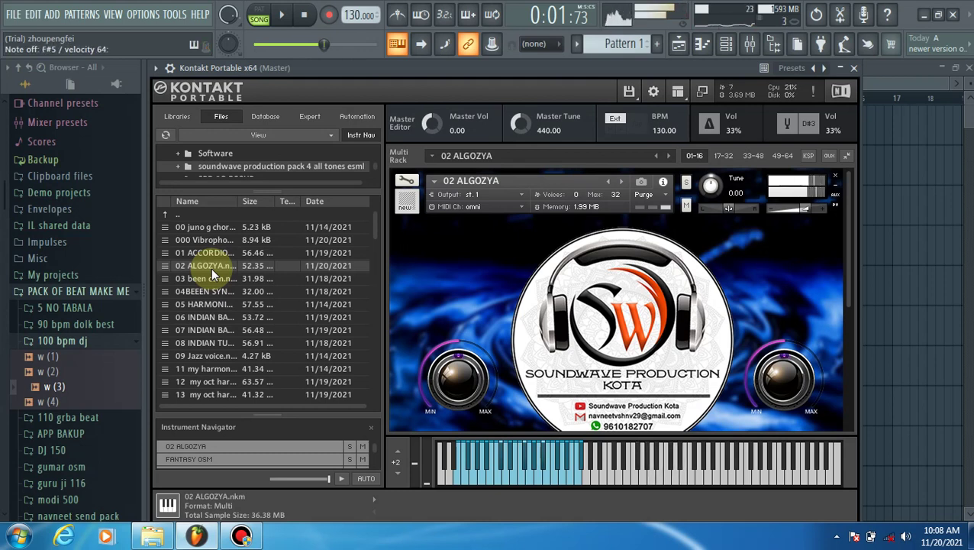
pyautogui.press('3')
pyautogui.press('3')
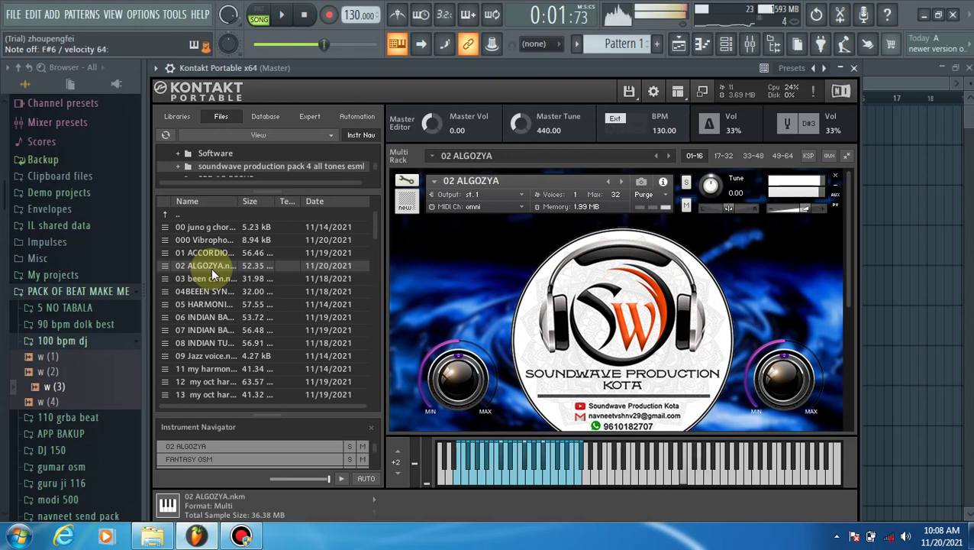
pyautogui.press('t')
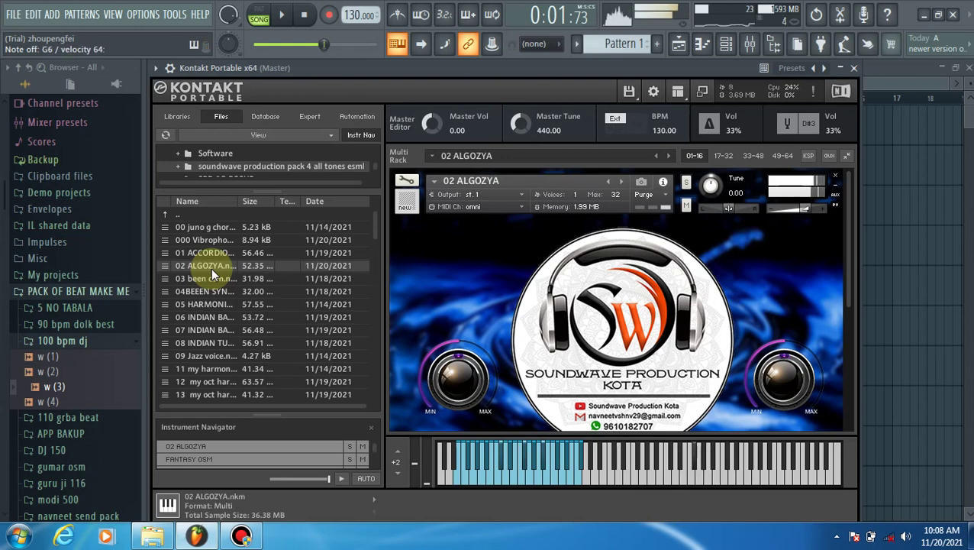
pyautogui.press('t')
pyautogui.press('e')
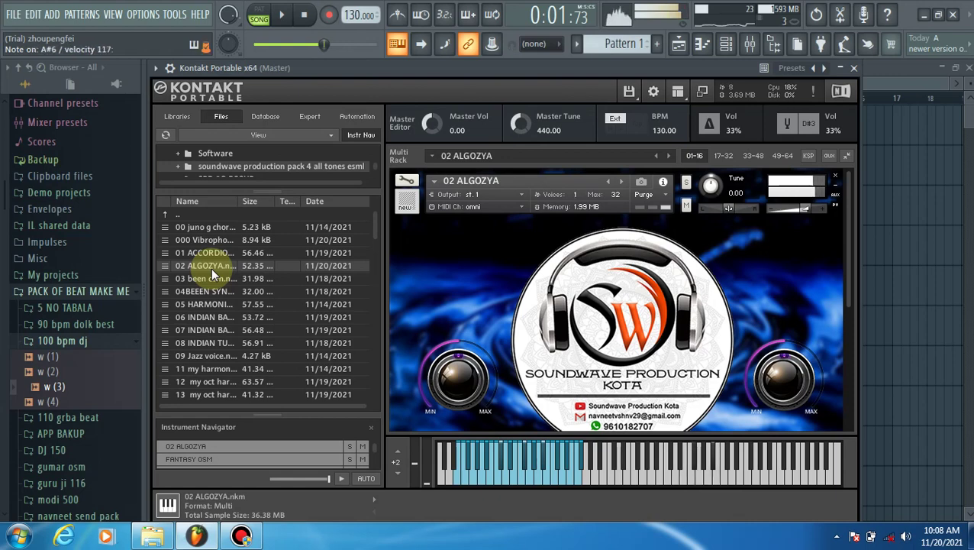
pyautogui.press('e')
pyautogui.press('t')
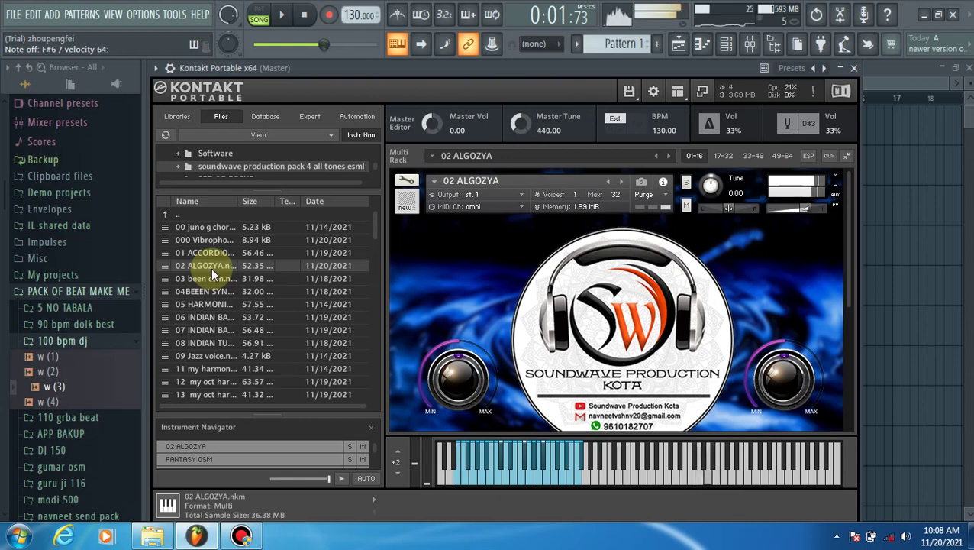
pyautogui.press('5')
pyautogui.press('5')
pyautogui.press('t')
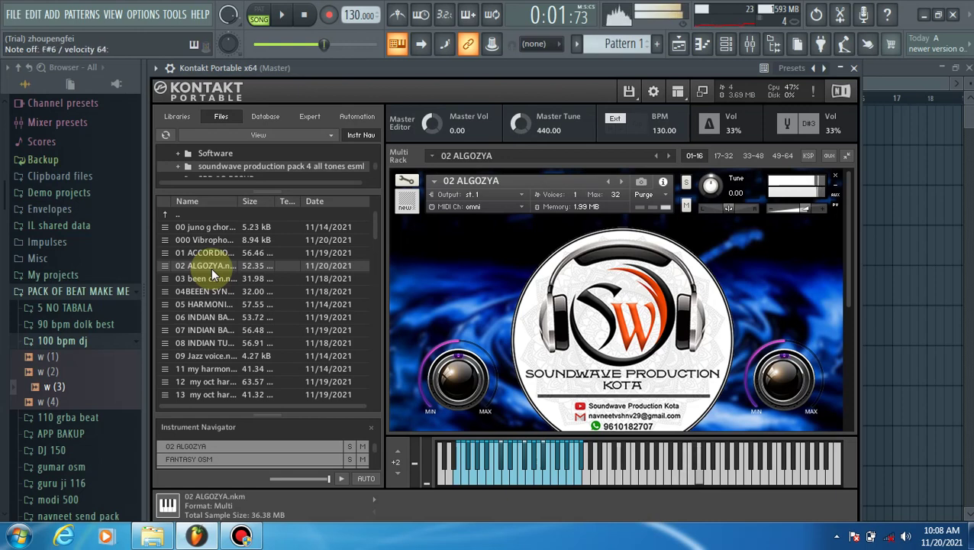
pyautogui.press('5')
pyautogui.press('e')
pyautogui.press('7')
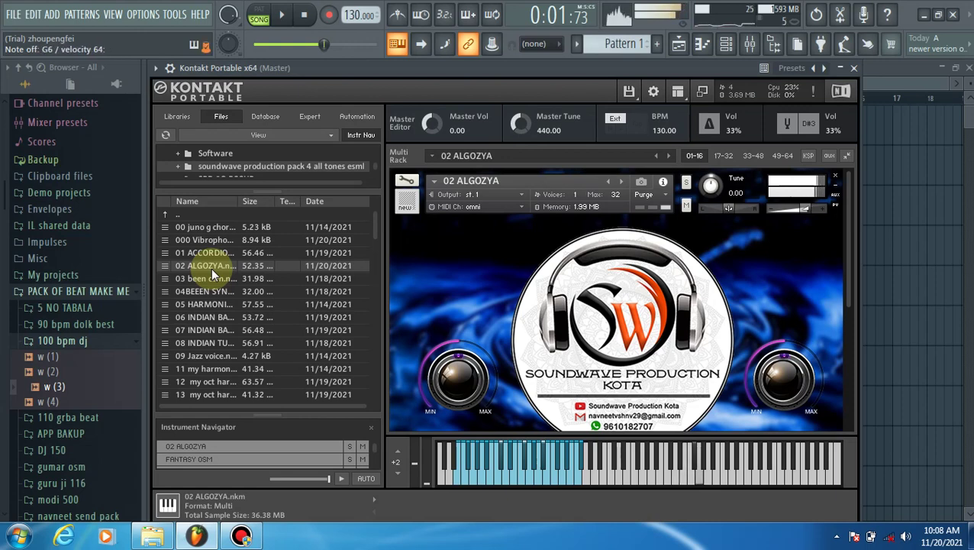
pyautogui.press('e')
pyautogui.press('t')
pyautogui.press('e')
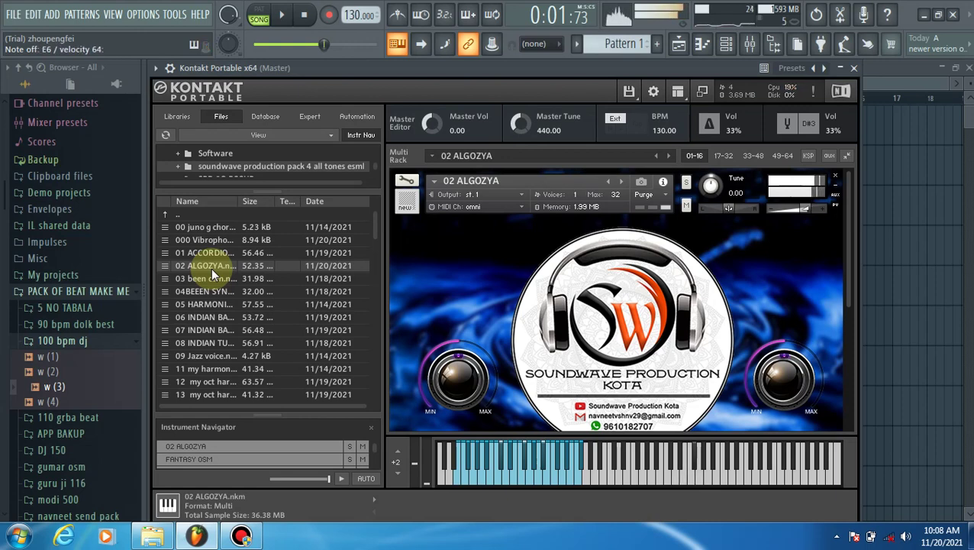
pyautogui.press('y')
pyautogui.press('t')
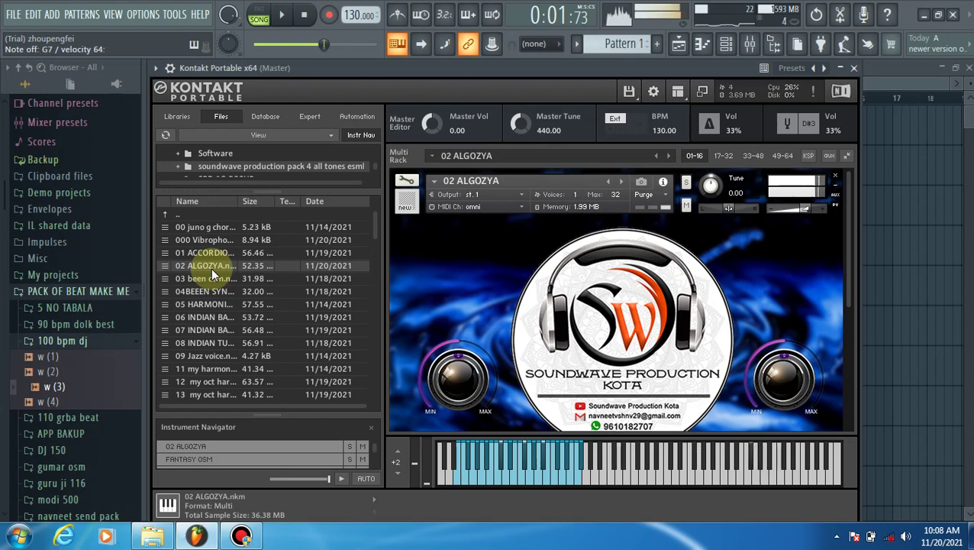
# Continue auditioning the 02 ALGOZYA multi with a high melody around F6 to G7 and low A#3 notes.
pyautogui.press('e')
pyautogui.press('y')
pyautogui.press('t')
pyautogui.press('t')
pyautogui.press('e')
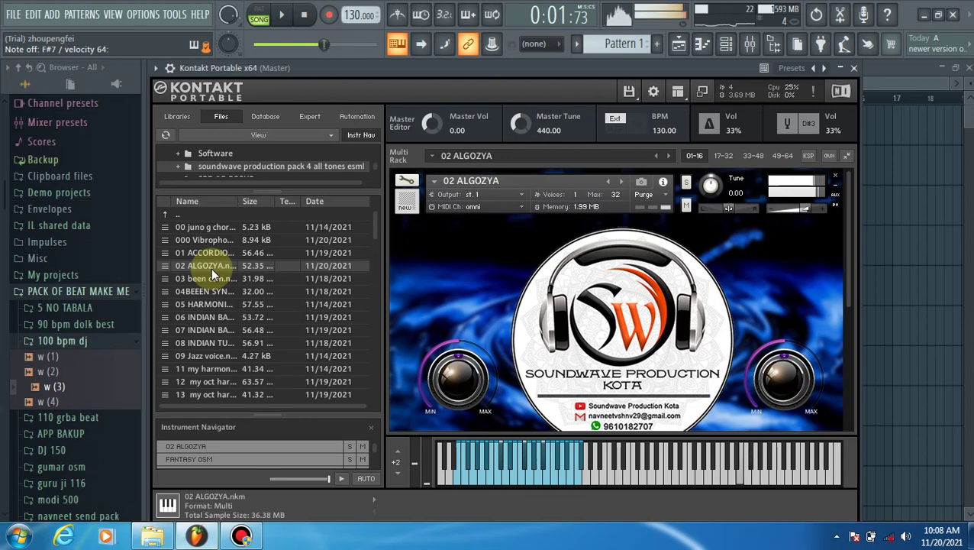
pyautogui.press('y')
pyautogui.press('t')
pyautogui.press('5')
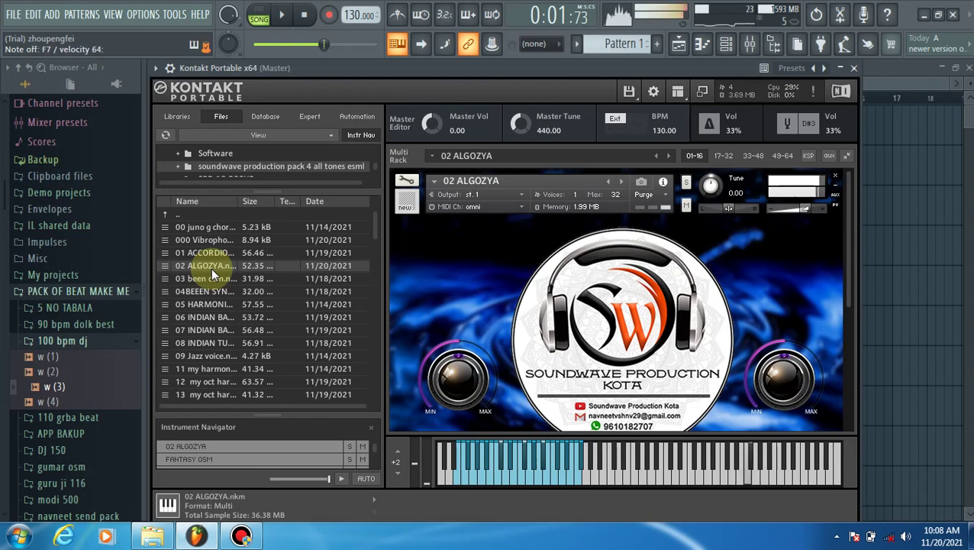
pyautogui.press('y')
pyautogui.press('5')
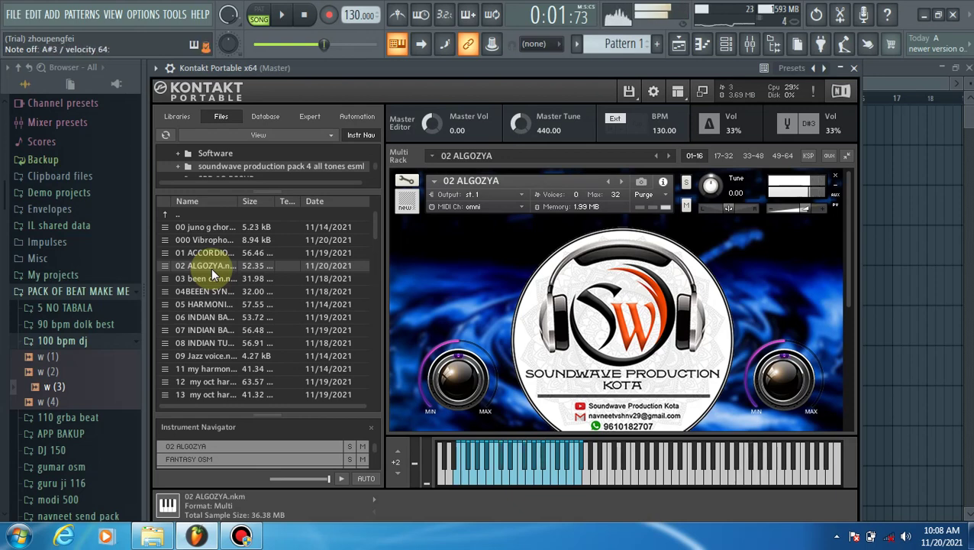
pyautogui.press('m')
pyautogui.press('e')
pyautogui.press('5')
pyautogui.press('t')
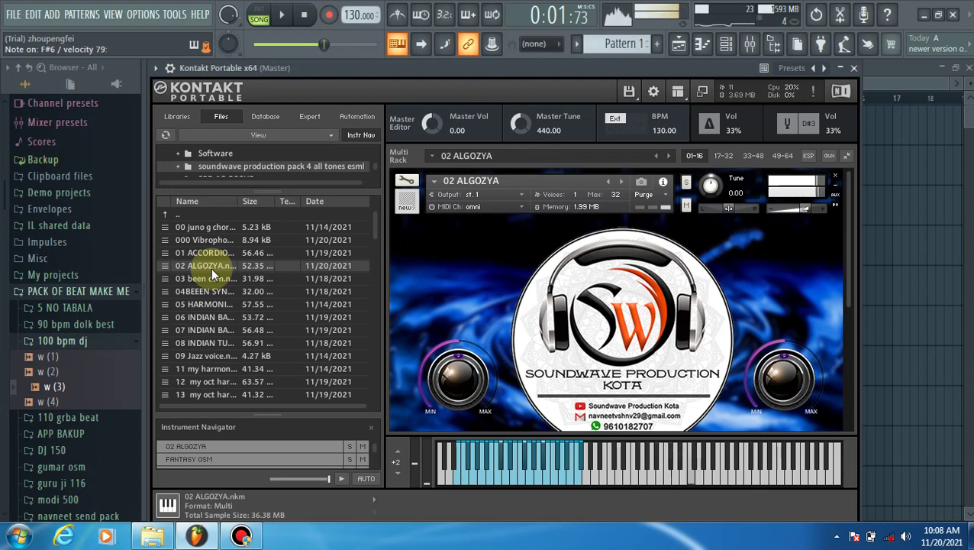
pyautogui.press('h')
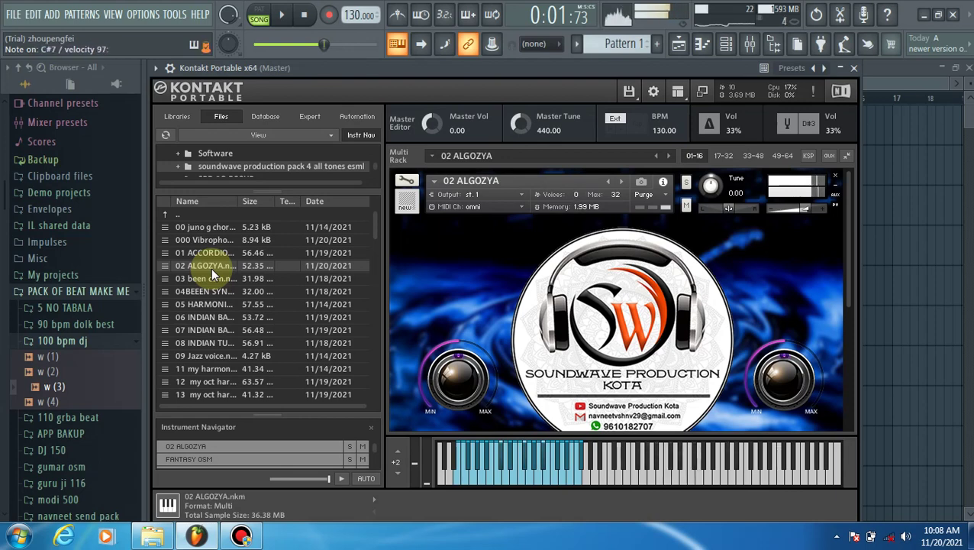
pyautogui.press('9')
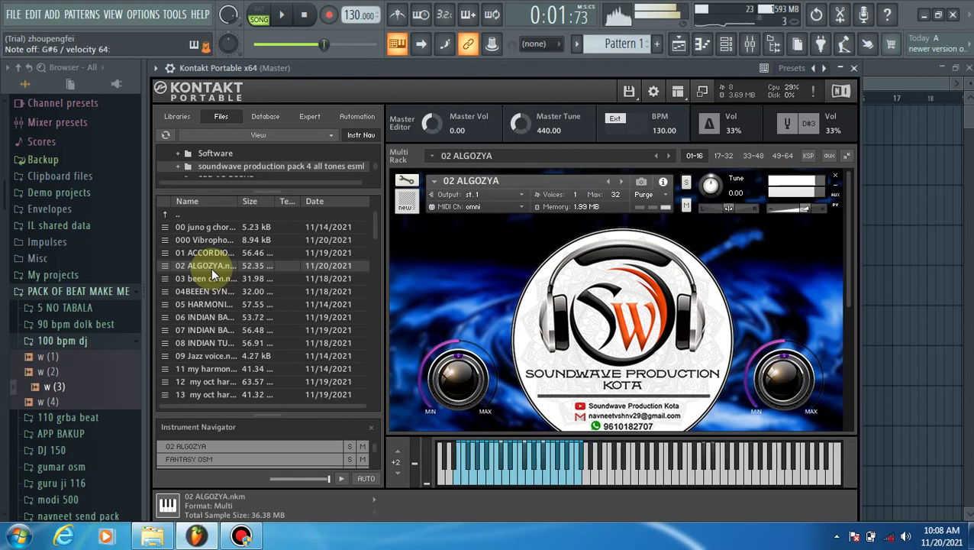
pyautogui.press('7')
pyautogui.press('r')
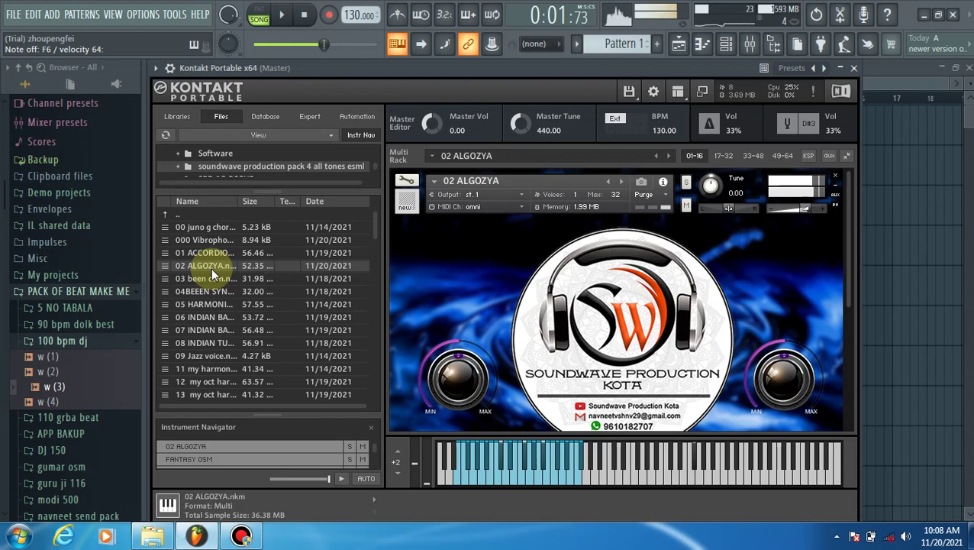
pyautogui.press('j')
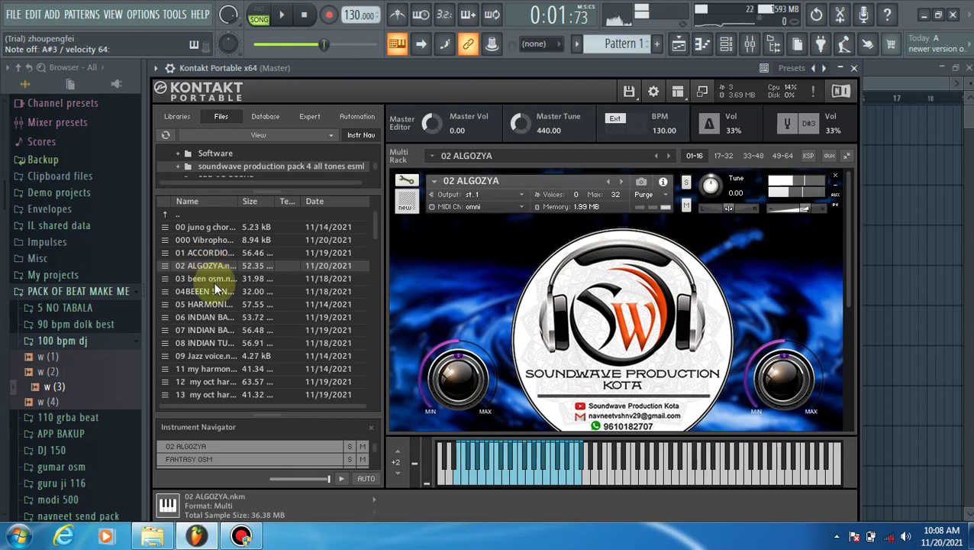
# Load the 03 been osm multi into Kontakt and try its sound with low notes around F#3.
pyautogui.doubleClick(214, 279)
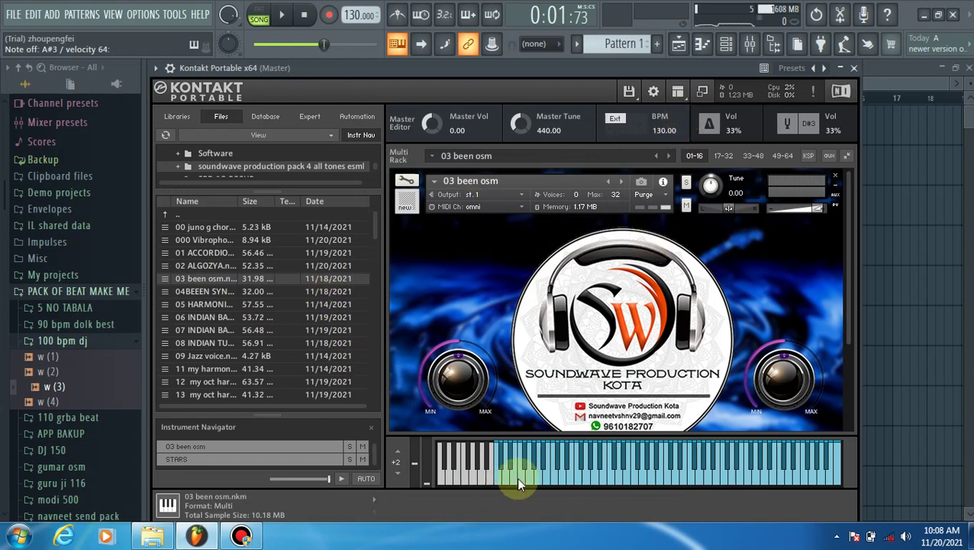
pyautogui.press('s')
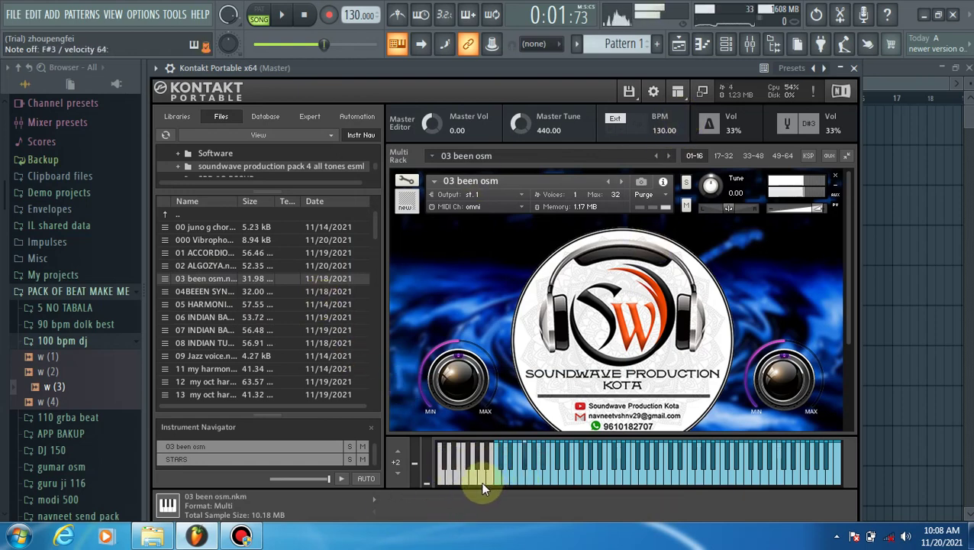
pyautogui.press('g')
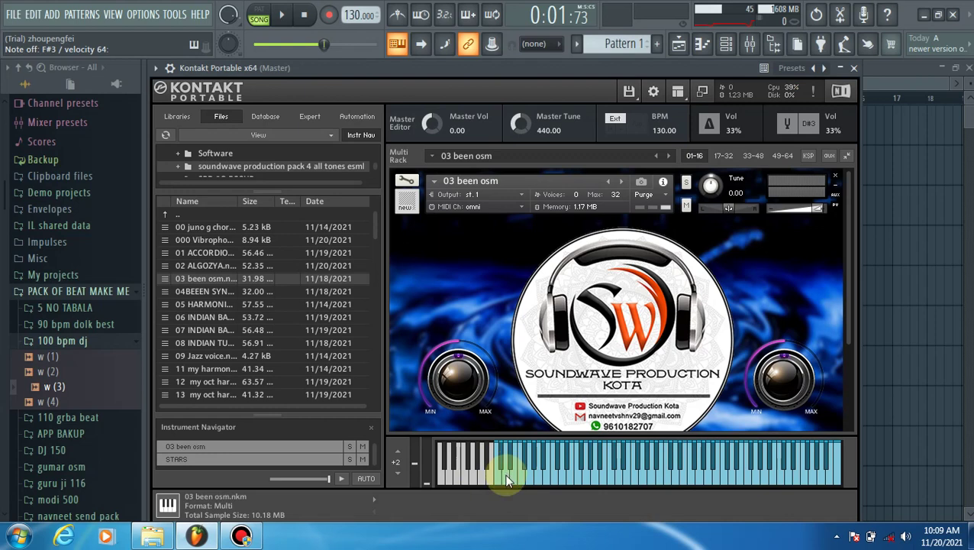
pyautogui.press('j')
pyautogui.press('=')
pyautogui.press('h')
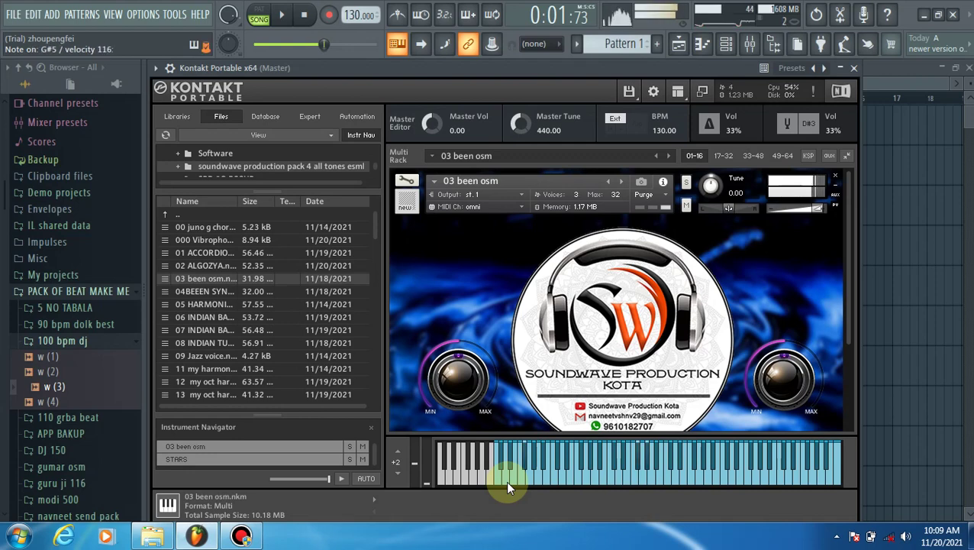
# Audition the 03 been osm multi by playing a melody around F#5 to A#5 with low F#3 notes.
pyautogui.press('b')
pyautogui.press('b')
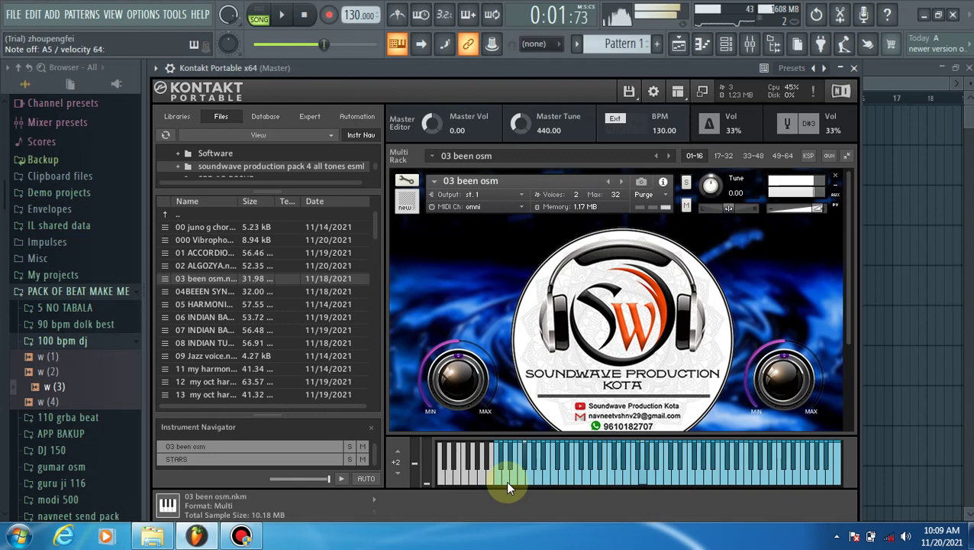
pyautogui.press('q')
pyautogui.press('b')
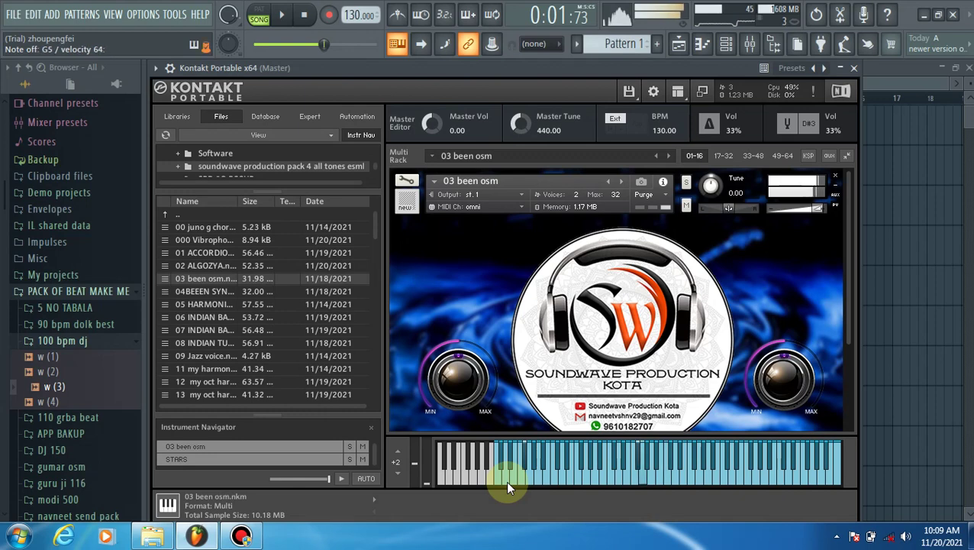
pyautogui.press('c')
pyautogui.press('c')
pyautogui.press('b')
pyautogui.press('b')
pyautogui.press('n')
pyautogui.press('b')
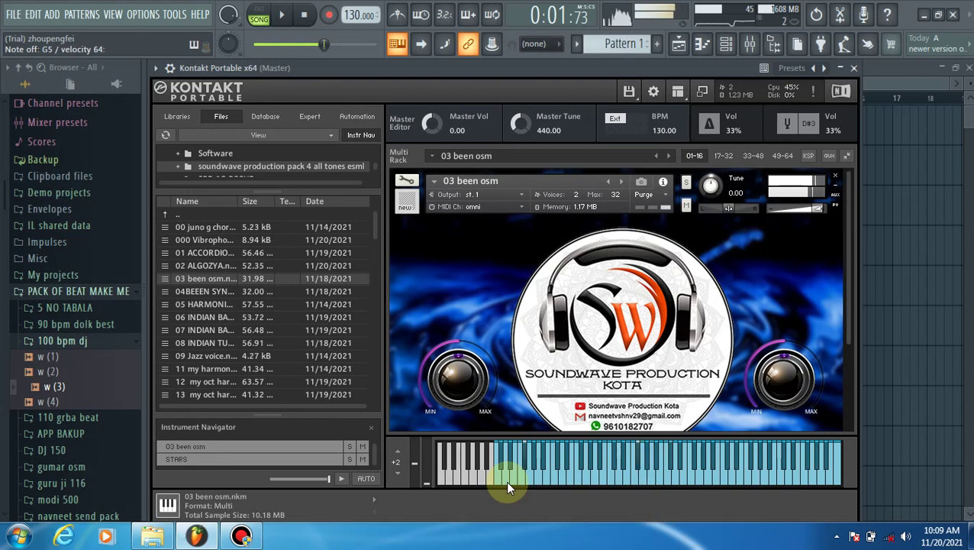
pyautogui.press('e')
pyautogui.press('j')
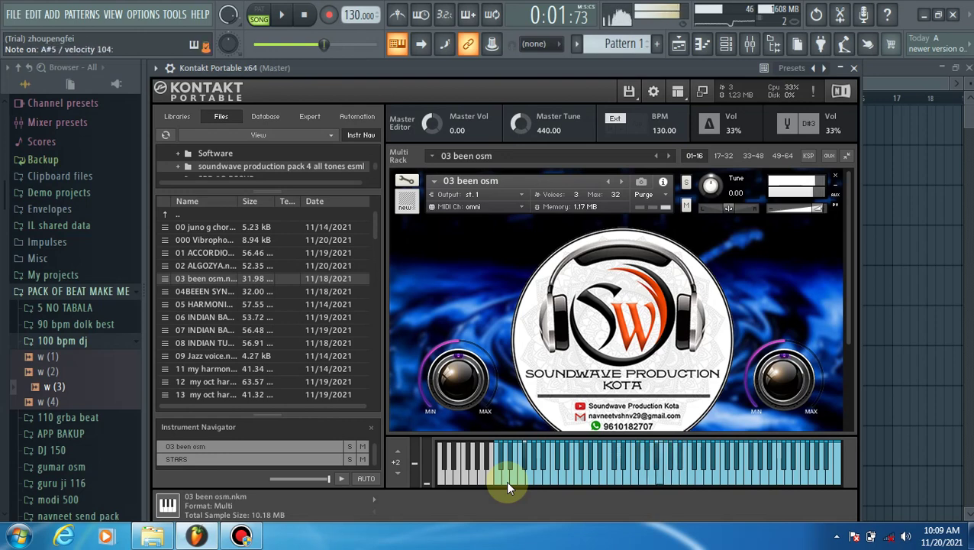
pyautogui.press('j')
pyautogui.press('w')
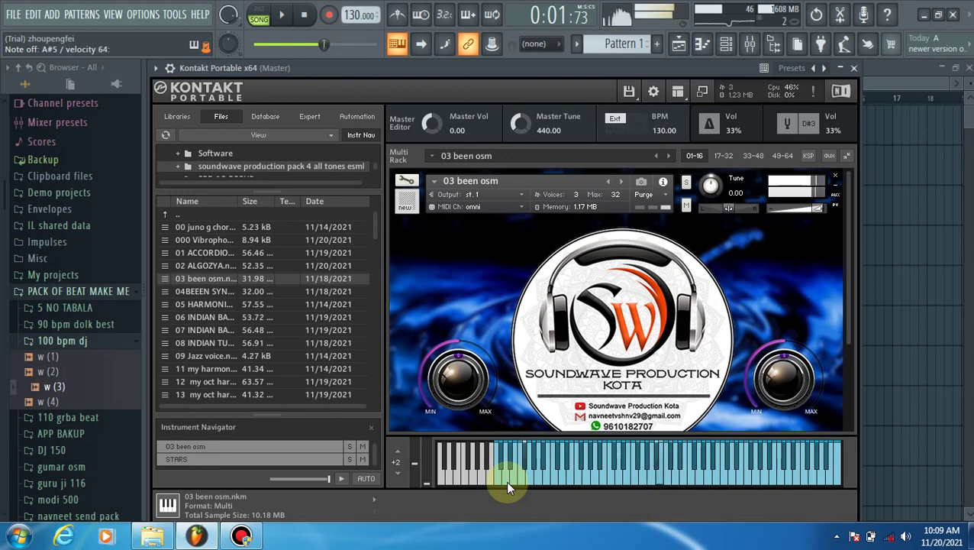
pyautogui.press('w')
pyautogui.press('w')
pyautogui.press('n')
pyautogui.press('w')
pyautogui.press('n')
pyautogui.press('b')
pyautogui.press('v')
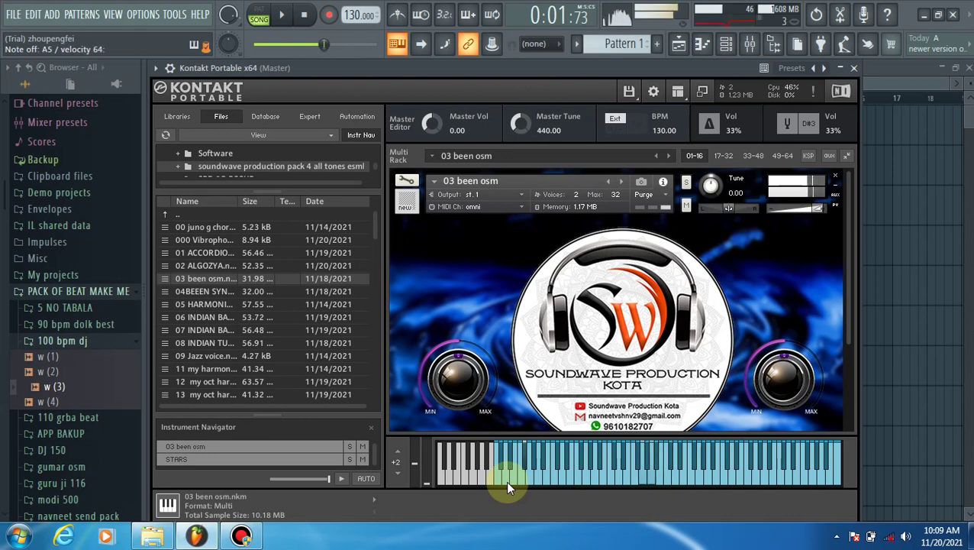
pyautogui.press('b')
pyautogui.press('v')
pyautogui.press('b')
pyautogui.press('v')
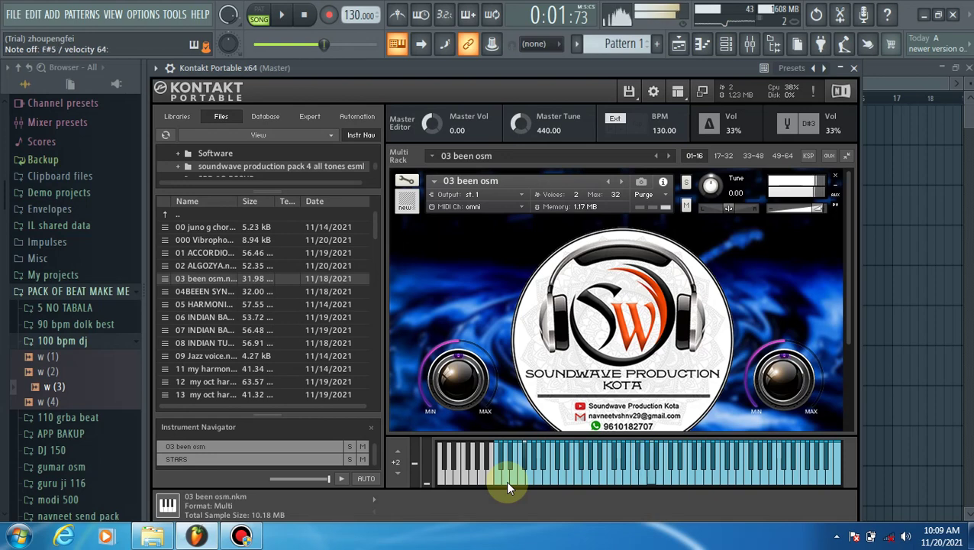
pyautogui.press('c')
pyautogui.press('g')
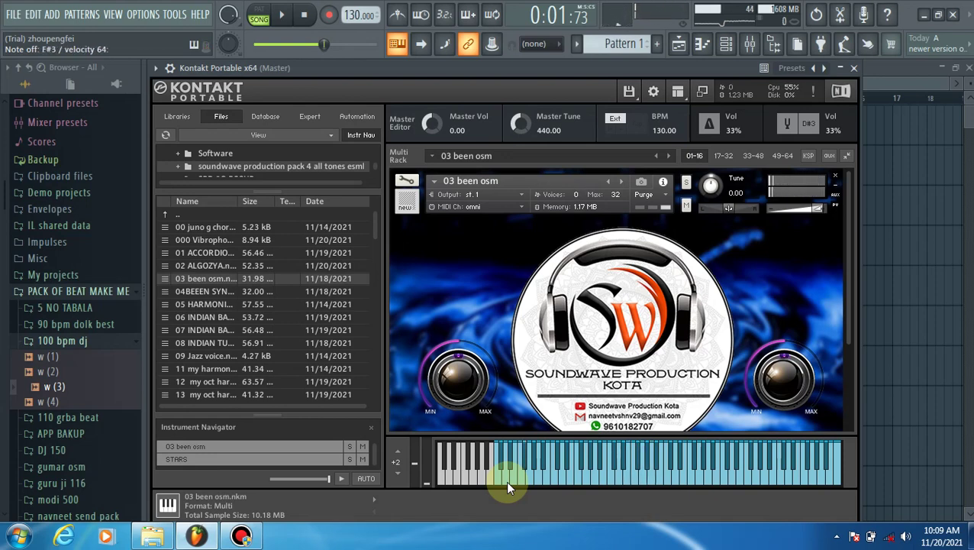
# Play a higher melody around C#6 to G#6 on the 03 been osm multi, finishing near F5.
pyautogui.press('2')
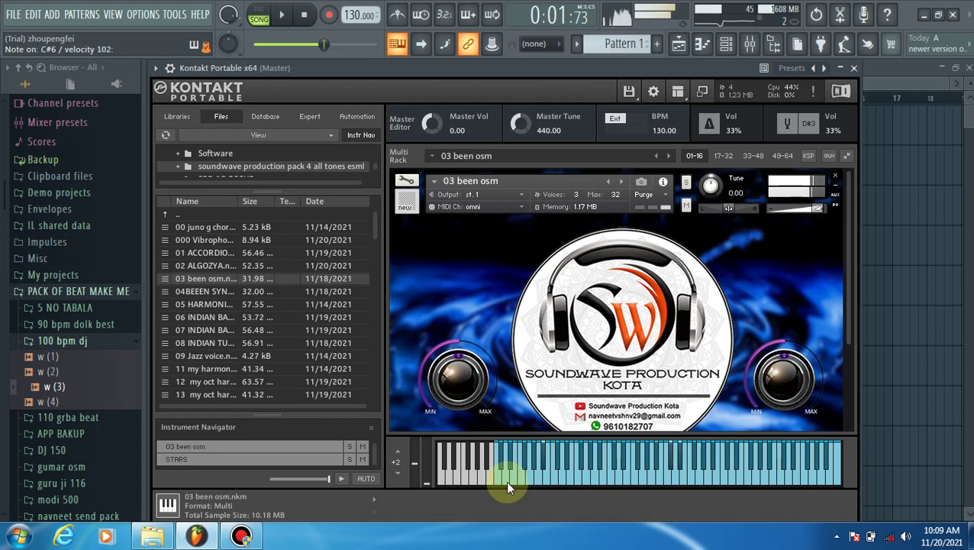
pyautogui.press('j')
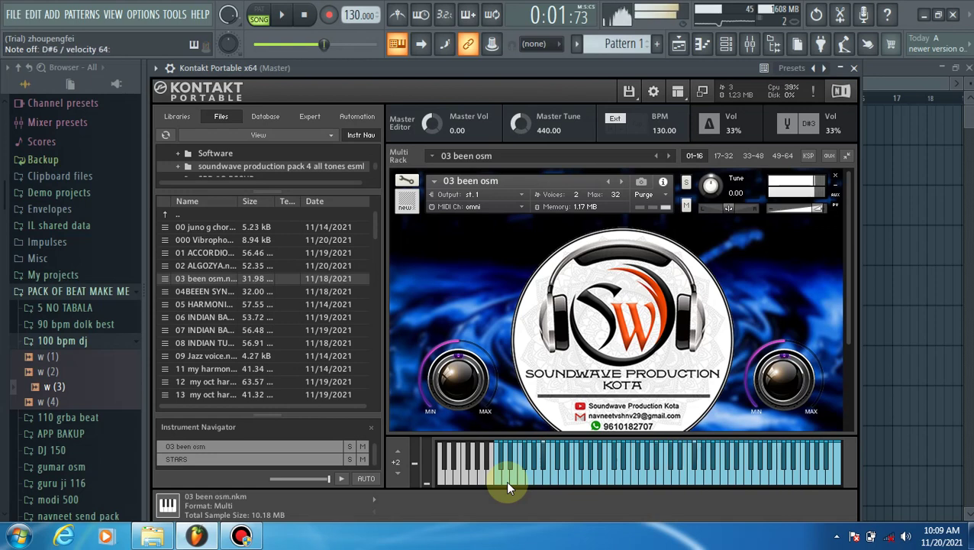
pyautogui.press('2')
pyautogui.press('3')
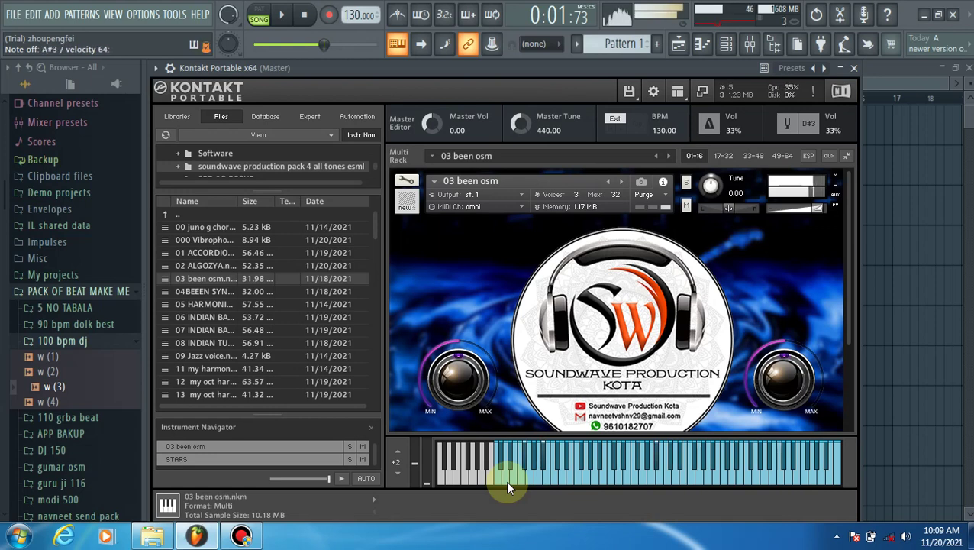
pyautogui.press('5')
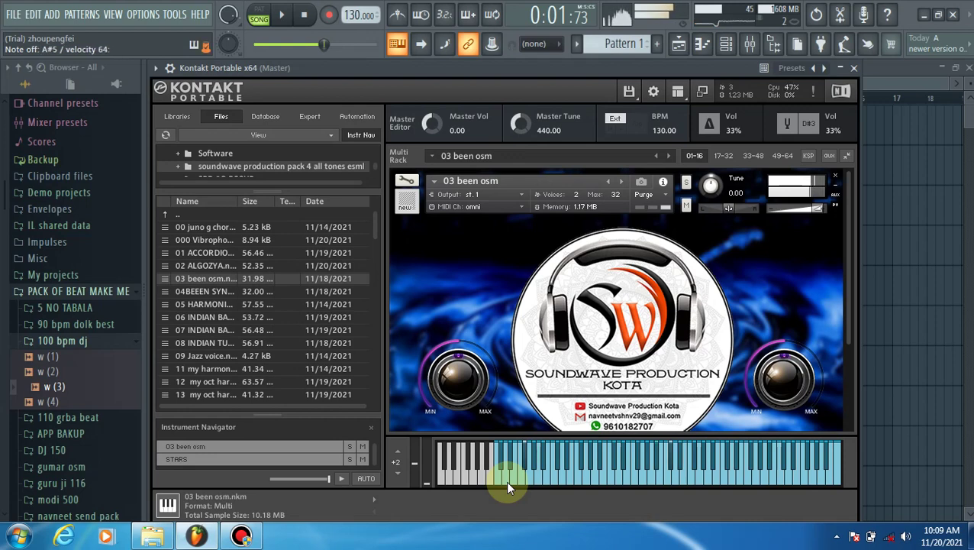
pyautogui.press('5')
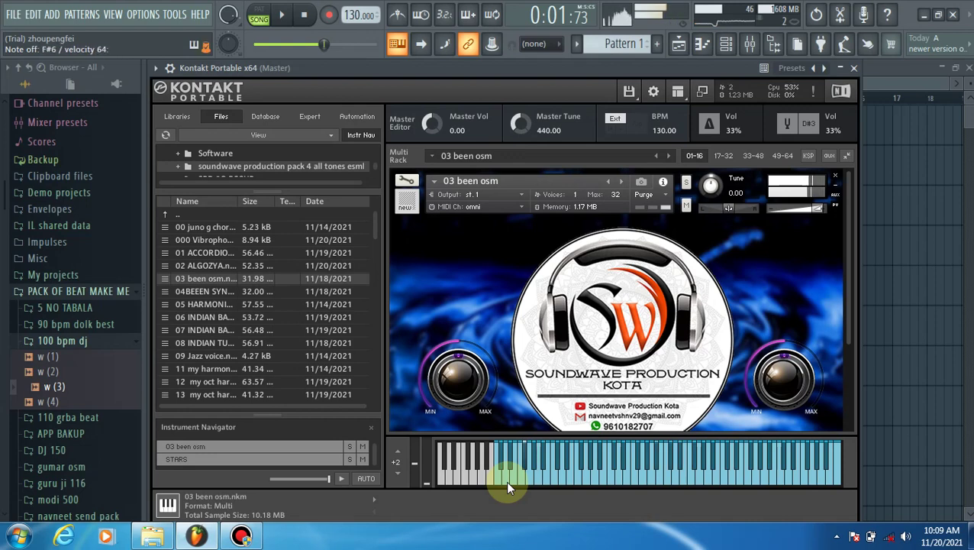
pyautogui.press('6')
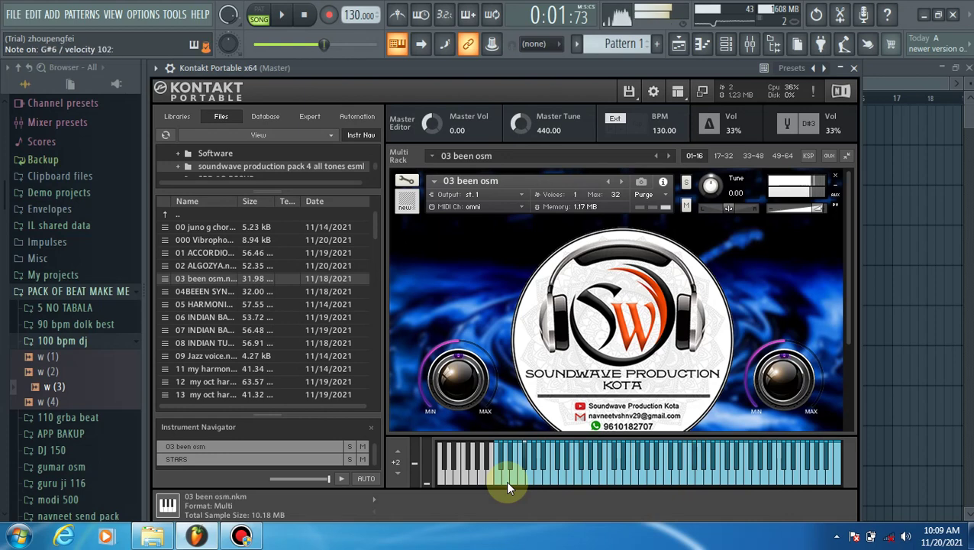
pyautogui.press('5')
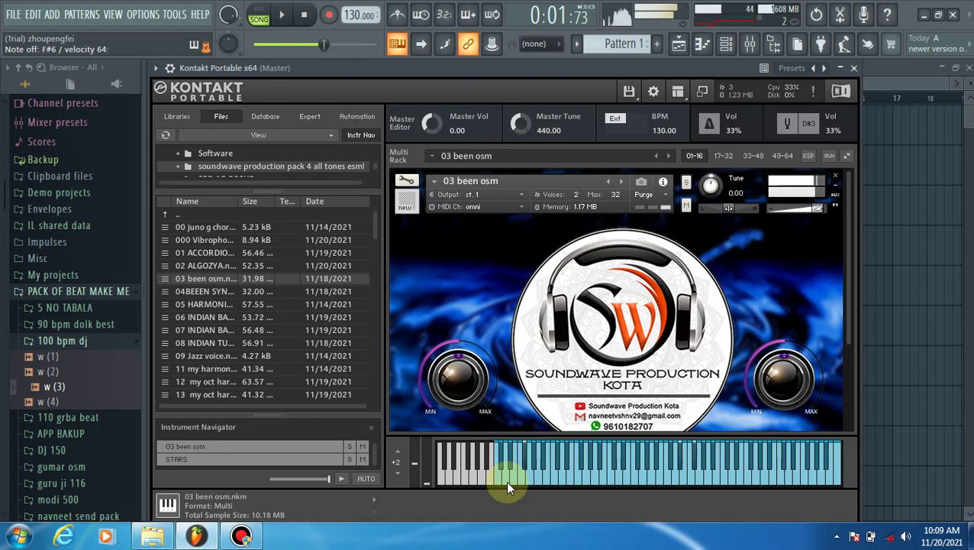
pyautogui.press('j')
pyautogui.press('v')
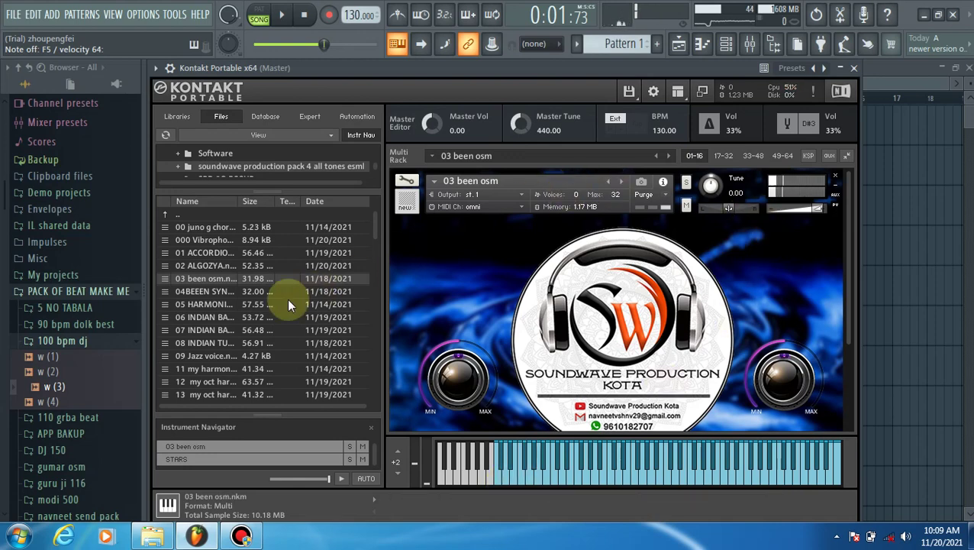
# Load the 04BEEEN SYNTH multi into Kontakt and audition it with a short melody around G#5 and F#3.
pyautogui.doubleClick(230, 292)
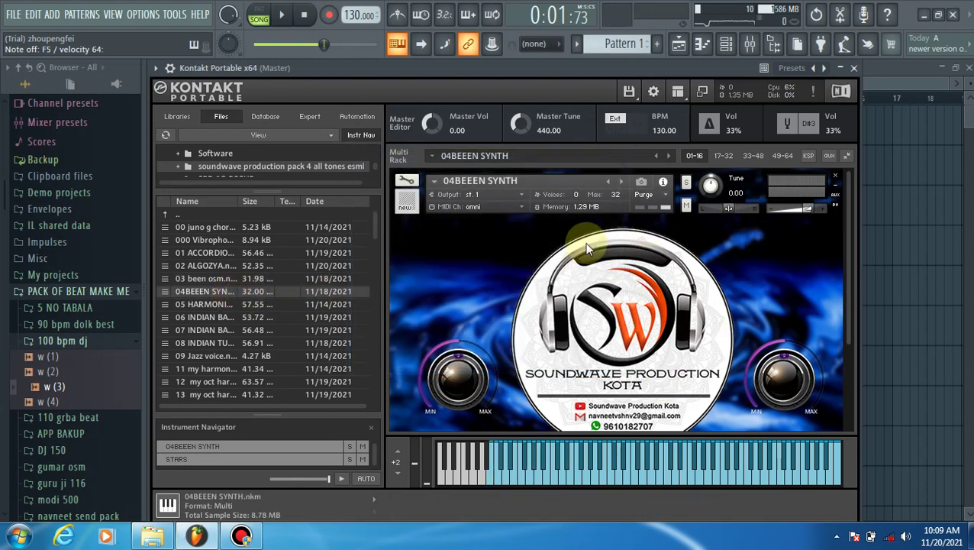
pyautogui.press('j')
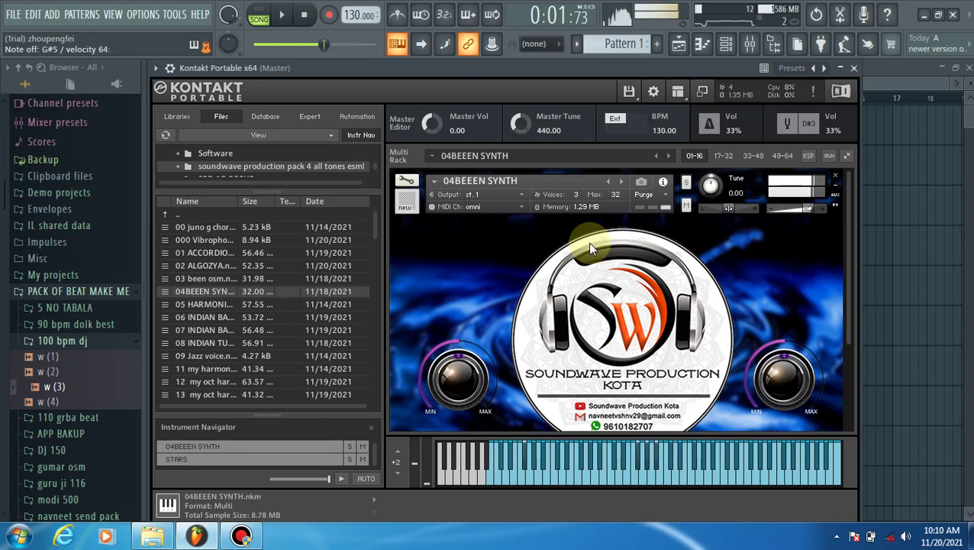
pyautogui.press('l')
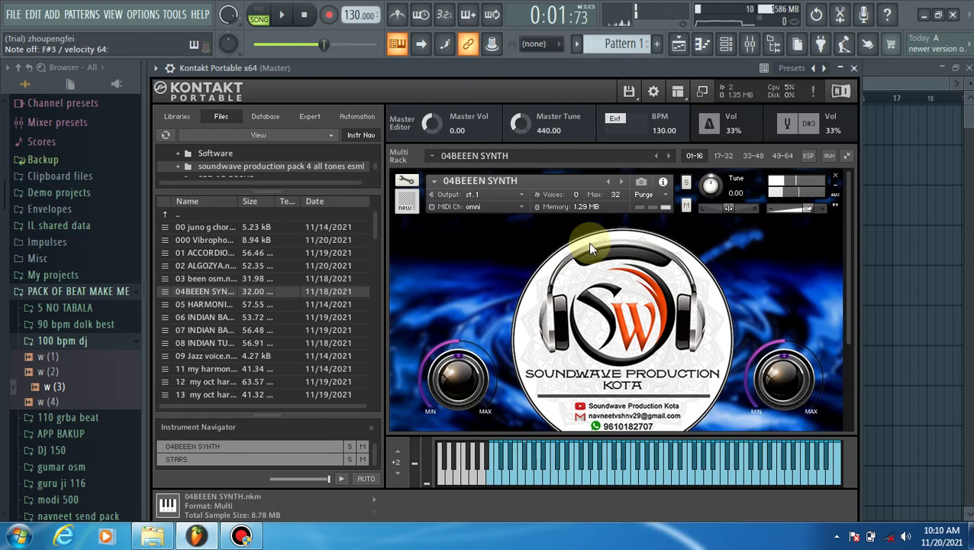
# Switch to Bandicam to check the recording time, and return to Kontakt in FL Studio.
pyautogui.click(240, 537)
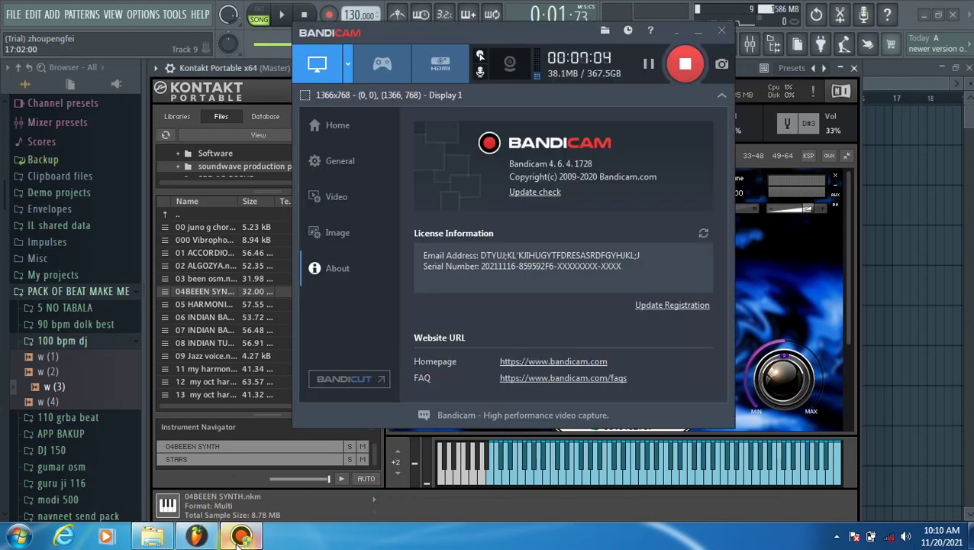
pyautogui.click(239, 537)
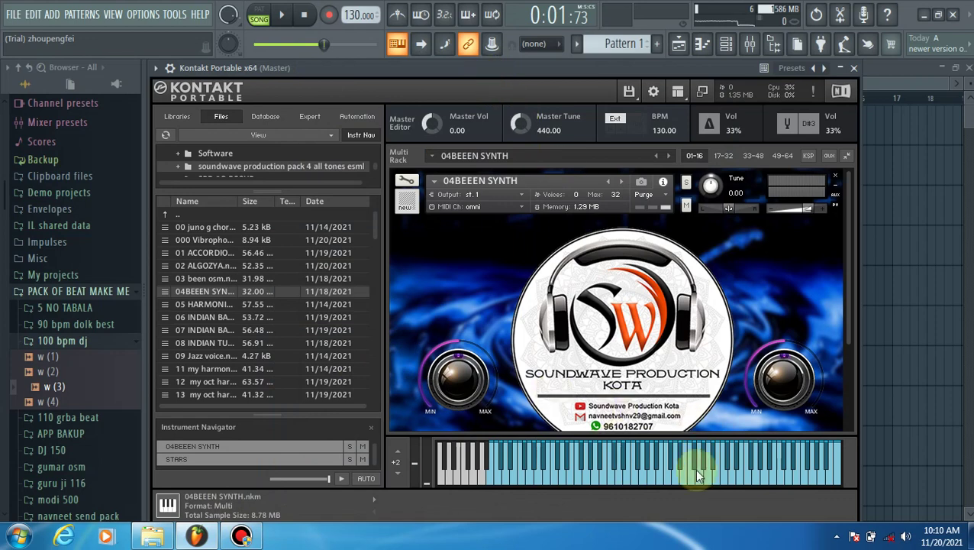
# Play a last low note on the 04BEEEN SYNTH multi and load the 05 HARMONIC multi.
pyautogui.click(525, 461)
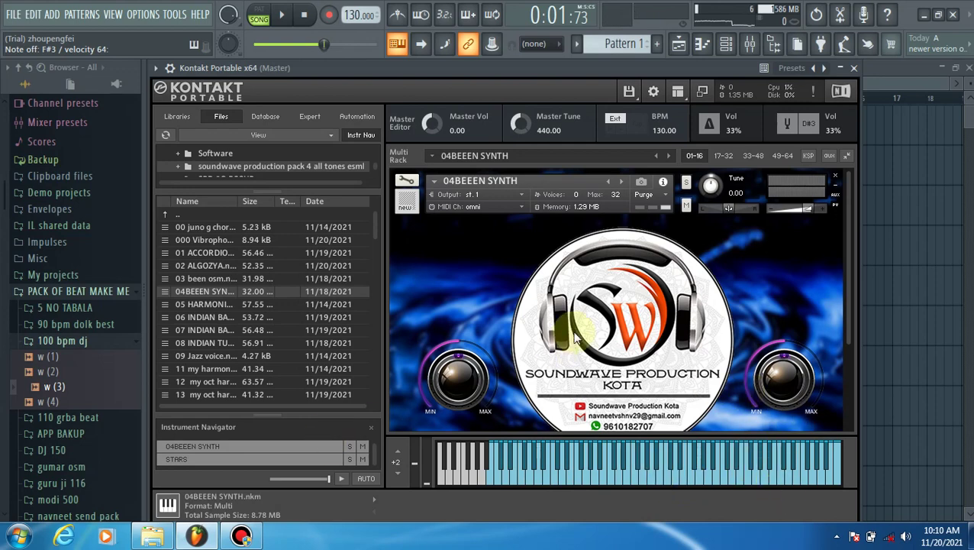
pyautogui.doubleClick(226, 305)
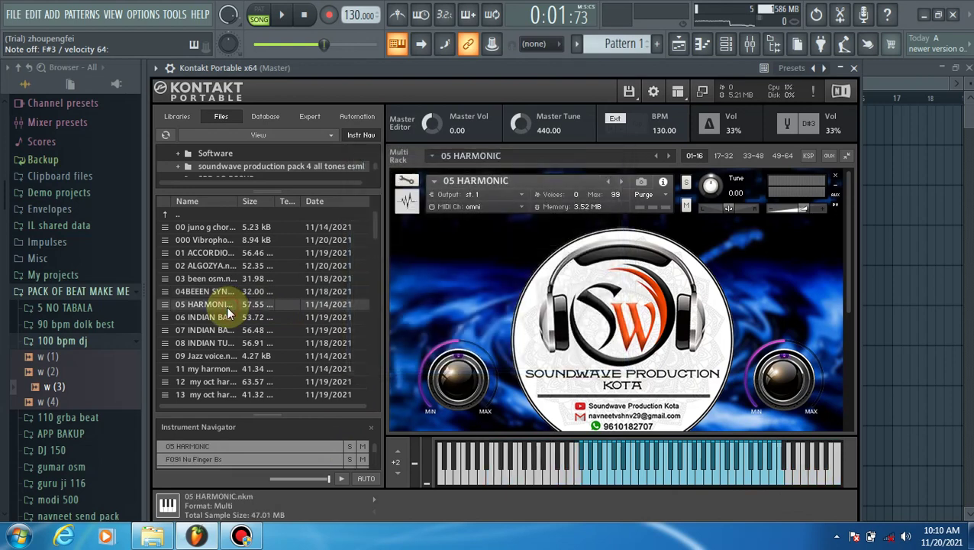
# Audition the 05 HARMONIC multi over the playing song loop, pause playback, and load the 06 INDIAN BANJO 1 multi.
pyautogui.click(282, 15)
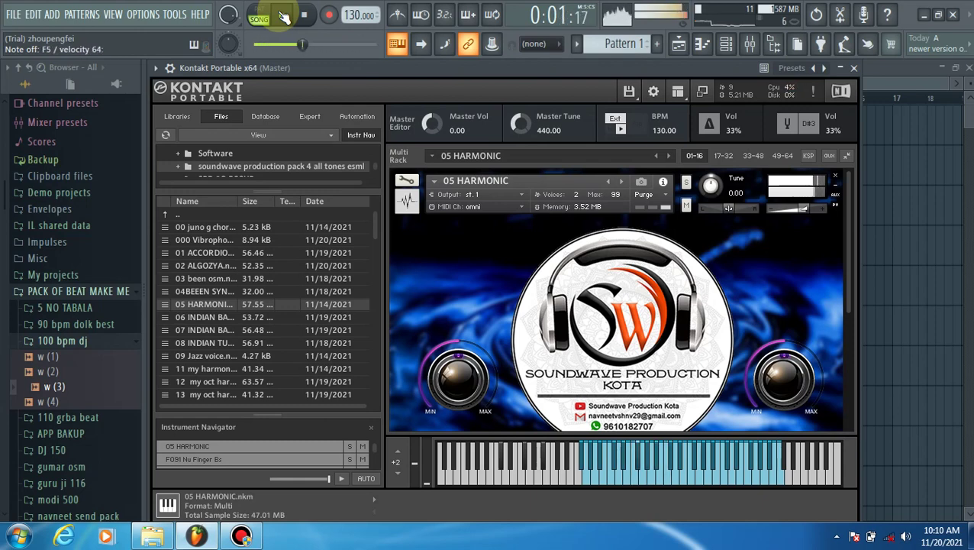
pyautogui.click(282, 16)
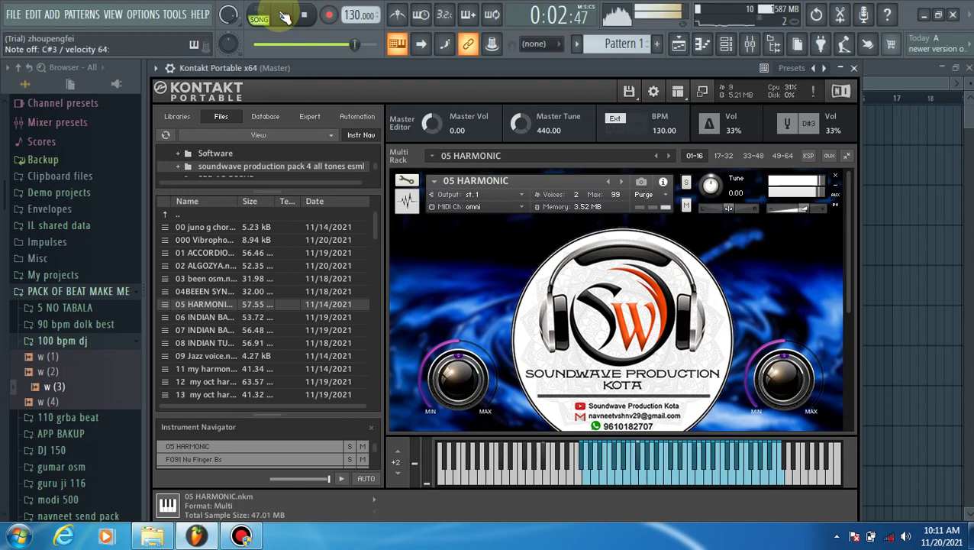
pyautogui.click(211, 319)
pyautogui.doubleClick(211, 319)
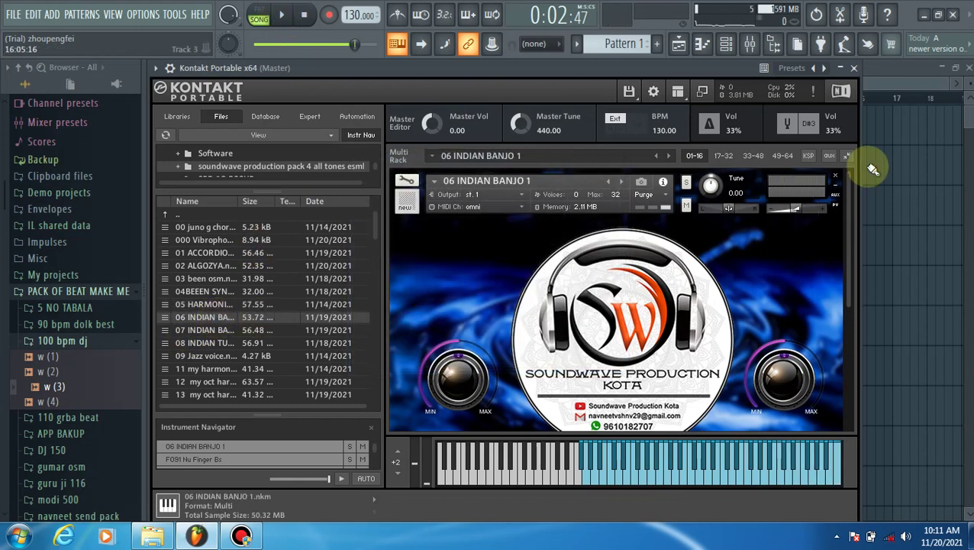
# Set the channel volume of the MAIN 80 TBALA clip on Track 1 to about 47% and return to Kontakt.
pyautogui.click(726, 43)
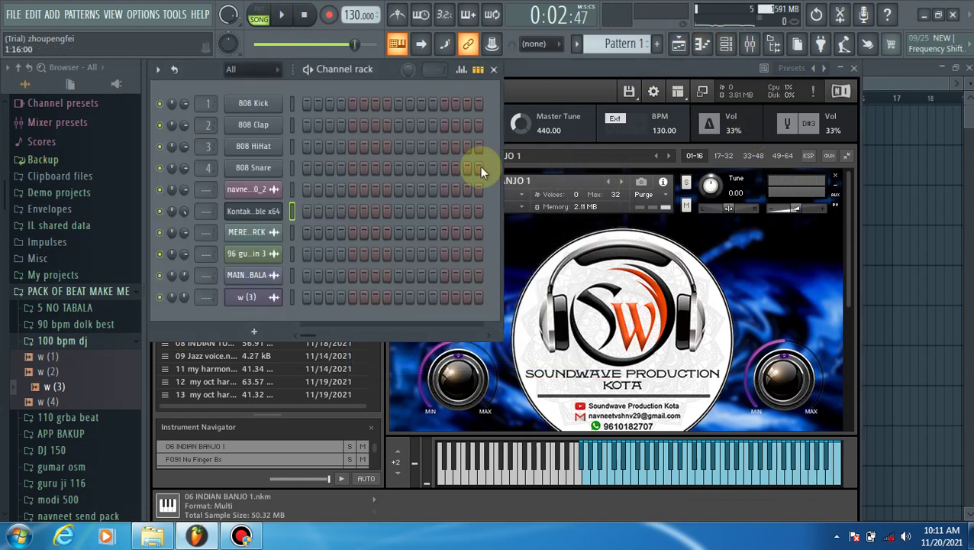
pyautogui.press('F5')
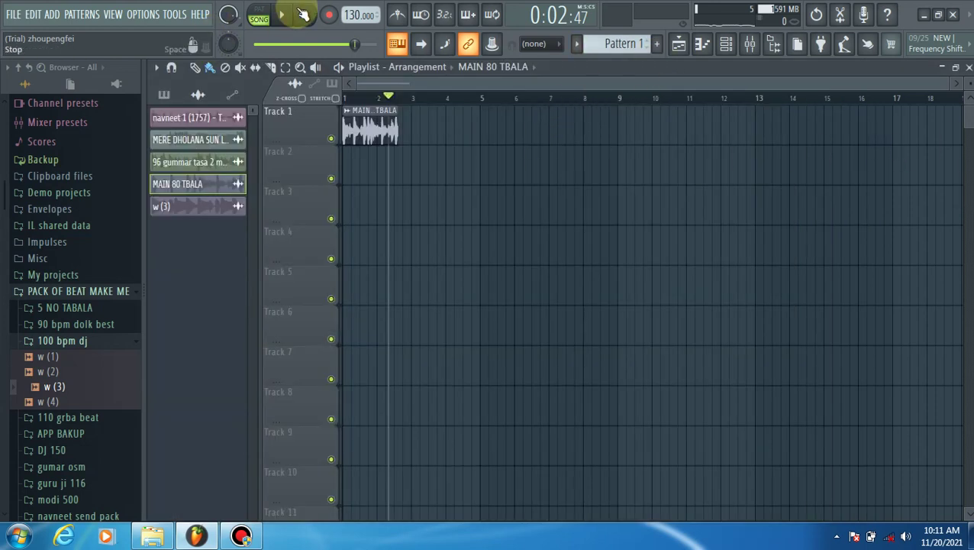
pyautogui.click(349, 112)
pyautogui.click(349, 111)
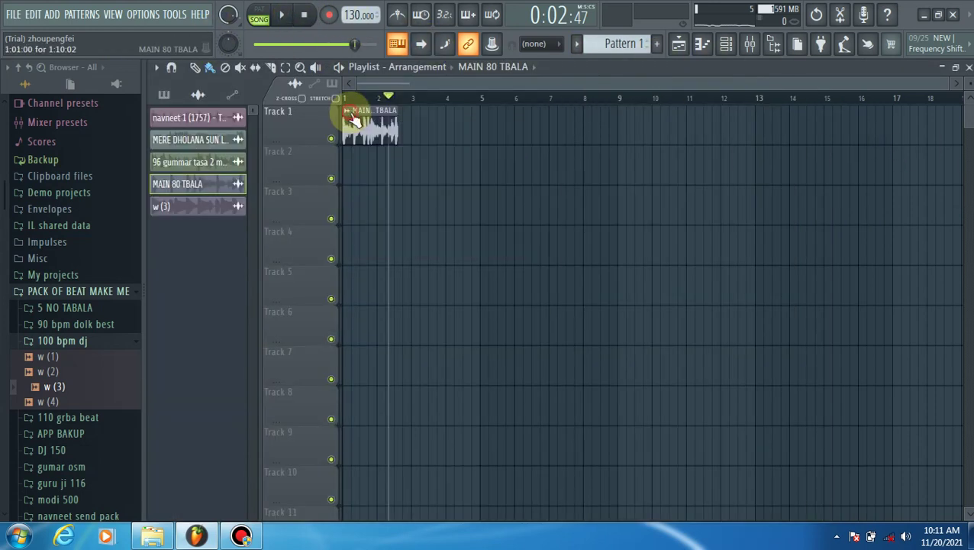
pyautogui.click(352, 126)
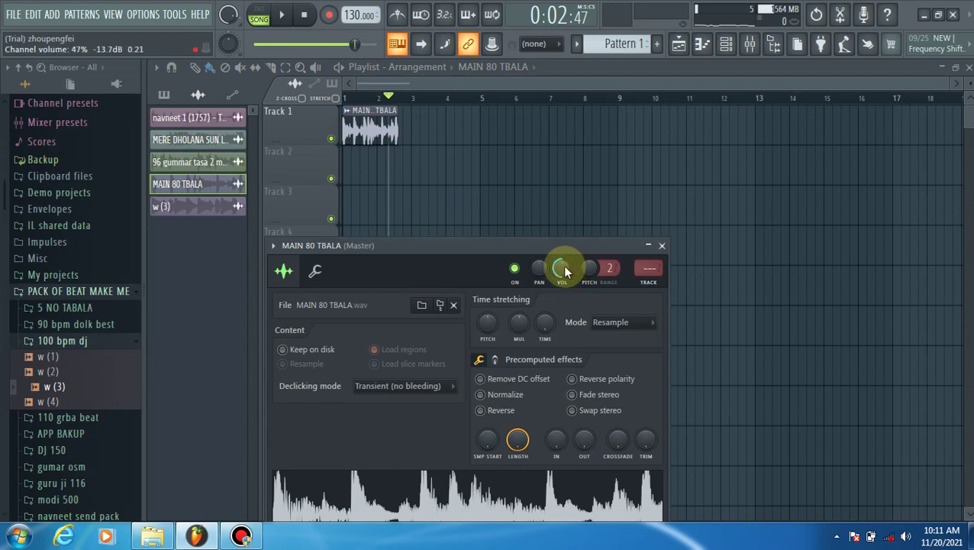
pyautogui.click(724, 44)
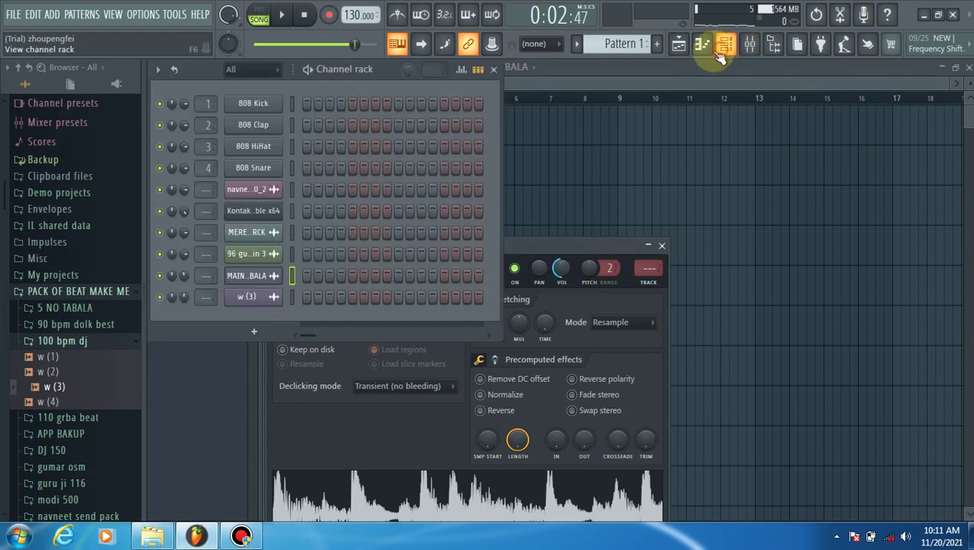
pyautogui.click(280, 215)
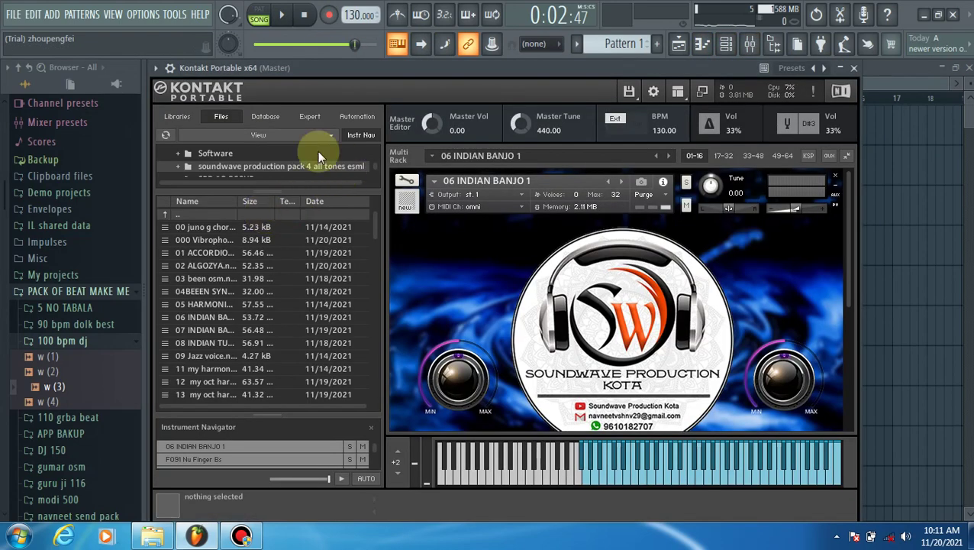
# Audition the 06 INDIAN BANJO 1 multi in two passes over the tabla loop, pausing playback after each pass.
pyautogui.click(282, 14)
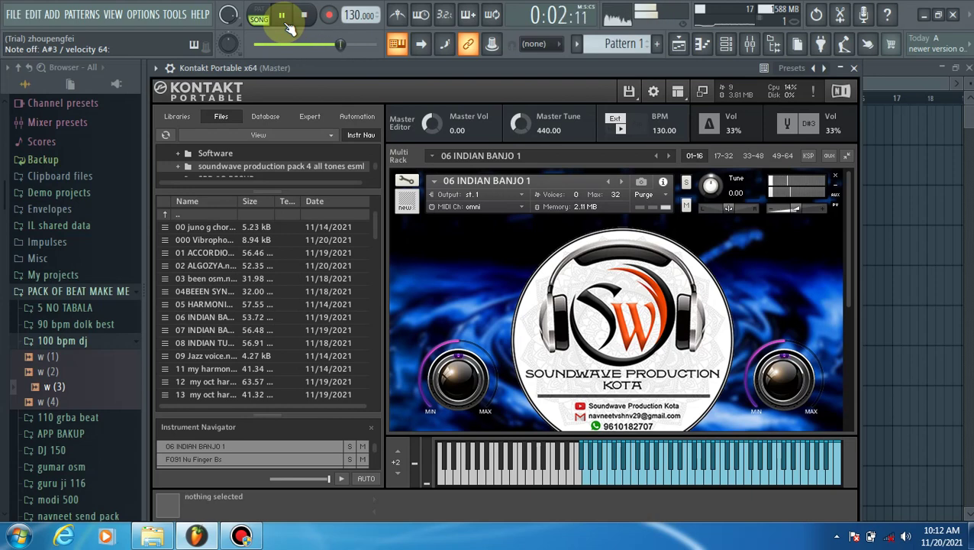
pyautogui.click(281, 14)
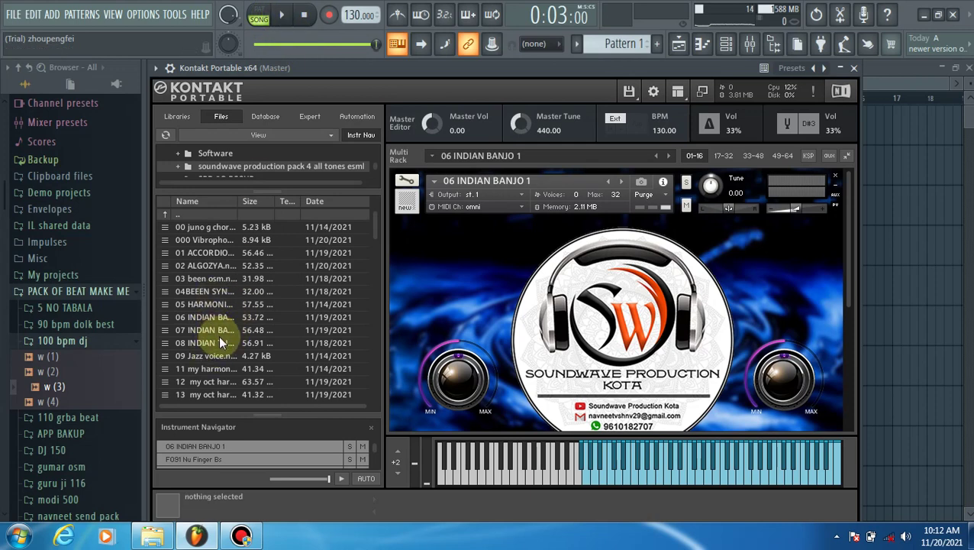
pyautogui.scroll(-1, 218, 325)
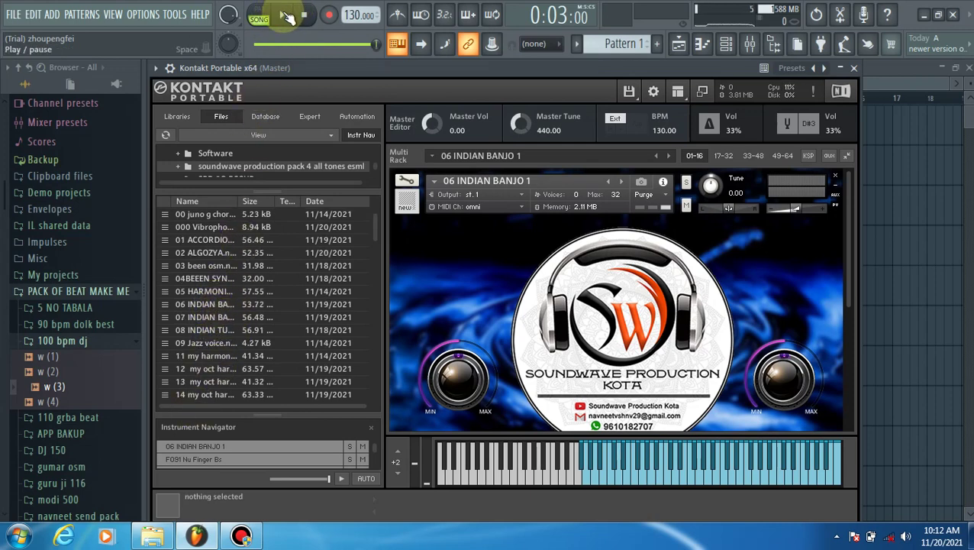
pyautogui.click(287, 17)
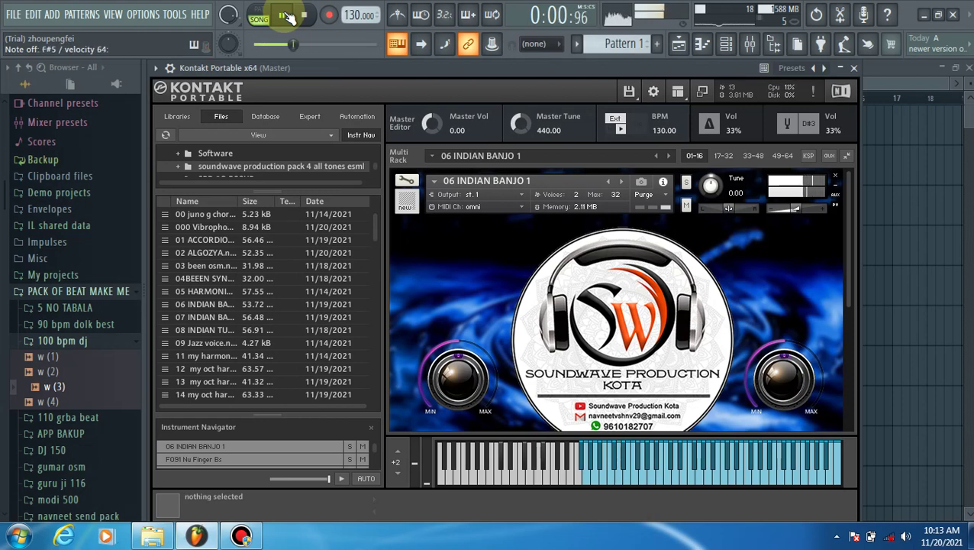
pyautogui.click(285, 16)
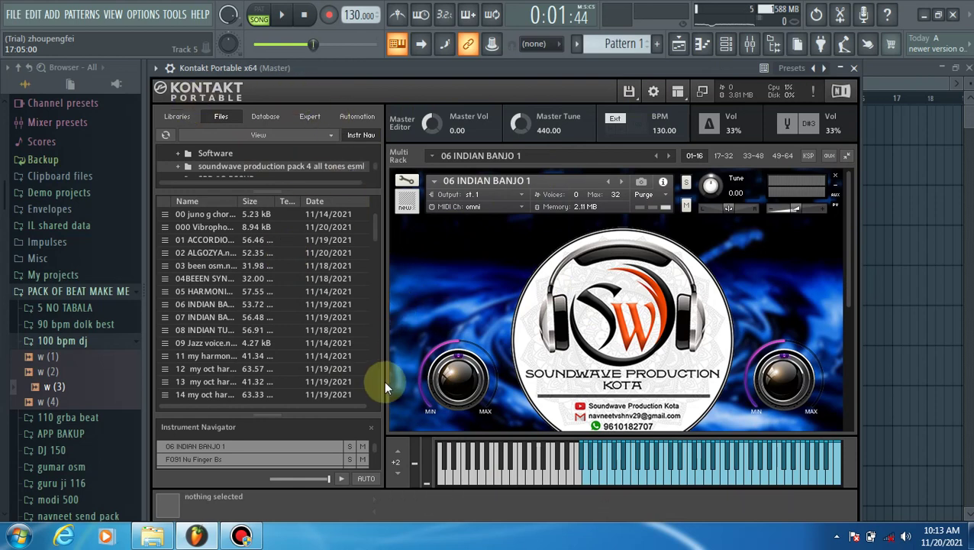
# Load the 07 INDIAN BANJO XC multi, audition it over the loop from the playlist, stop playback and reopen Kontakt.
pyautogui.doubleClick(210, 317)
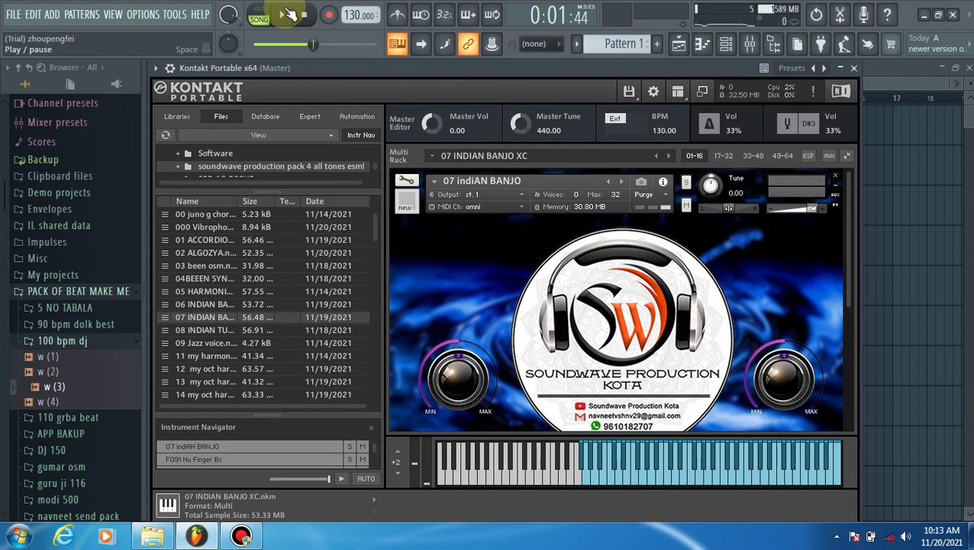
pyautogui.click(853, 67)
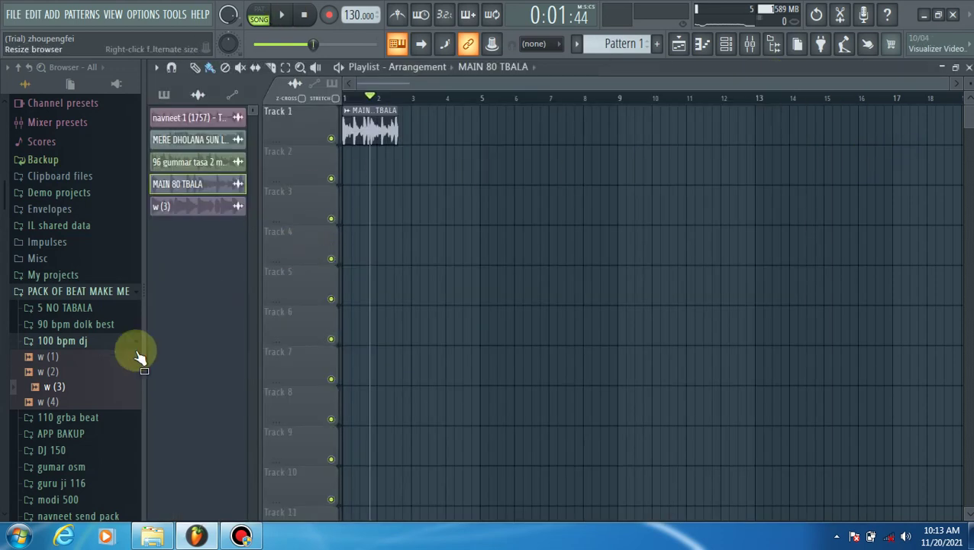
pyautogui.click(281, 15)
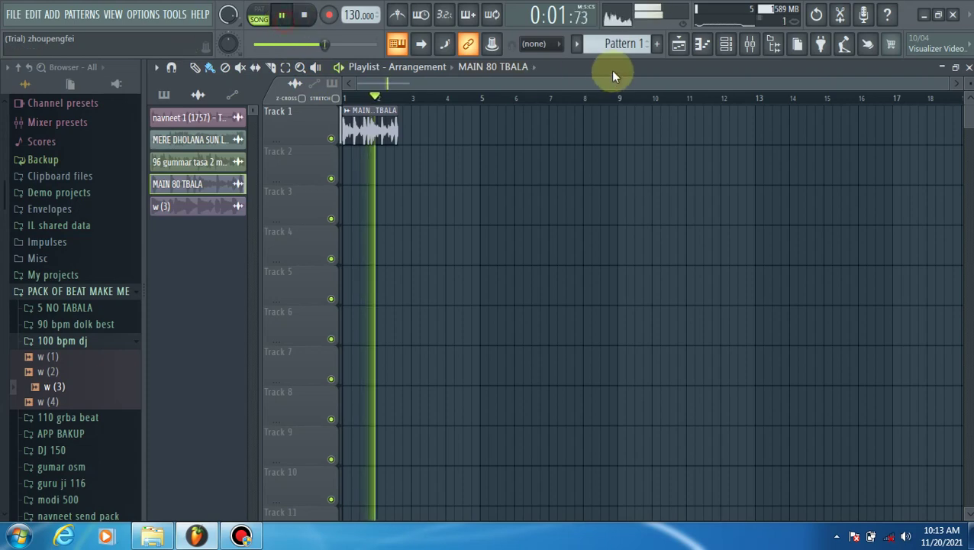
pyautogui.click(725, 44)
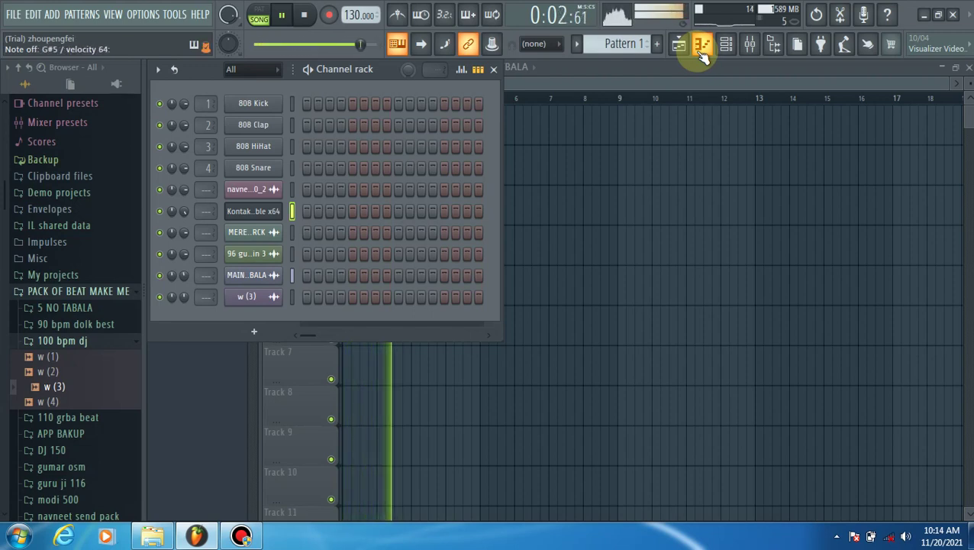
pyautogui.click(302, 18)
pyautogui.click(253, 210)
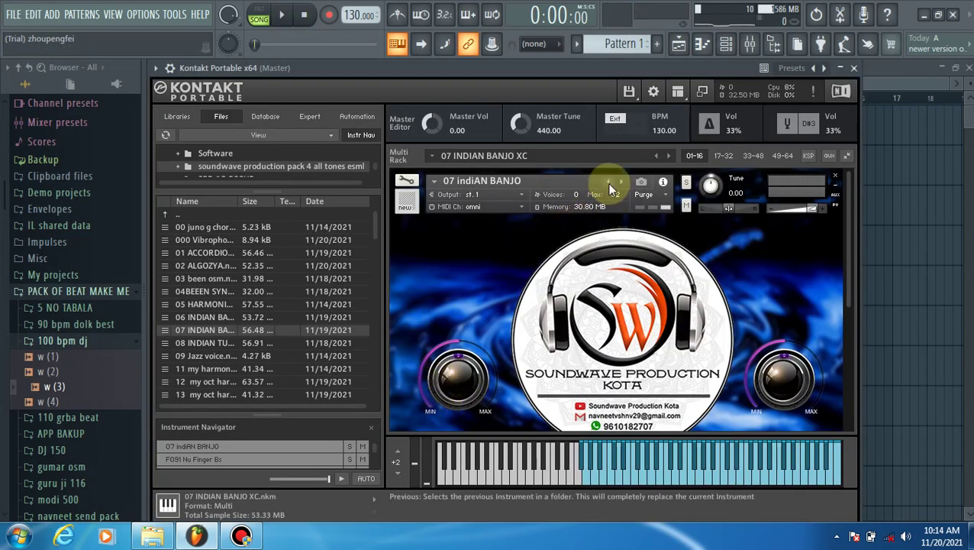
# Switch between the 06 INDIAN BANJO 1, 07 INDIAN BANJO XC and 08 INDIAN TUTTI multis to compare them, ending on 08 INDIAN TUTTI.
pyautogui.click(653, 155)
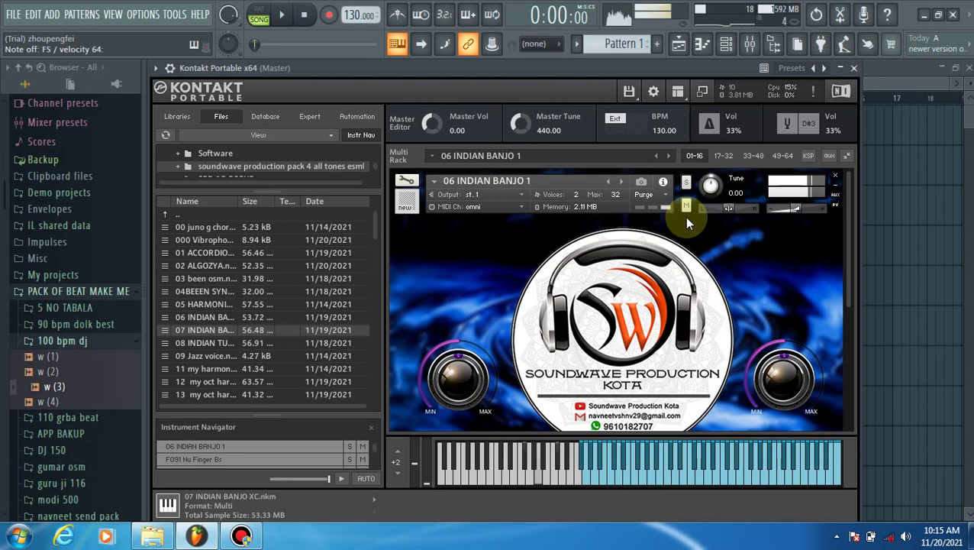
pyautogui.doubleClick(229, 342)
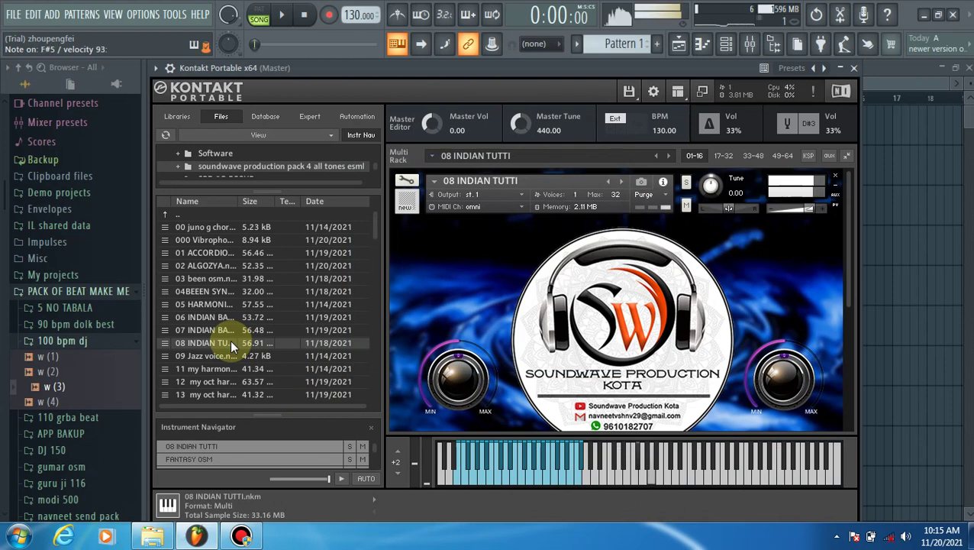
pyautogui.doubleClick(217, 330)
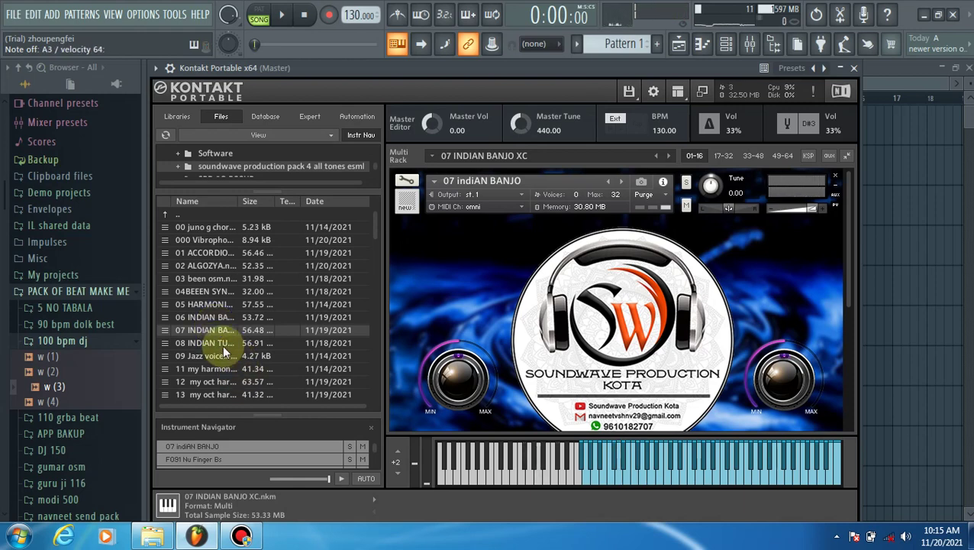
pyautogui.doubleClick(221, 344)
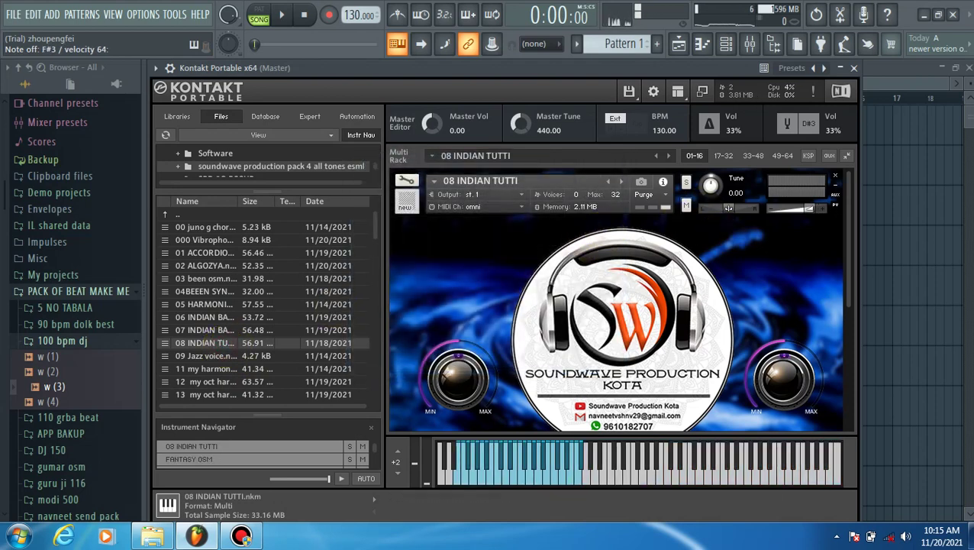
# Replace the MAIN 80 TBALA clip at the start of Track 1 with the w (3) clip, and reopen Kontakt.
pyautogui.click(924, 168)
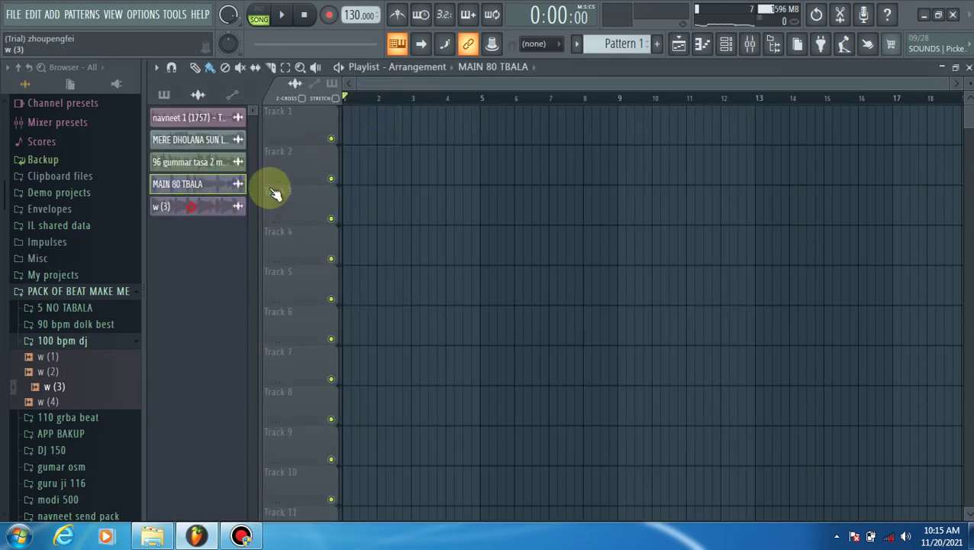
pyautogui.moveTo(275, 193); pyautogui.dragTo(359, 125)
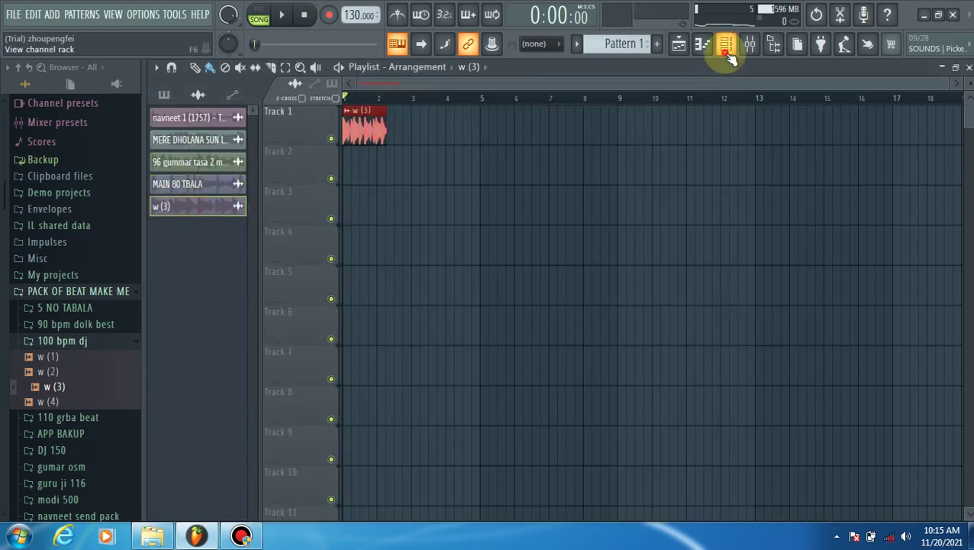
pyautogui.click(726, 45)
pyautogui.click(261, 215)
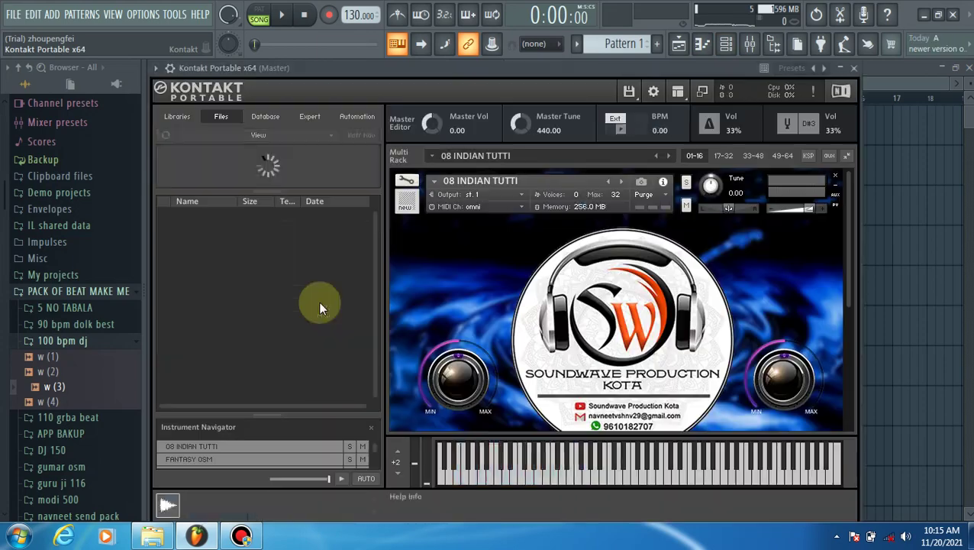
# Play a short unaccompanied melody on the 08 INDIAN TUTTI multi around G#5 and D#5, with a low A#3.
pyautogui.press('v')
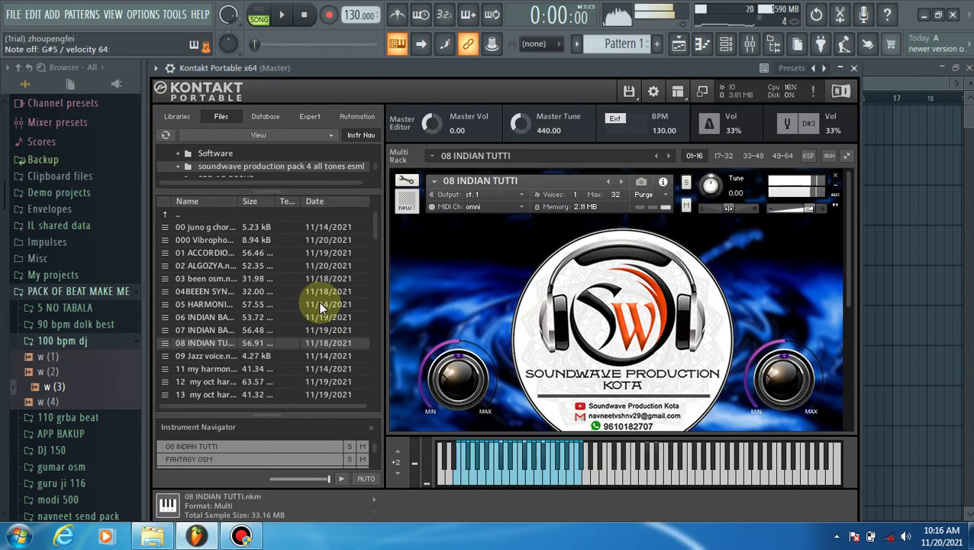
pyautogui.press('j')
pyautogui.press('v')
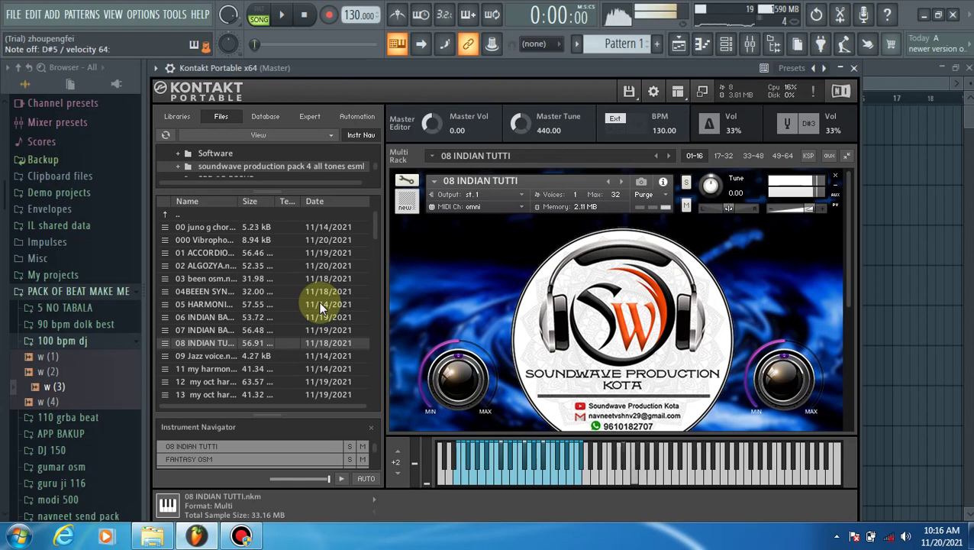
pyautogui.press('2')
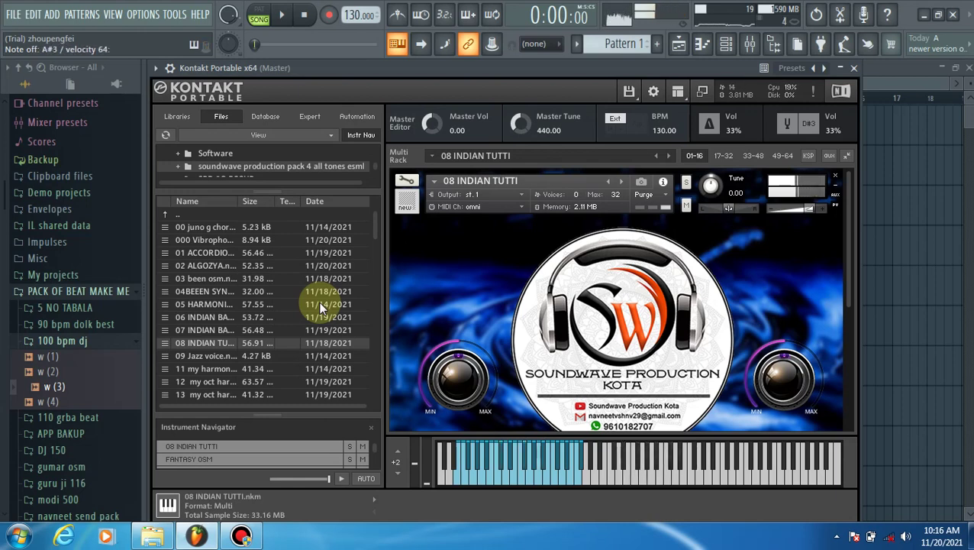
# Play a melody around F5, F#5, G#5 and A#5 on the 08 INDIAN TUTTI multi over the drum loop, and pause playback.
pyautogui.click(283, 14)
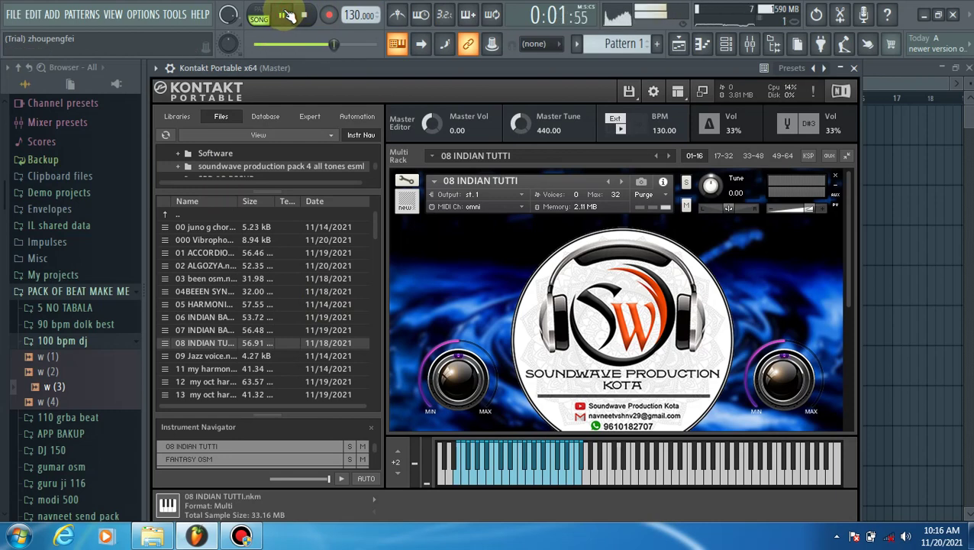
pyautogui.press('j')
pyautogui.press('j')
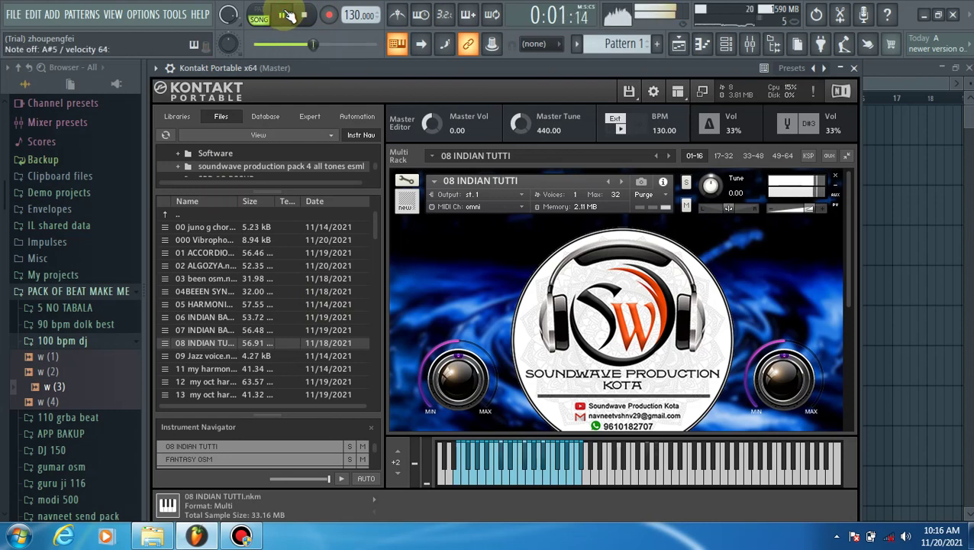
pyautogui.press('d')
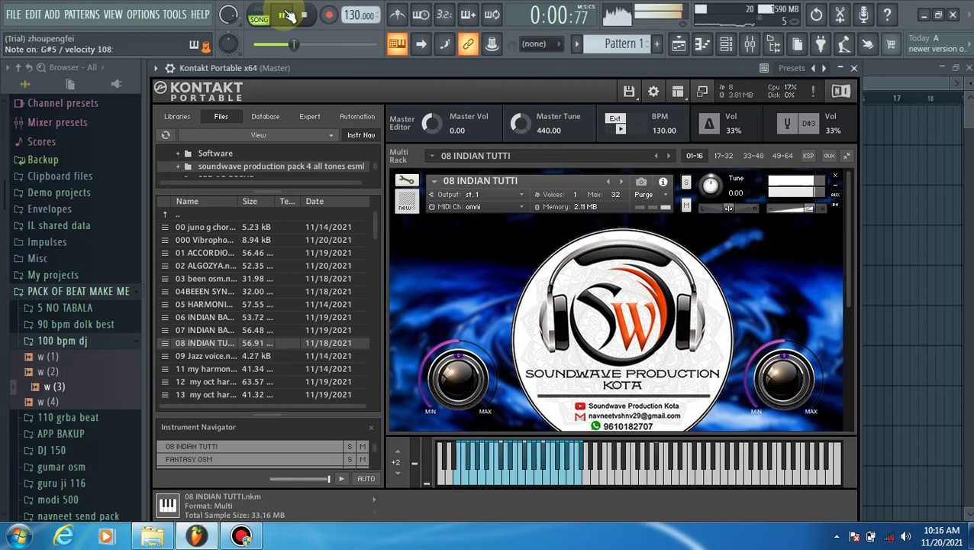
pyautogui.press('v')
pyautogui.press('j')
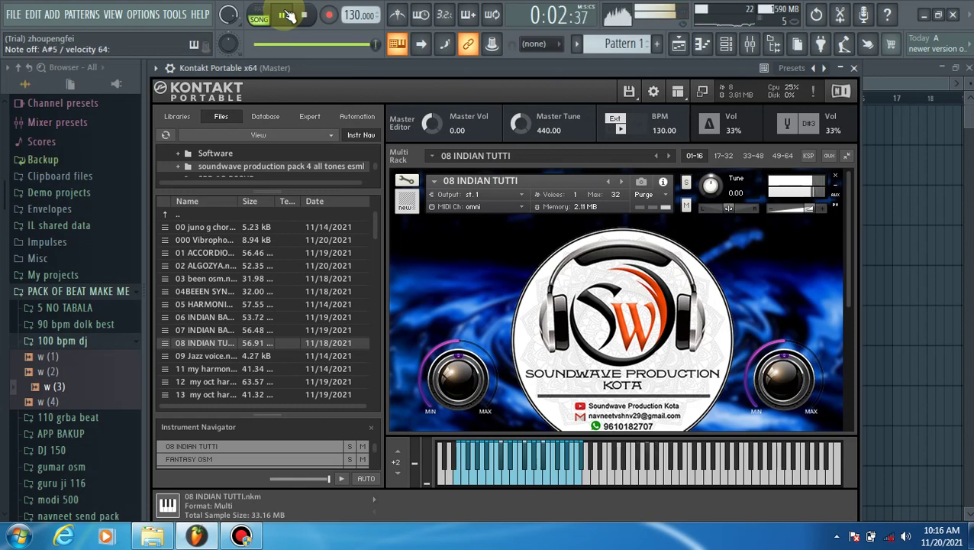
pyautogui.press('d')
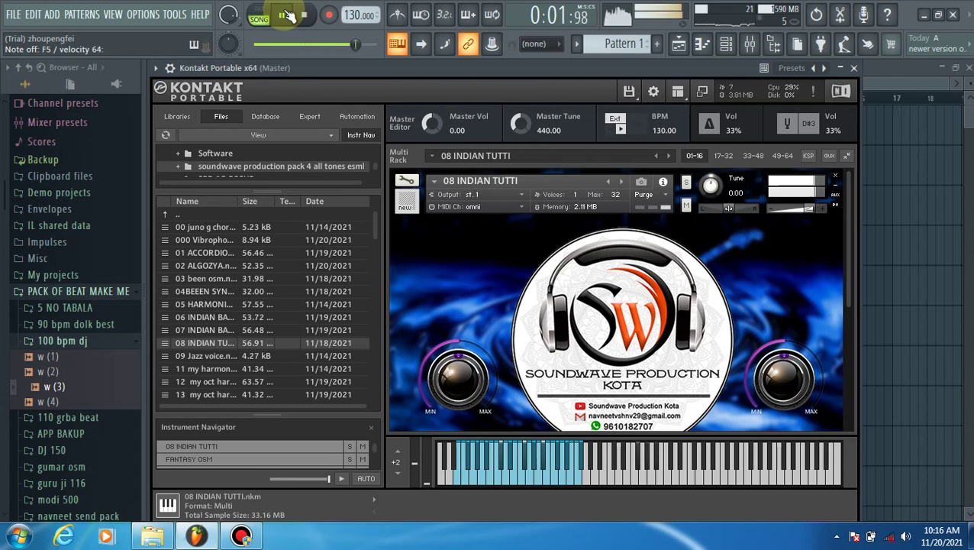
pyautogui.press('g')
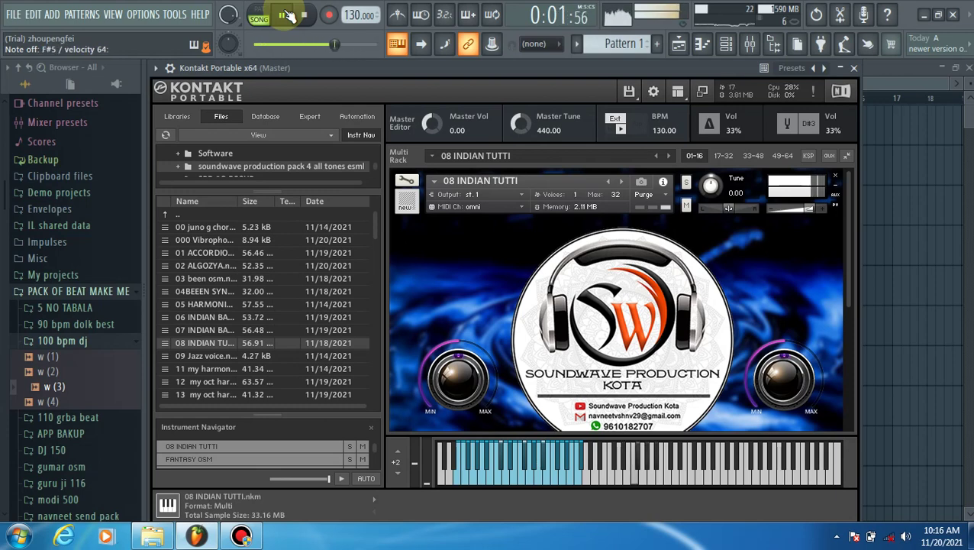
pyautogui.press('h')
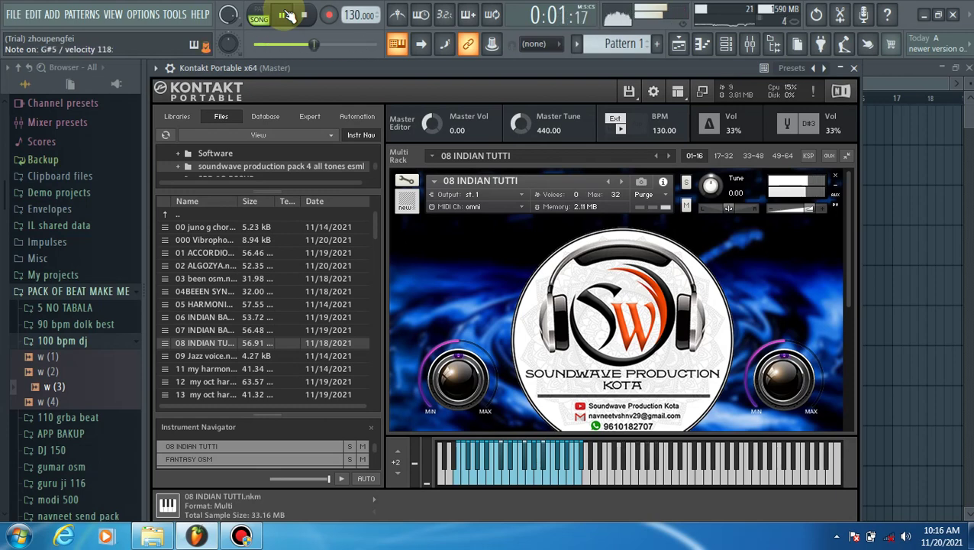
pyautogui.press('g')
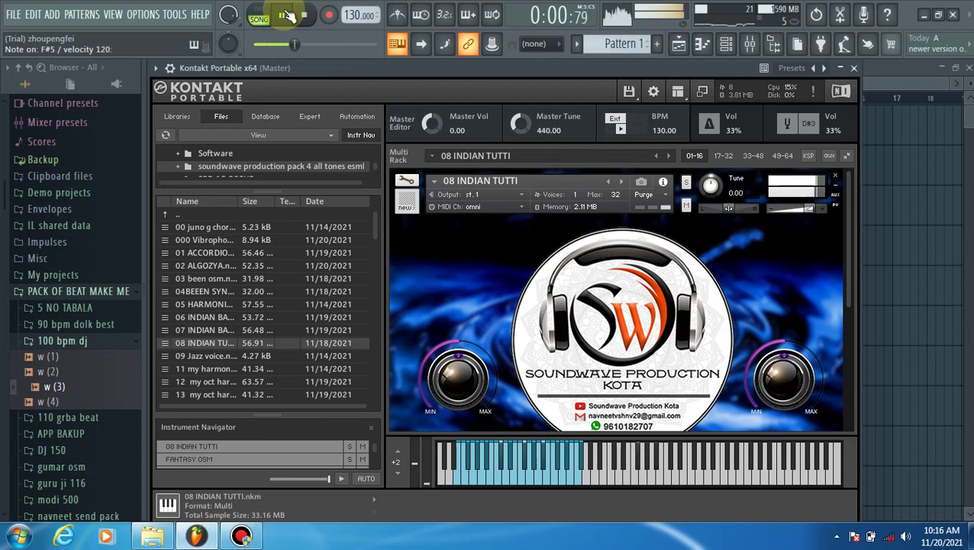
pyautogui.press('h')
pyautogui.press('g')
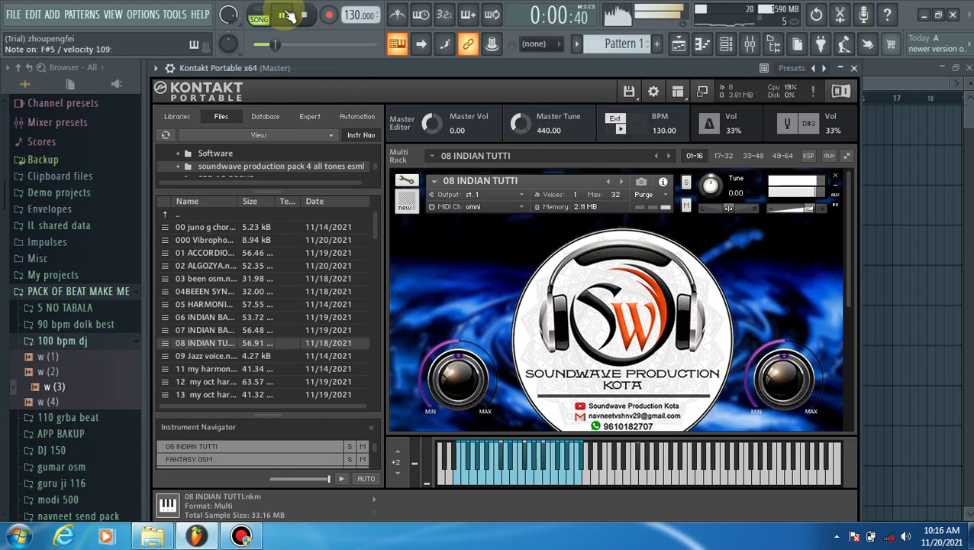
pyautogui.press('g')
pyautogui.press('g')
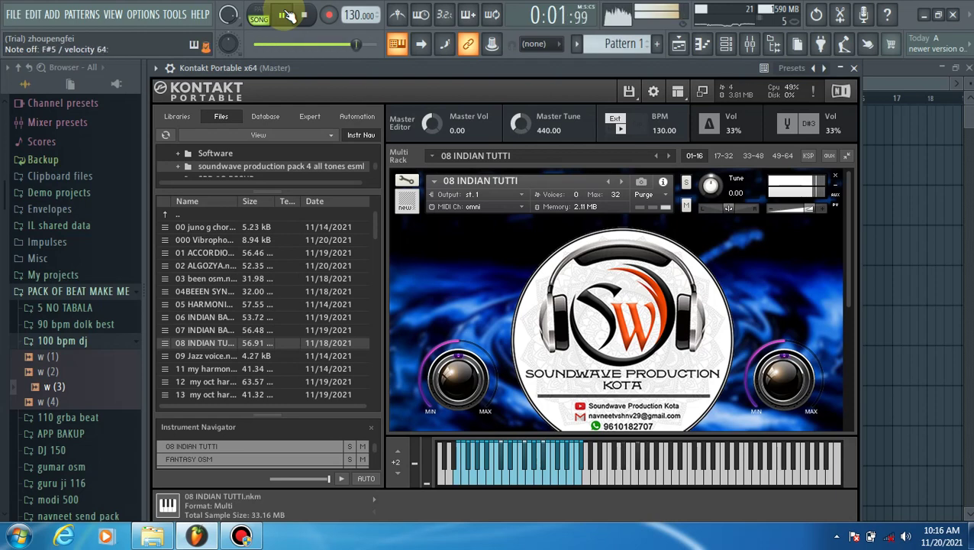
pyautogui.click(284, 15)
# Load the 09 Jazz voice multi, audition it over the drum loop, and pause playback.
pyautogui.doubleClick(228, 356)
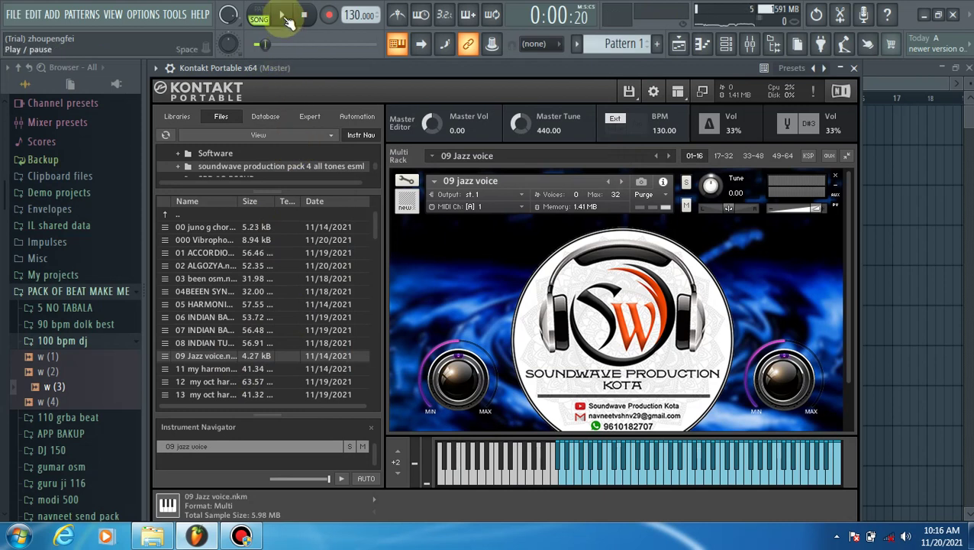
pyautogui.click(284, 16)
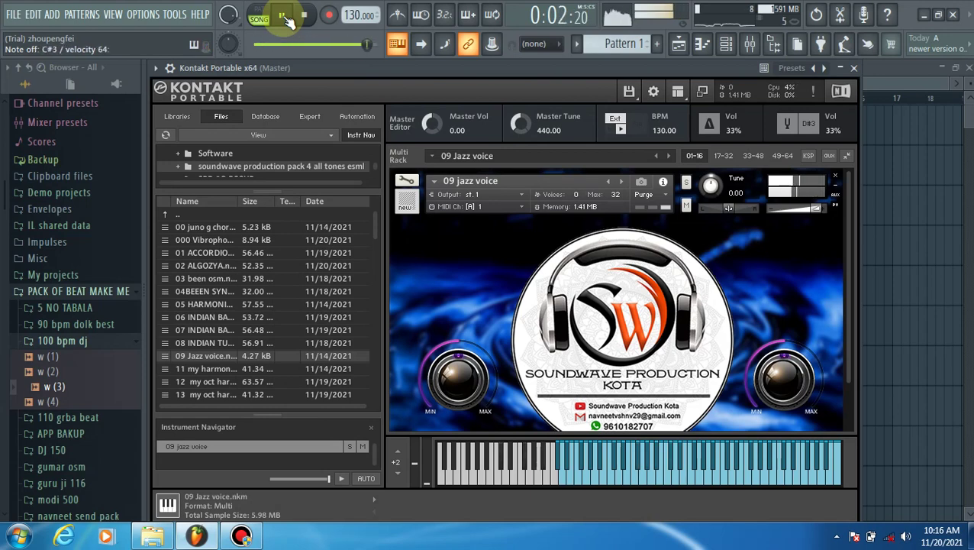
pyautogui.click(282, 16)
# Load and audition 11 my harmonium noramal, 12 my oct harmonium lagato 1 and 13 my oct harmonium noraml in turn, without the loop.
pyautogui.doubleClick(218, 373)
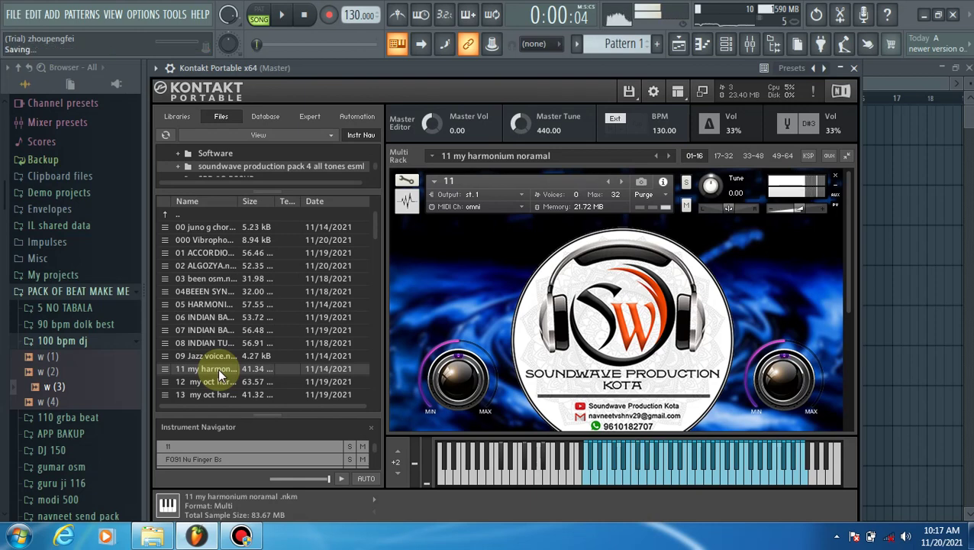
pyautogui.click(217, 384)
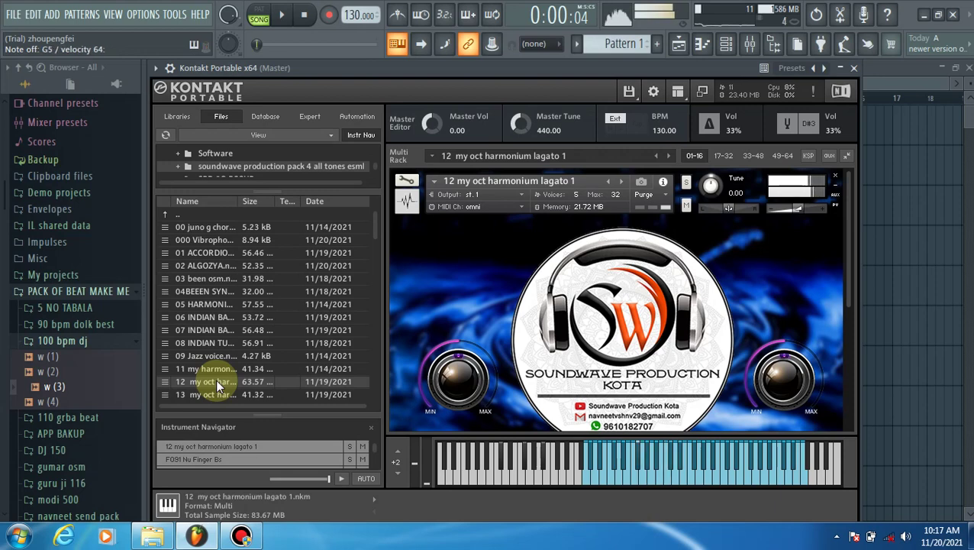
pyautogui.doubleClick(214, 394)
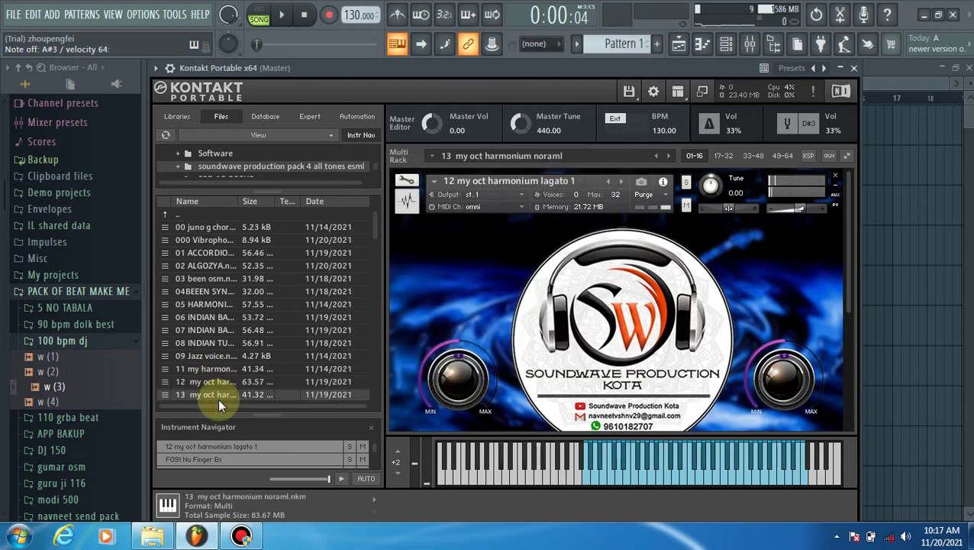
# Load the 14 my oct harmonium multi, audition it alone and over the drum loop, and pause playback.
pyautogui.scroll(-2, 224, 388)
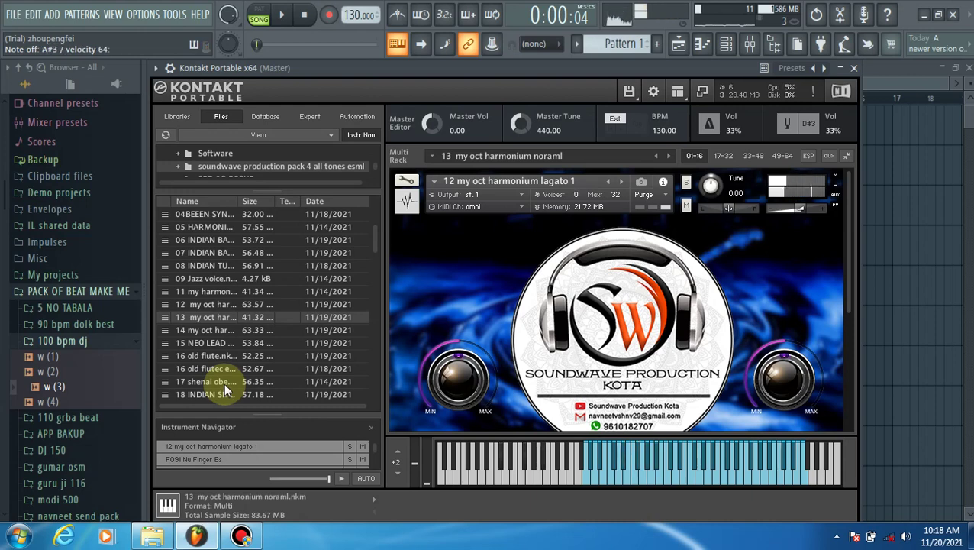
pyautogui.doubleClick(214, 331)
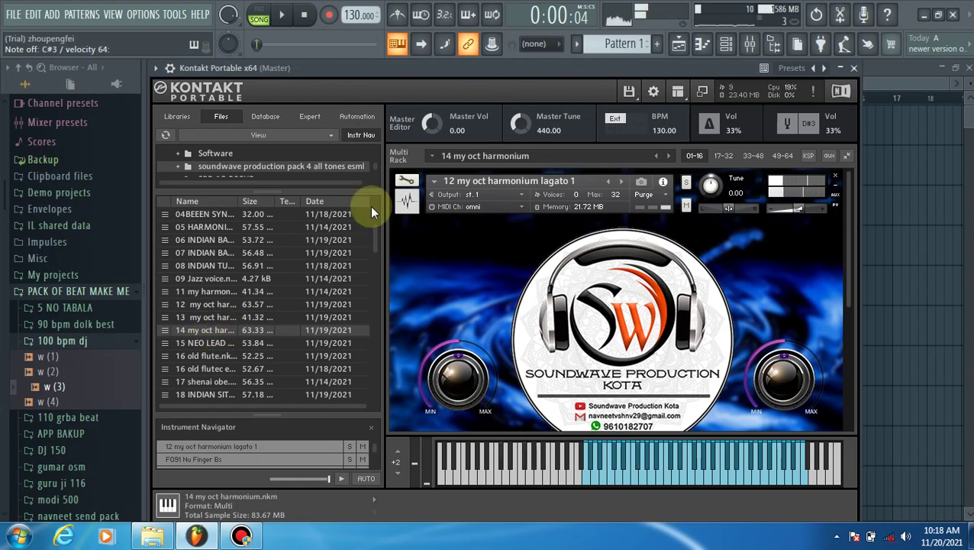
pyautogui.click(282, 16)
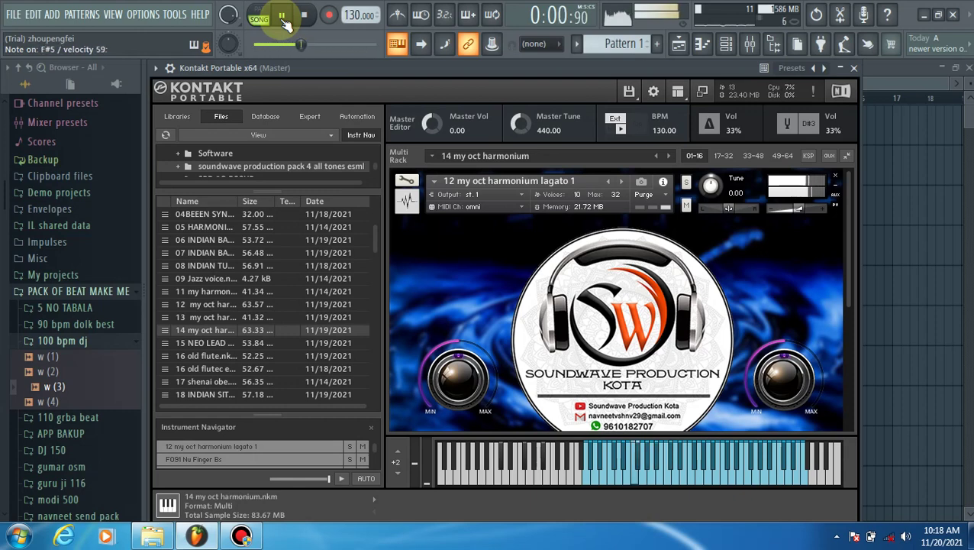
pyautogui.click(290, 17)
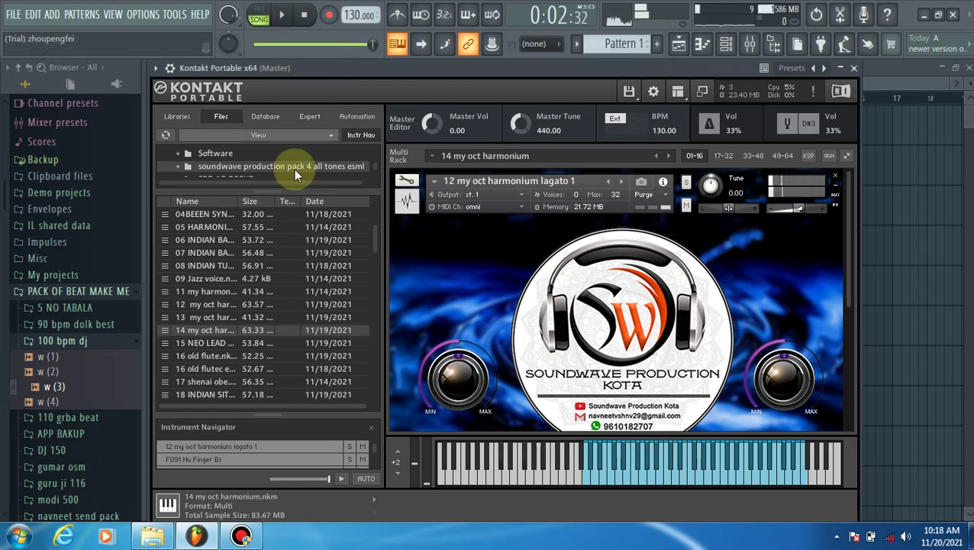
# Load the 15 NEO LEAD 2 right side chode multi, audition it over the drum loop, and pause playback.
pyautogui.doubleClick(209, 344)
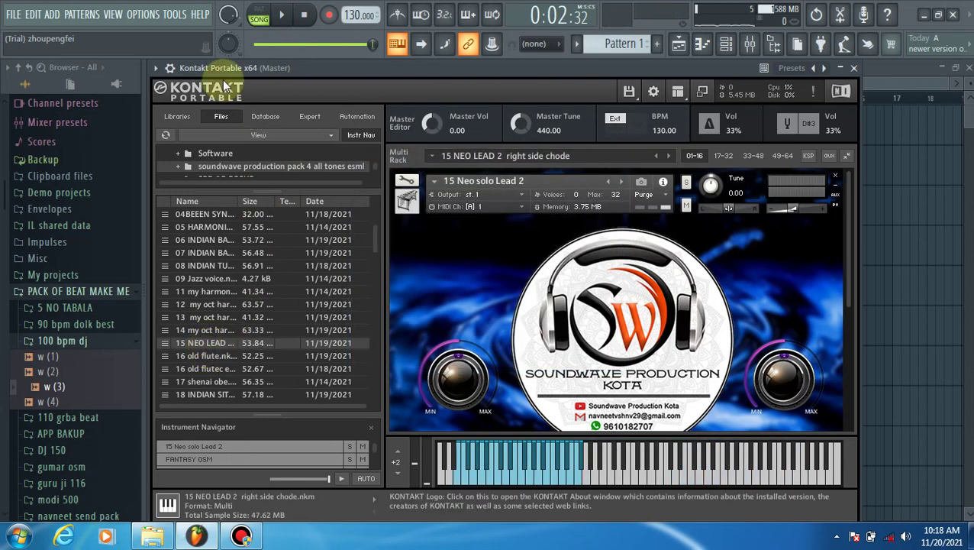
pyautogui.click(286, 15)
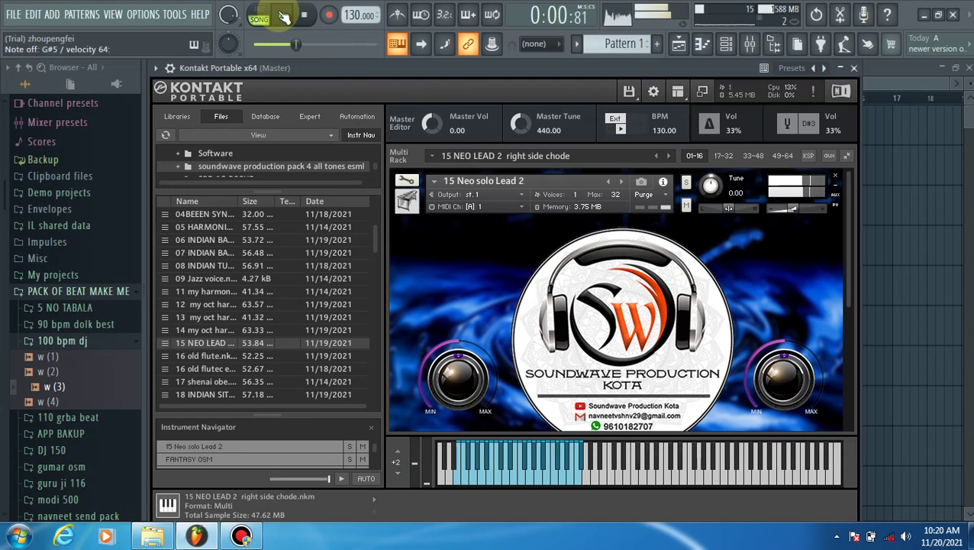
pyautogui.click(283, 16)
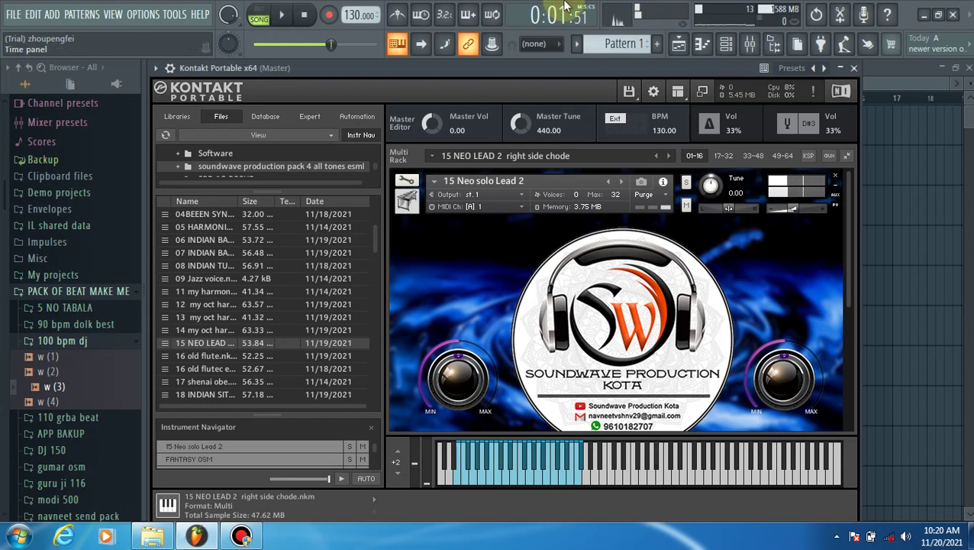
# Load and audition the 16 old flute multi and the 16 old flutec effect multi, without the loop.
pyautogui.doubleClick(217, 356)
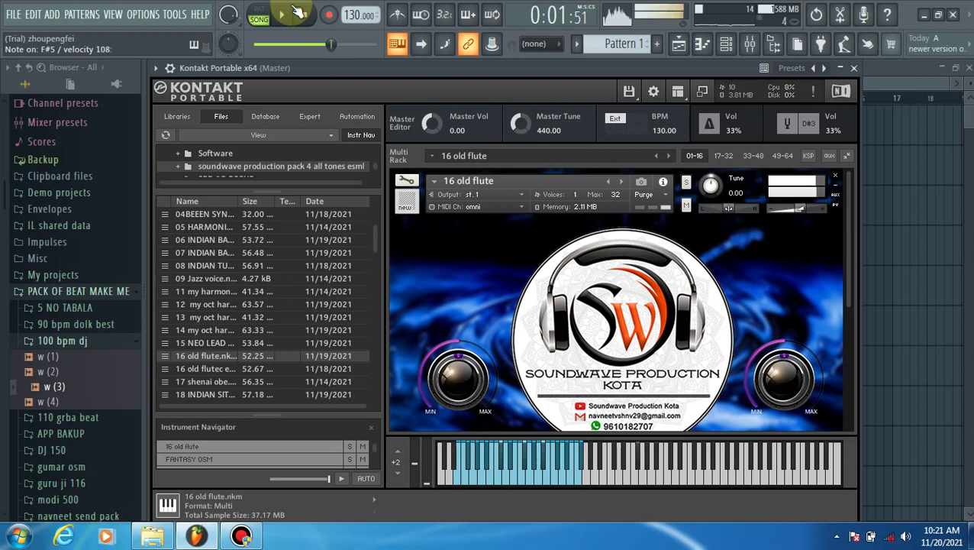
pyautogui.click(226, 371)
pyautogui.doubleClick(227, 370)
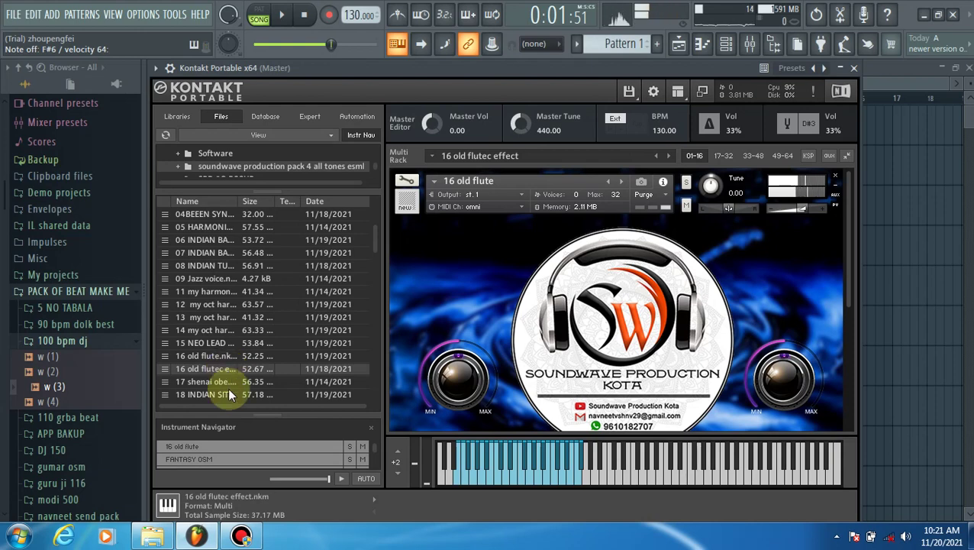
# Load the 17 shenai obe multi, audition it alone and over the drum loop, and pause playback.
pyautogui.doubleClick(226, 382)
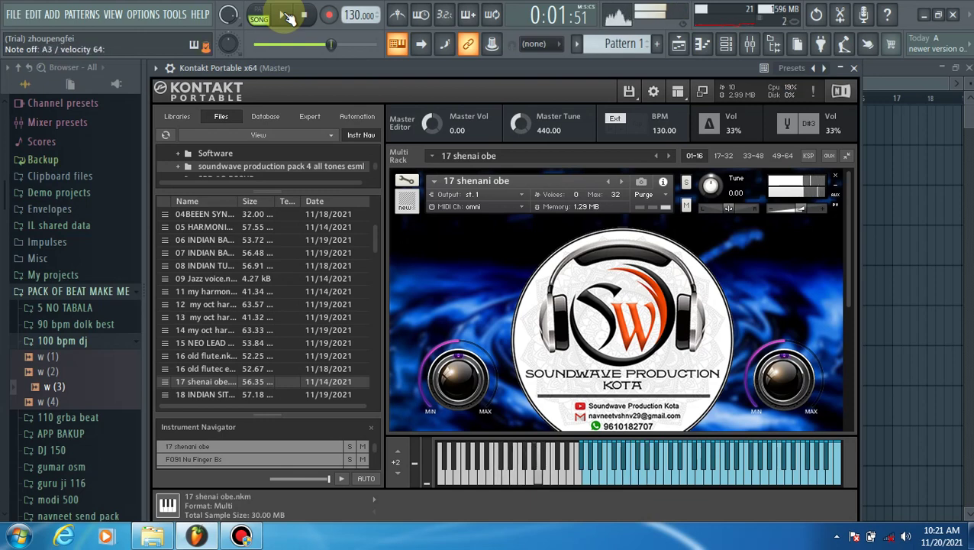
pyautogui.click(543, 459)
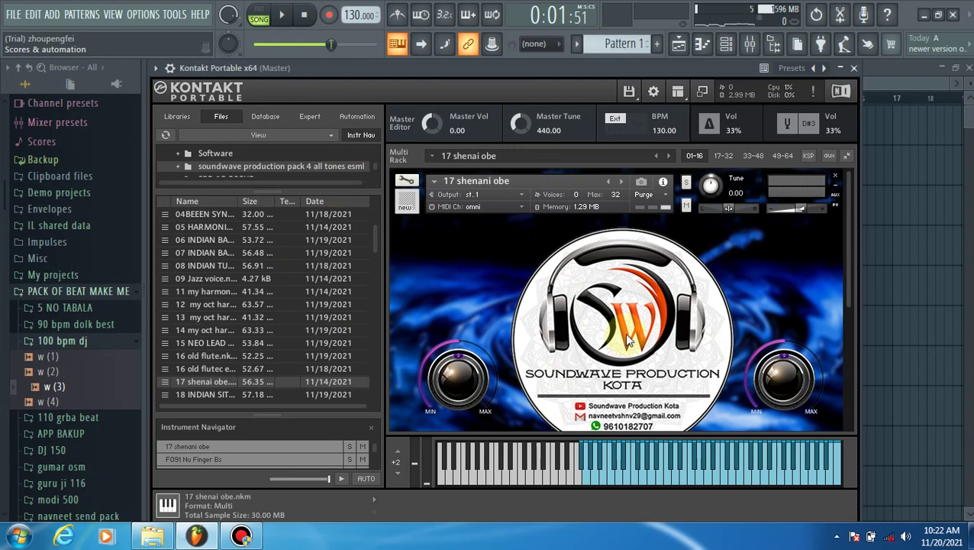
pyautogui.click(291, 20)
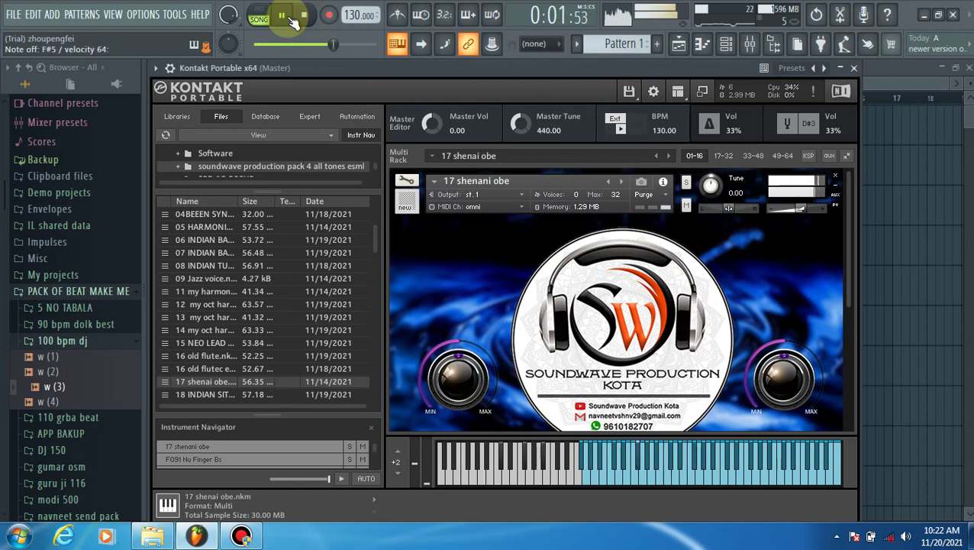
pyautogui.click(290, 17)
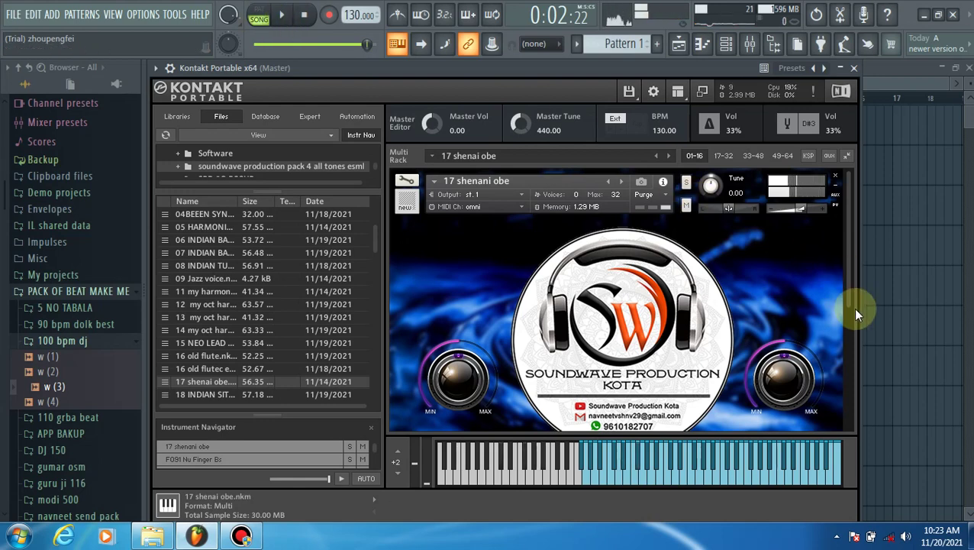
# Load and audition the 18 INDIAN SITAR, 19 STRINGS LG and 20 STRINGS NORMAL multis in turn, without the loop.
pyautogui.doubleClick(209, 394)
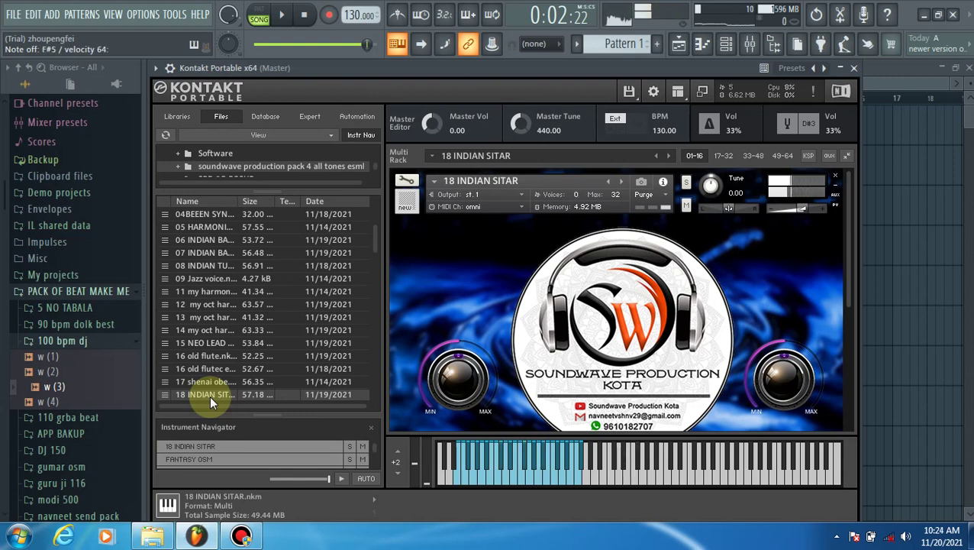
pyautogui.scroll(-4, 240, 394)
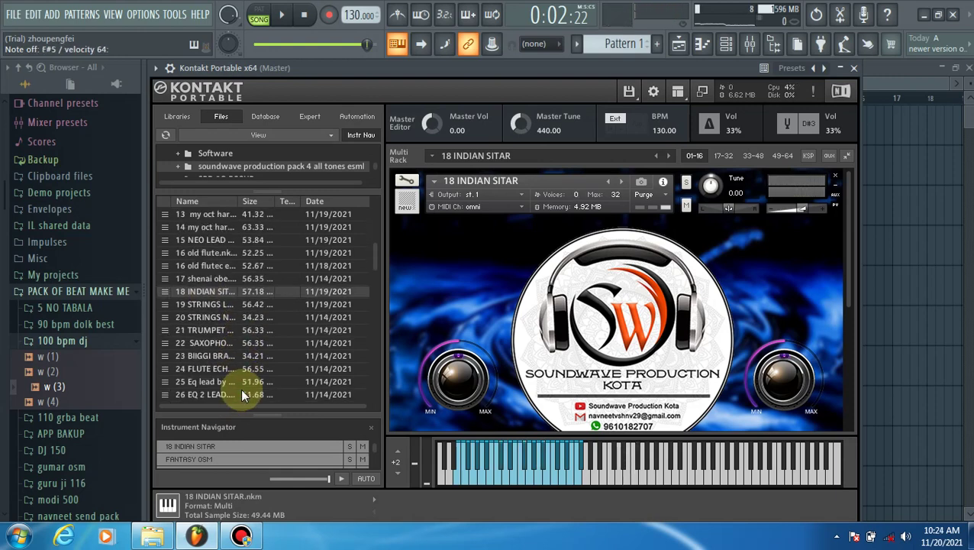
pyautogui.click(226, 266)
pyautogui.doubleClick(225, 266)
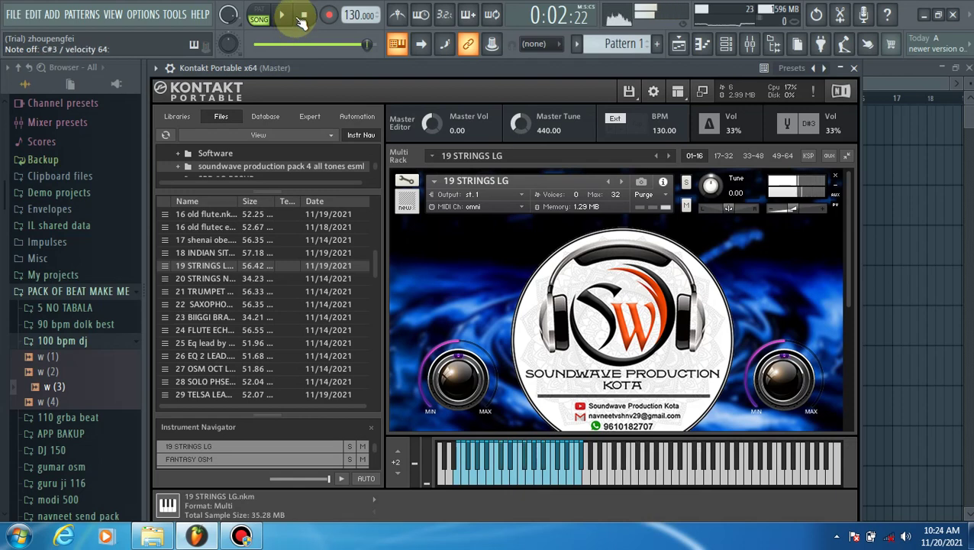
pyautogui.doubleClick(205, 279)
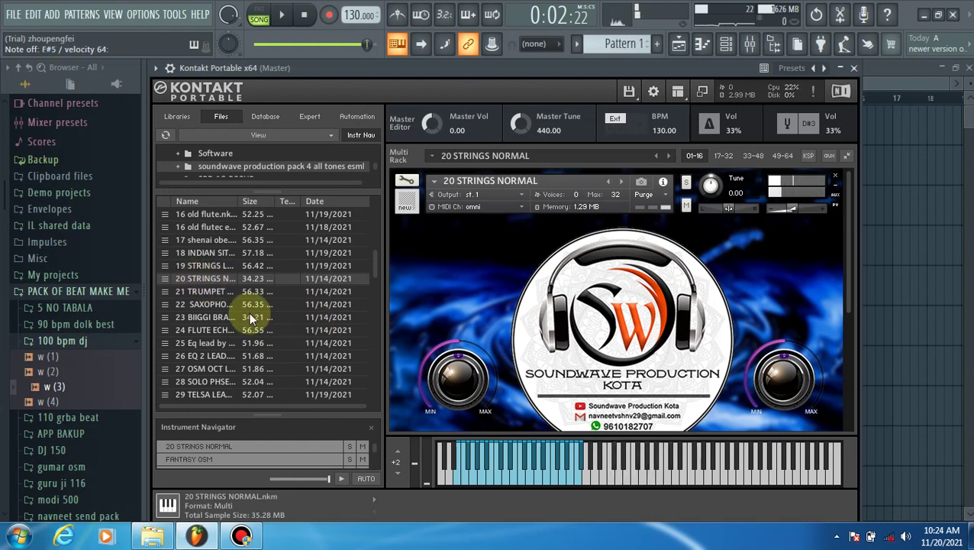
# Load the 21 TRUMPET MY FAV multi, start the drum loop under it, and pause playback.
pyautogui.doubleClick(235, 293)
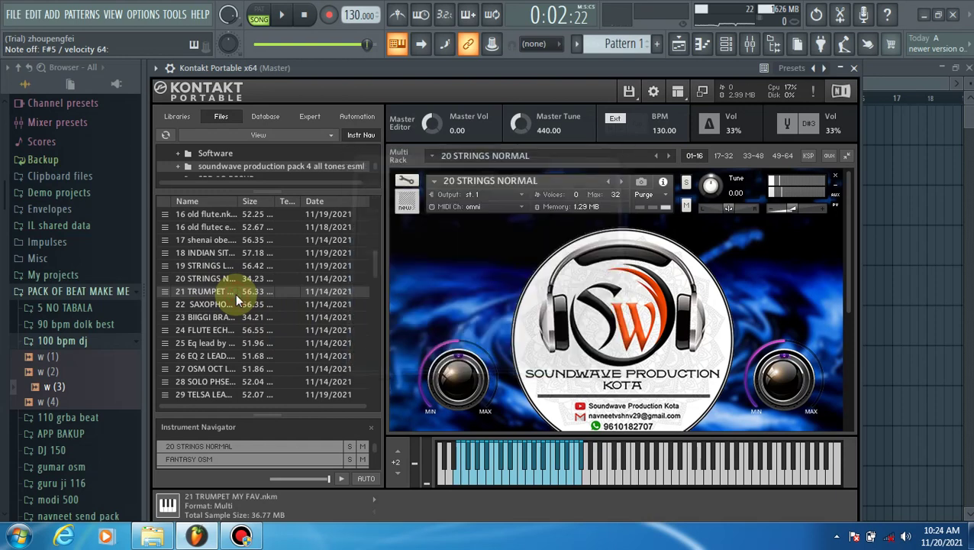
pyautogui.click(290, 23)
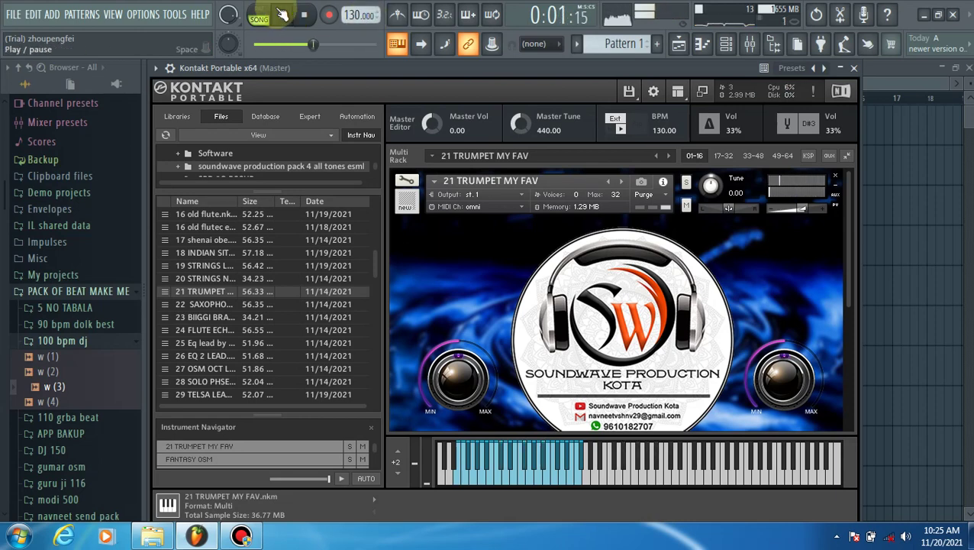
pyautogui.click(281, 15)
# Set the w (3) drum loop's channel volume to 37% and return to Kontakt to audition the 21 TRUMPET MY FAV multi alone.
pyautogui.click(873, 179)
pyautogui.doubleClick(370, 128)
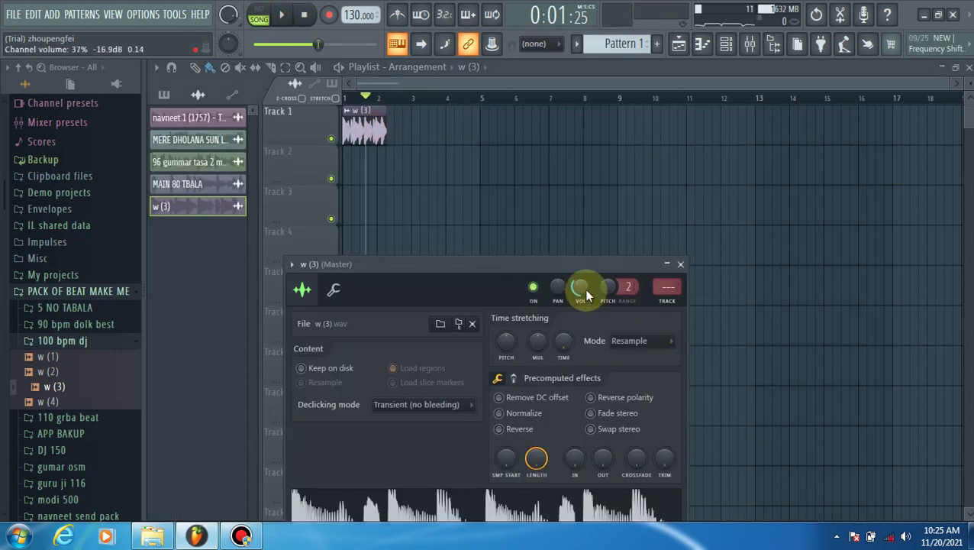
pyautogui.click(727, 42)
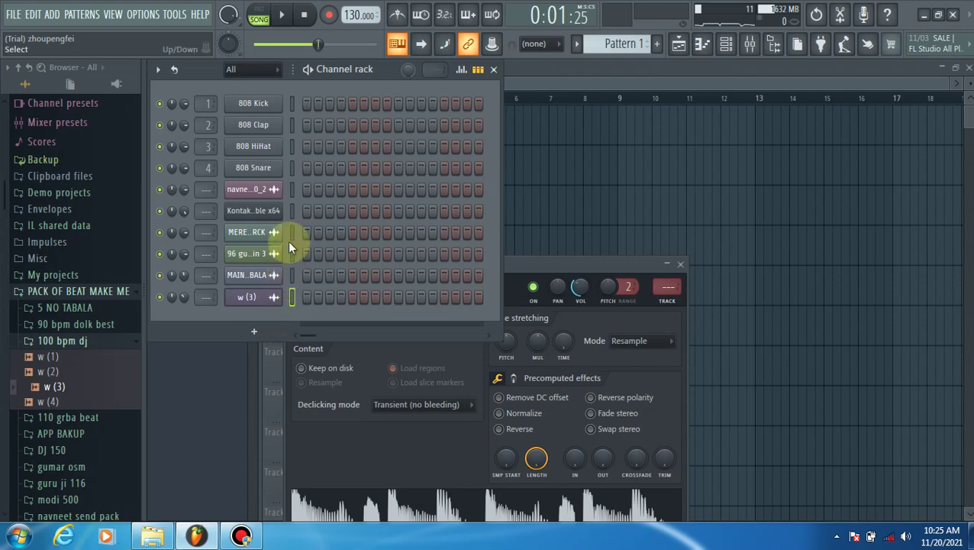
pyautogui.click(256, 210)
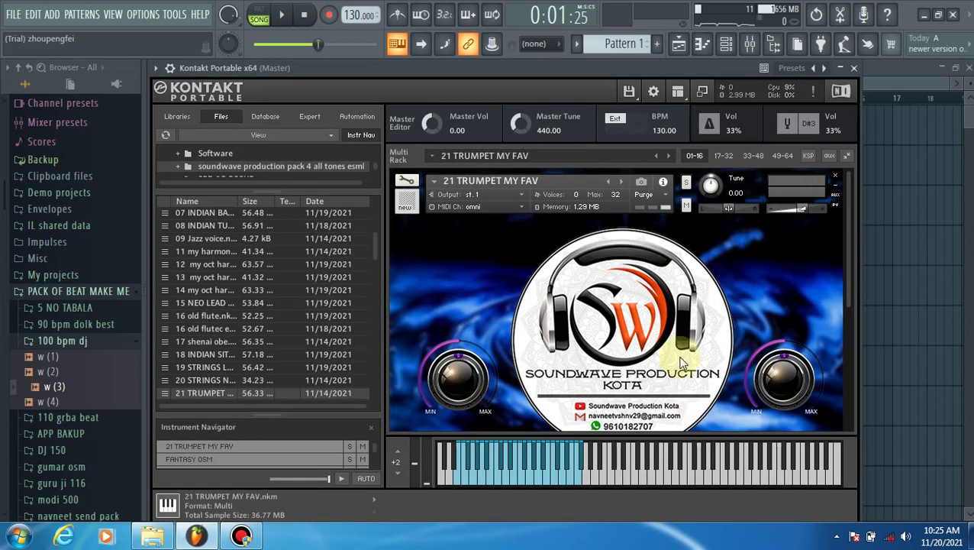
pyautogui.press('h')
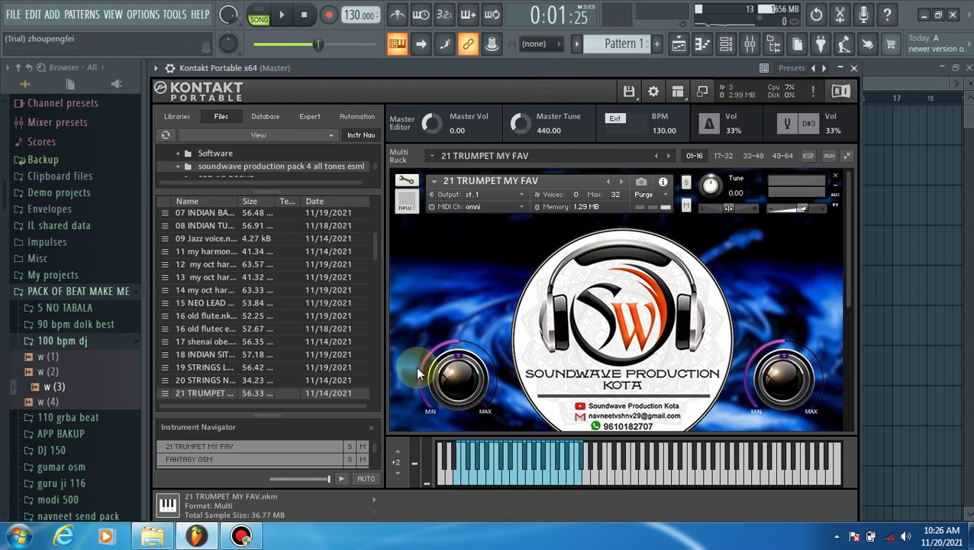
# Load and audition the 22 SAXOPHONE and 23 BIIGGI BRASSS multis in turn, without the loop.
pyautogui.scroll(-1, 235, 394)
pyautogui.scroll(-4, 252, 392)
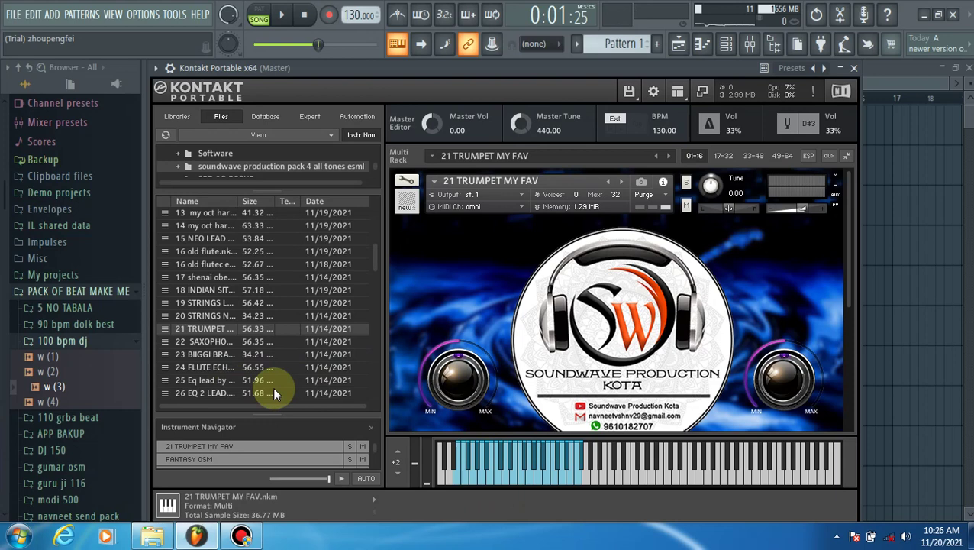
pyautogui.doubleClick(187, 343)
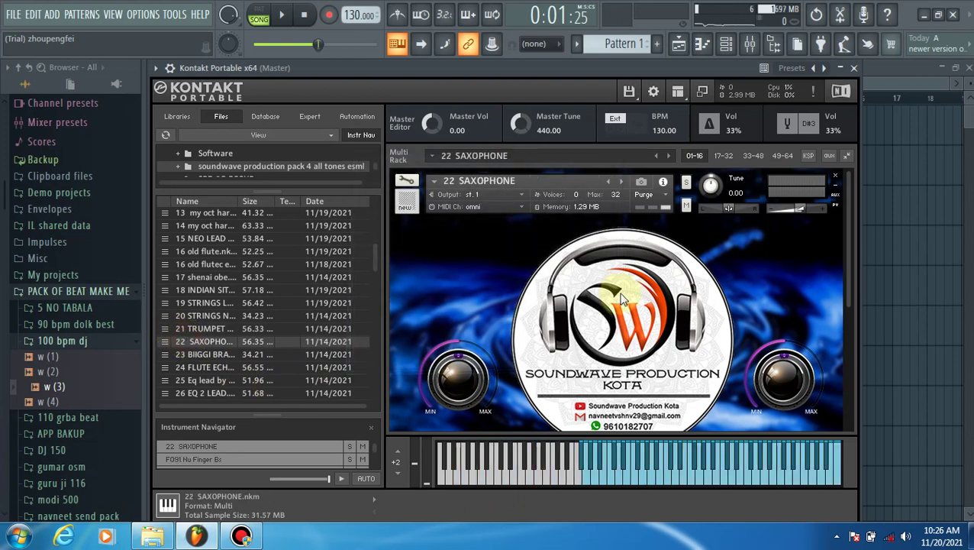
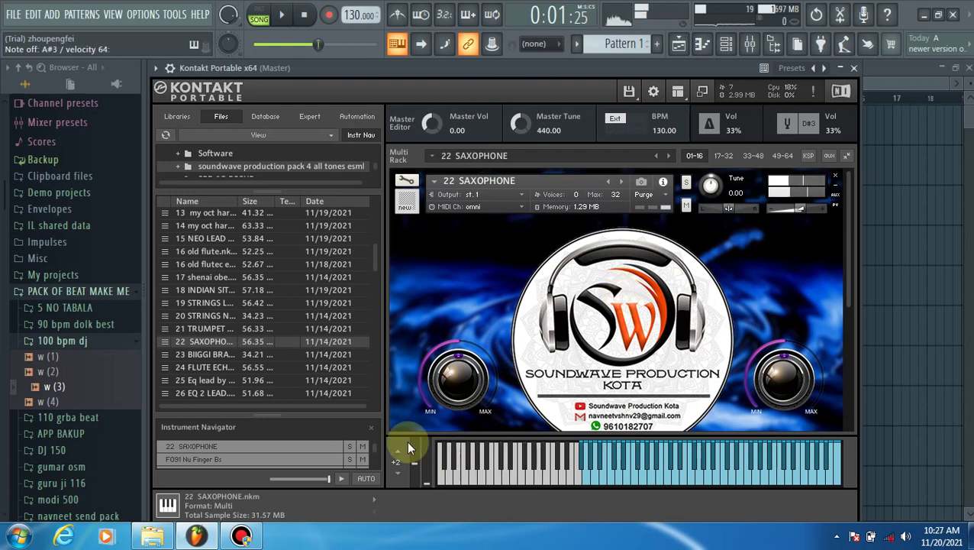
pyautogui.doubleClick(218, 355)
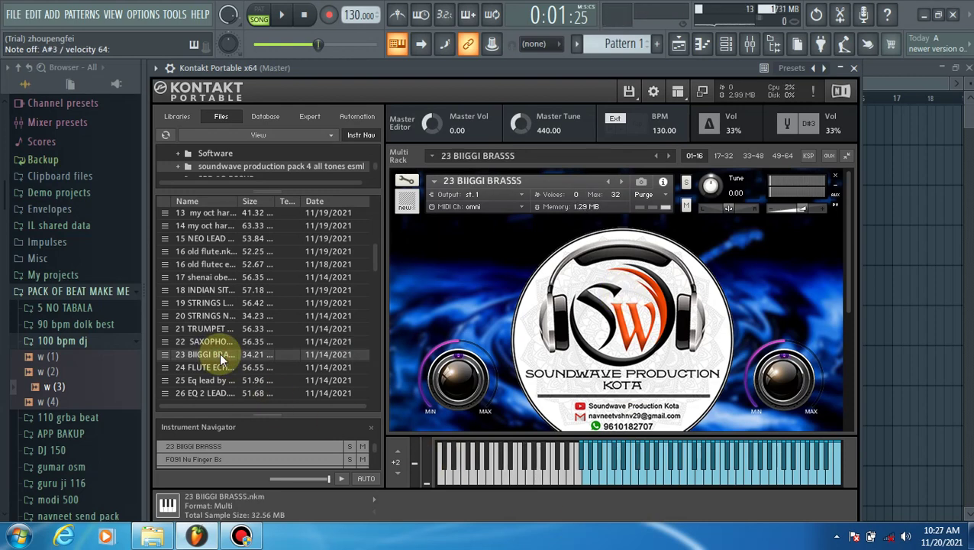
# Load and audition the 24 FLUTE ECHO and 25 Eq lead by sw 1 multis in turn, without the loop.
pyautogui.scroll(-2, 220, 356)
pyautogui.scroll(-3, 221, 355)
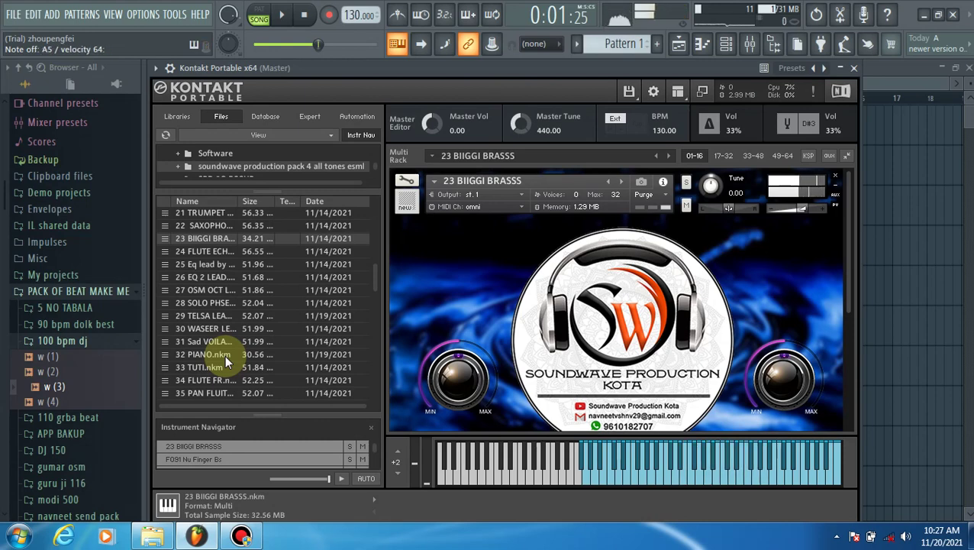
pyautogui.doubleClick(220, 255)
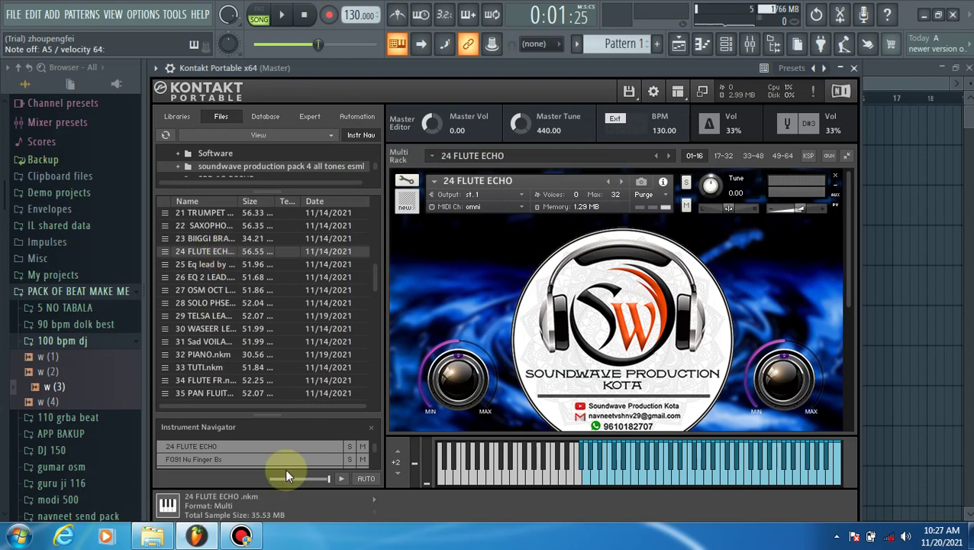
pyautogui.click(241, 536)
pyautogui.click(241, 537)
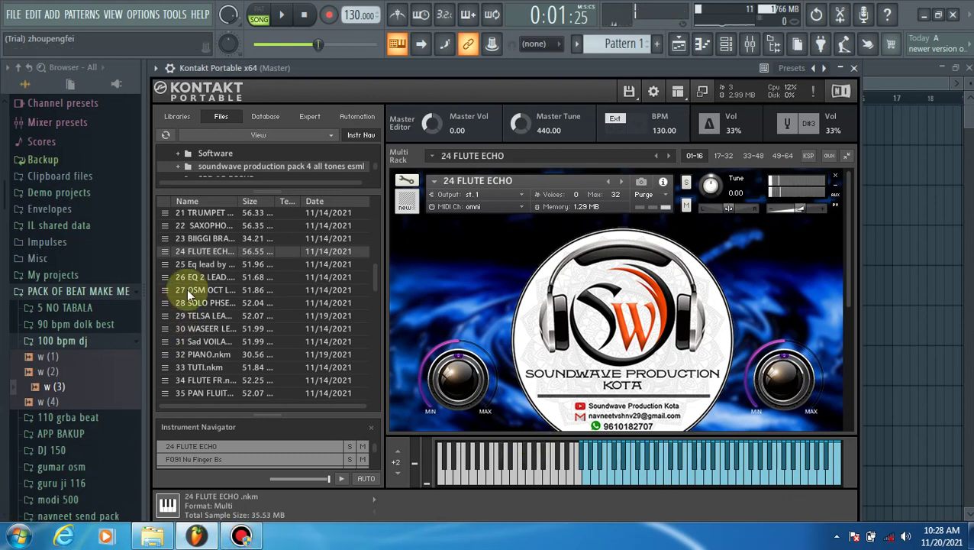
pyautogui.doubleClick(202, 264)
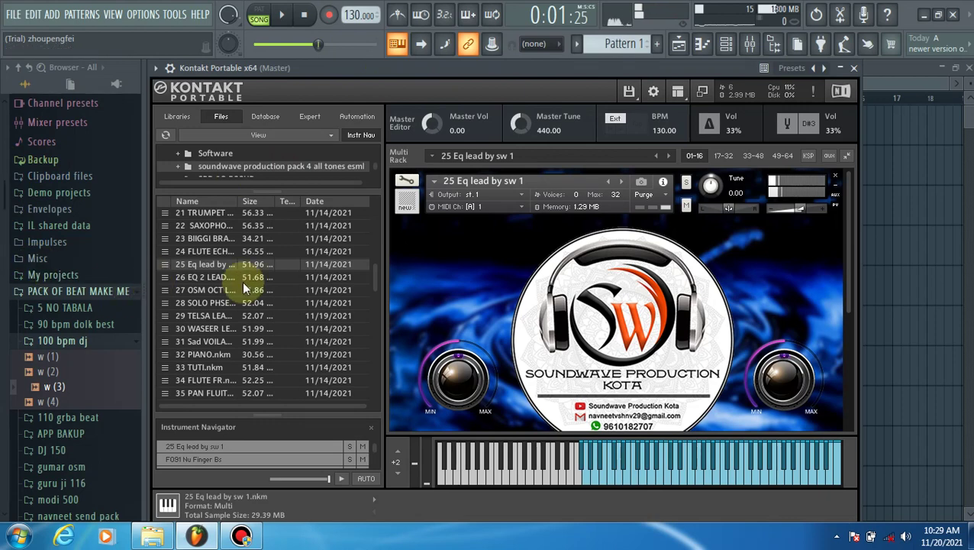
# Load the 26 EQ 2 LEAD multi, audition it alone and over the drum loop, and pause playback.
pyautogui.doubleClick(202, 279)
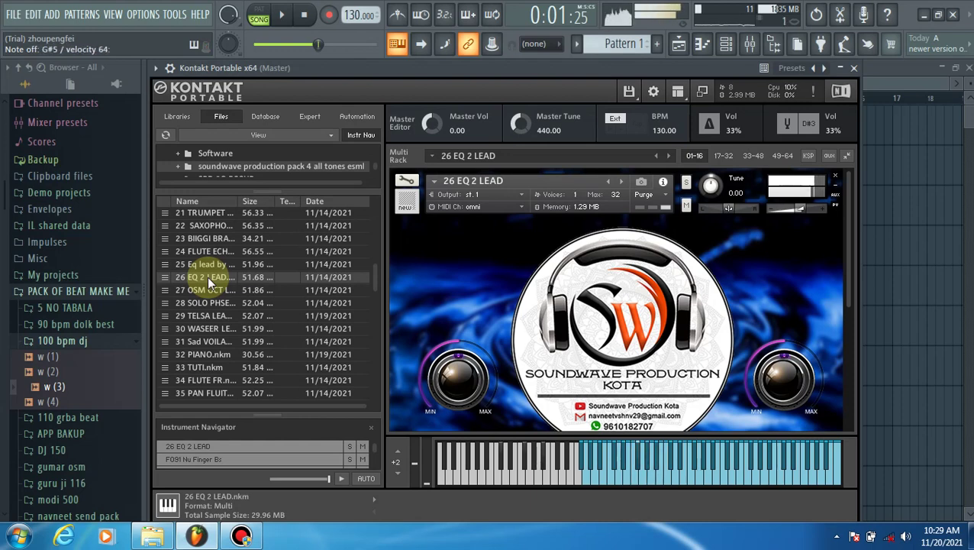
pyautogui.click(280, 16)
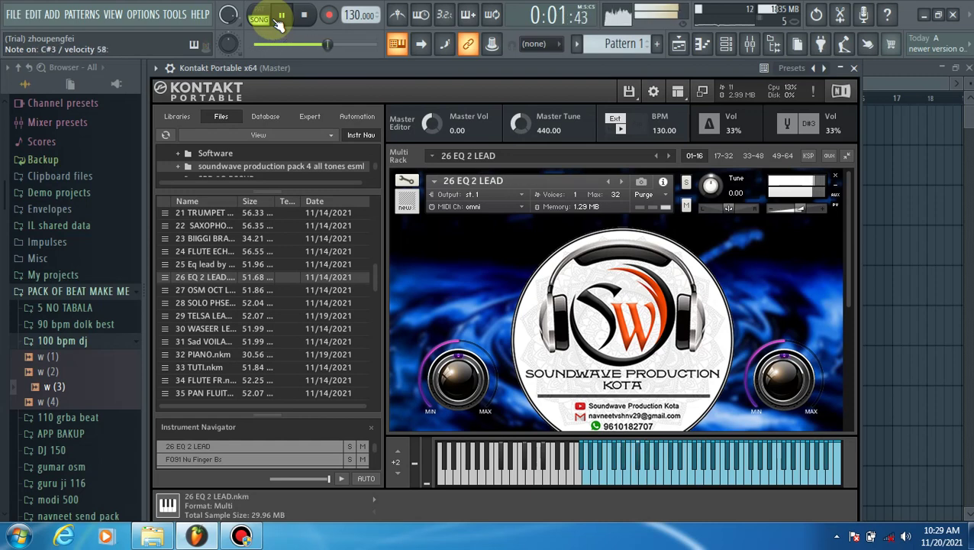
pyautogui.press('space')
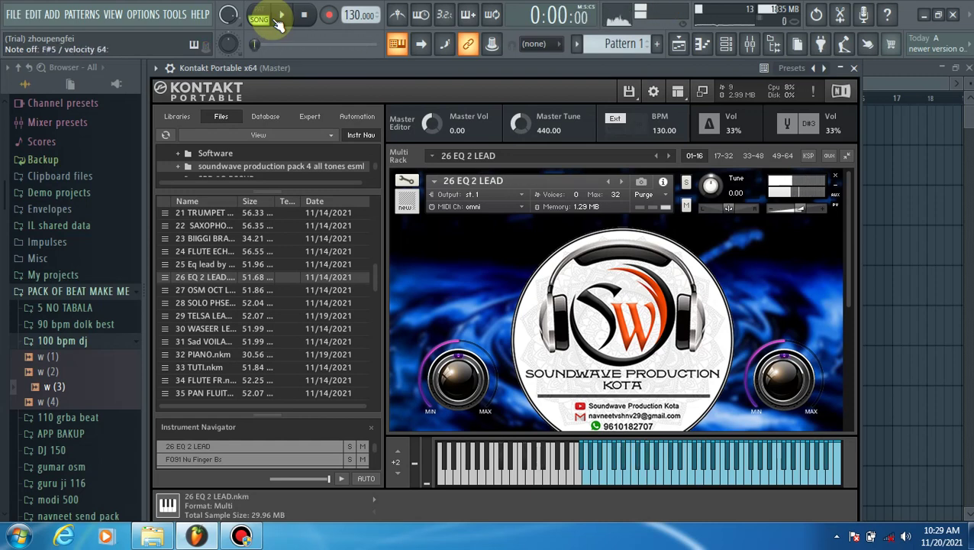
# Load the 27 OSM OCT LEAD multi, start the w (3) drum loop under it, and pause playback.
pyautogui.moveTo(211, 291)
pyautogui.mouseDown()
pyautogui.moveTo(298, 272)
pyautogui.moveTo(212, 296)
pyautogui.mouseUp()
pyautogui.doubleClick(209, 290)
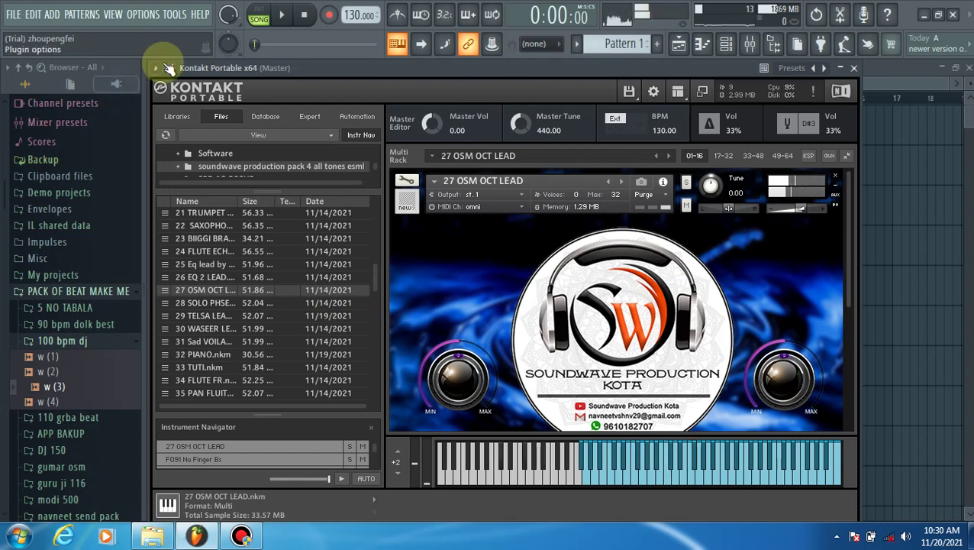
pyautogui.click(282, 16)
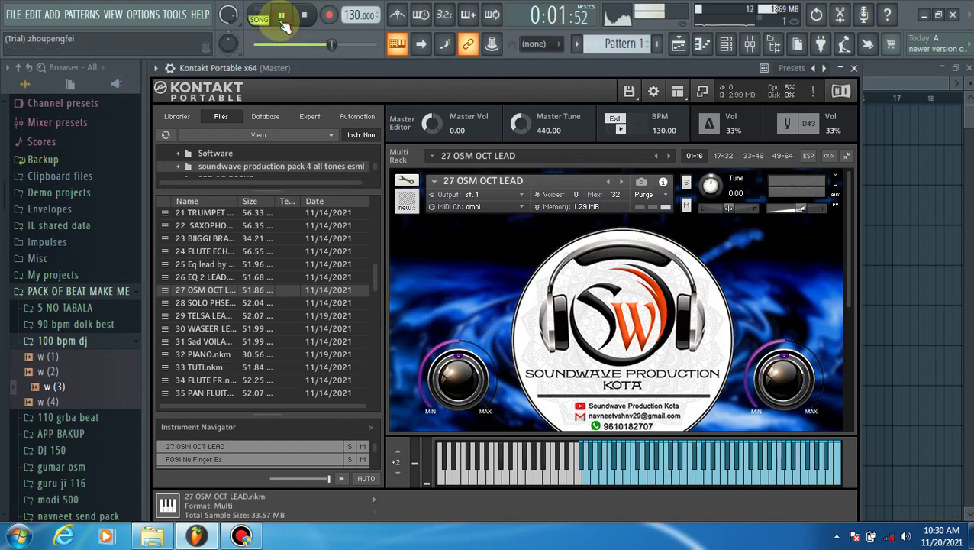
pyautogui.click(282, 16)
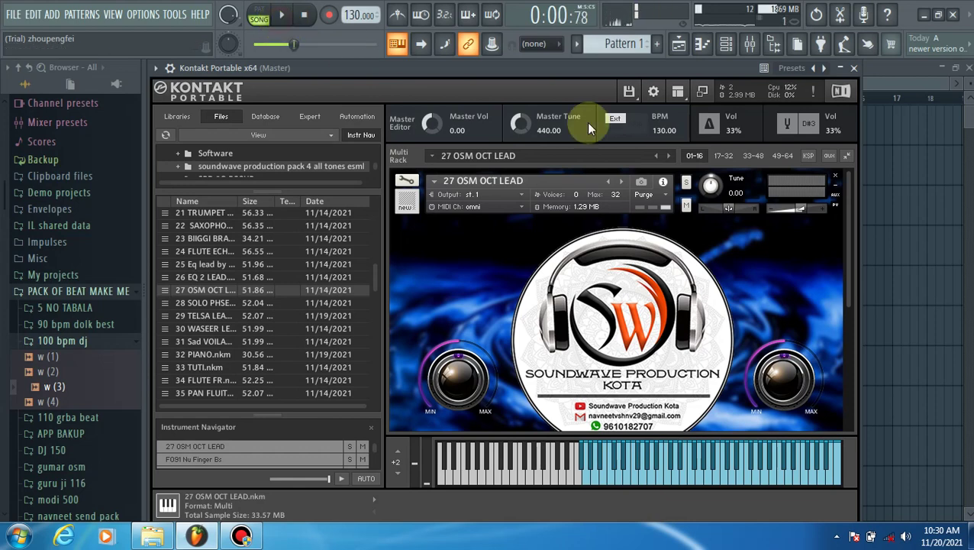
# Replace the w (3) clip on Track 1 with 96 gummar tasa 2 main 3 and audition 27 OSM OCT LEAD over it.
pyautogui.click(945, 177)
pyautogui.rightClick(365, 130)
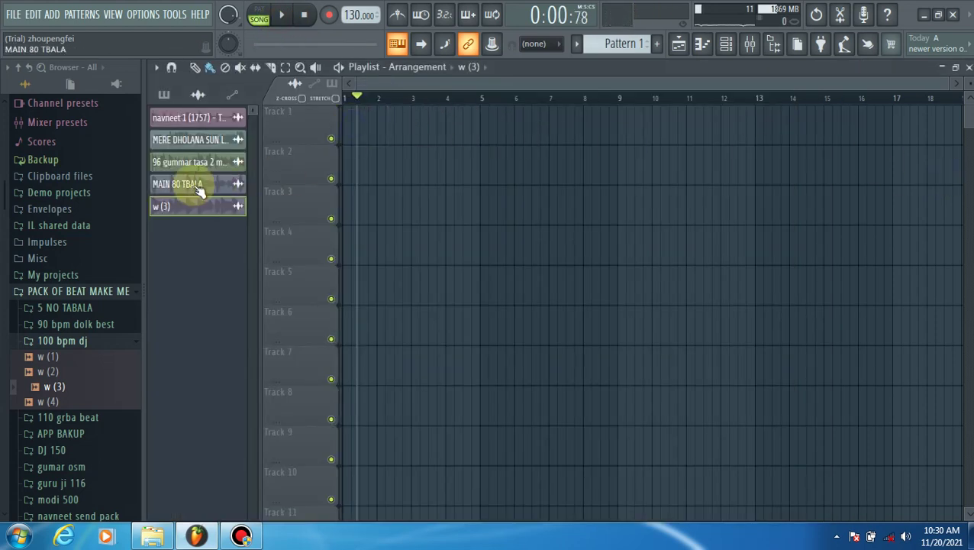
pyautogui.moveTo(194, 164); pyautogui.dragTo(321, 120)
pyautogui.click(722, 43)
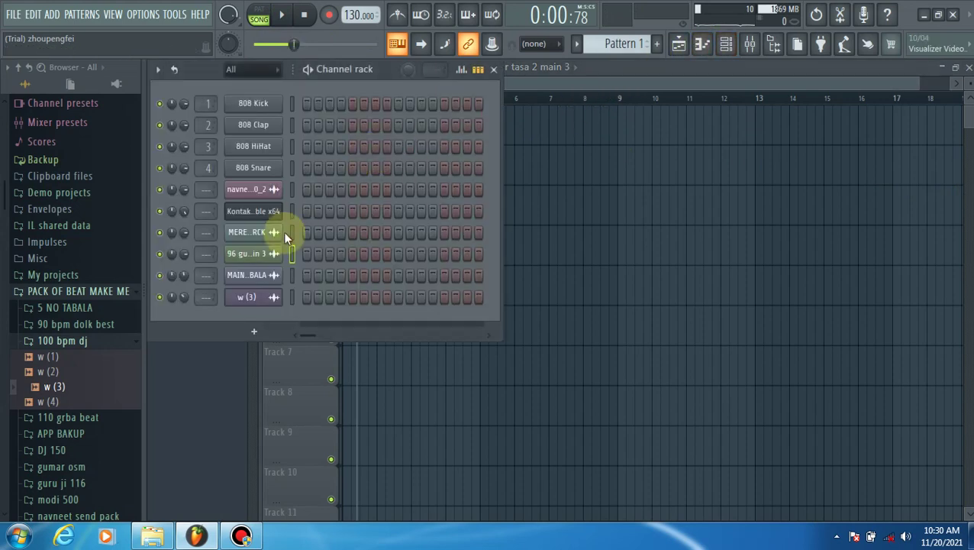
pyautogui.click(289, 212)
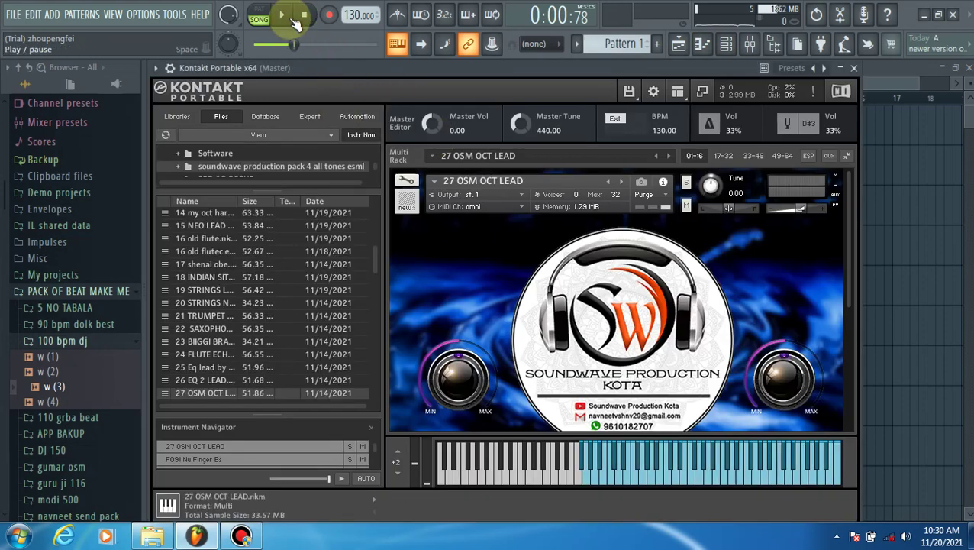
pyautogui.click(290, 17)
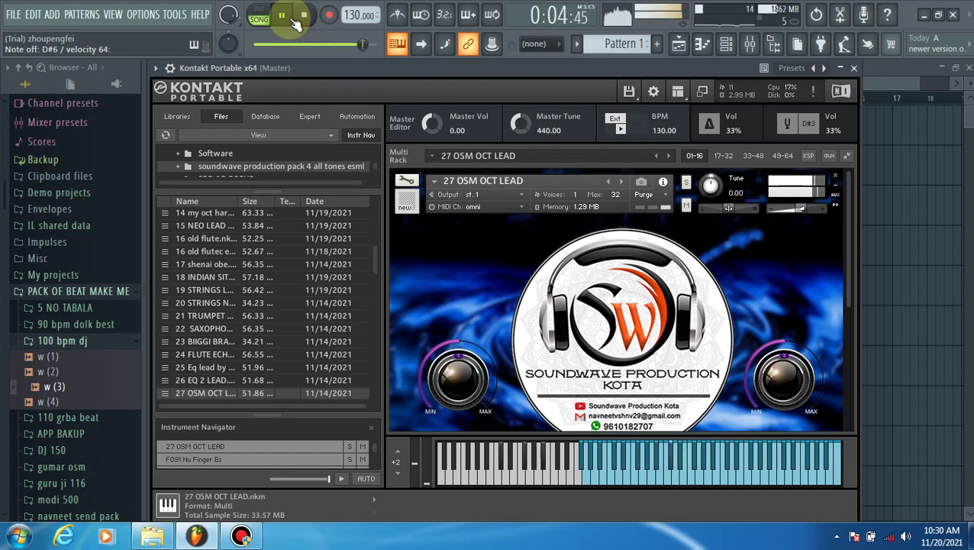
pyautogui.click(282, 14)
# Check the channel settings of the 96 gummar tasa 2 main 3 loop on Track 1 and return to the Kontakt window.
pyautogui.click(909, 185)
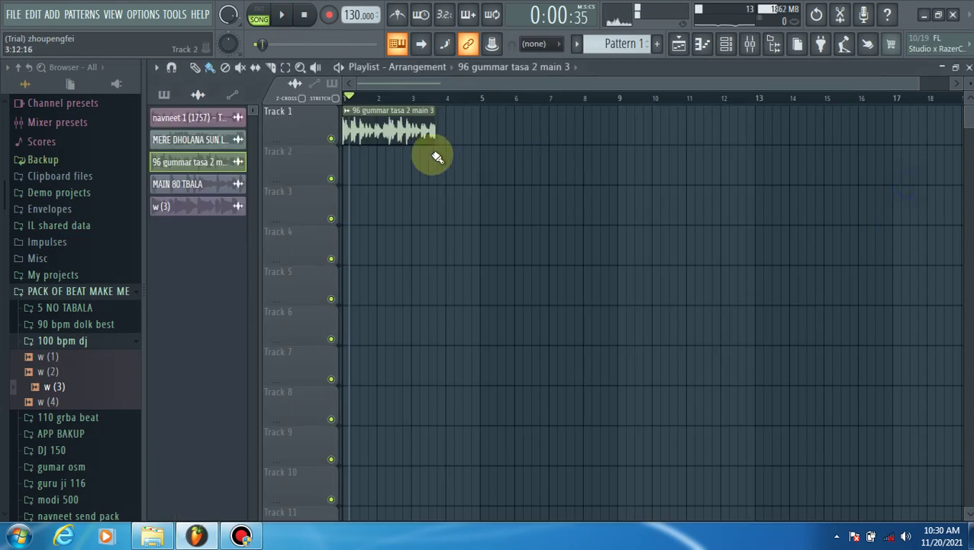
pyautogui.doubleClick(422, 136)
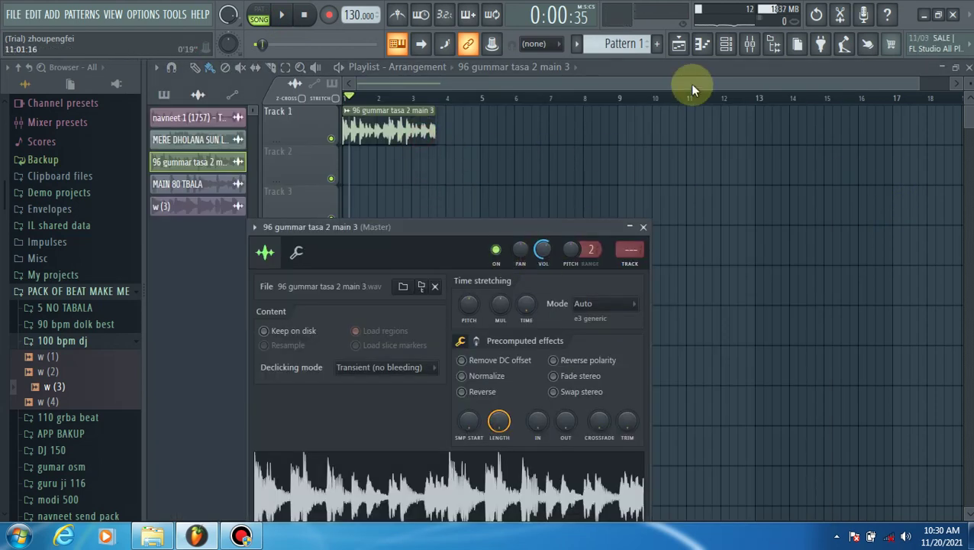
pyautogui.click(746, 43)
pyautogui.click(726, 44)
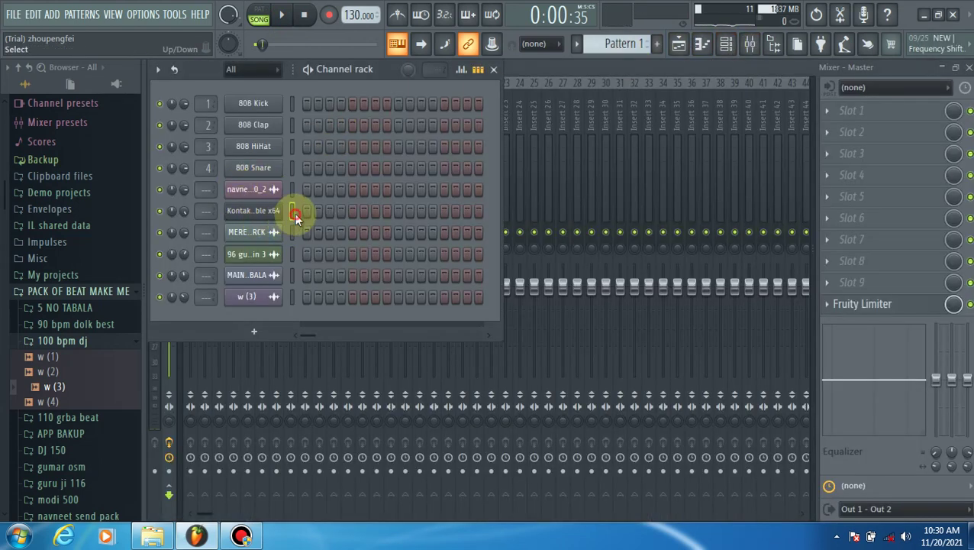
pyautogui.click(255, 189)
# Audition 27 OSM OCT LEAD over the 96 gummar tasa 2 main 3 loop again, pause playback, and play it alone.
pyautogui.click(282, 16)
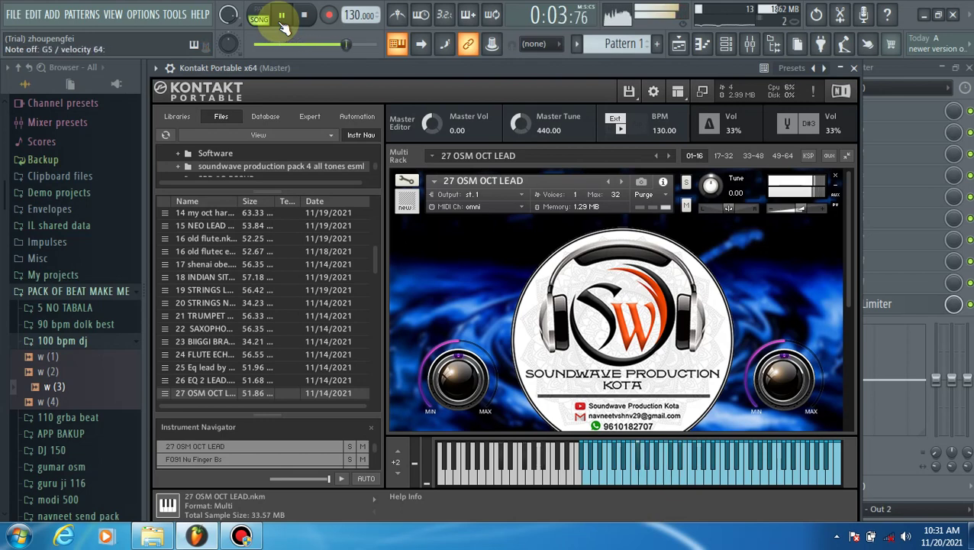
pyautogui.click(282, 17)
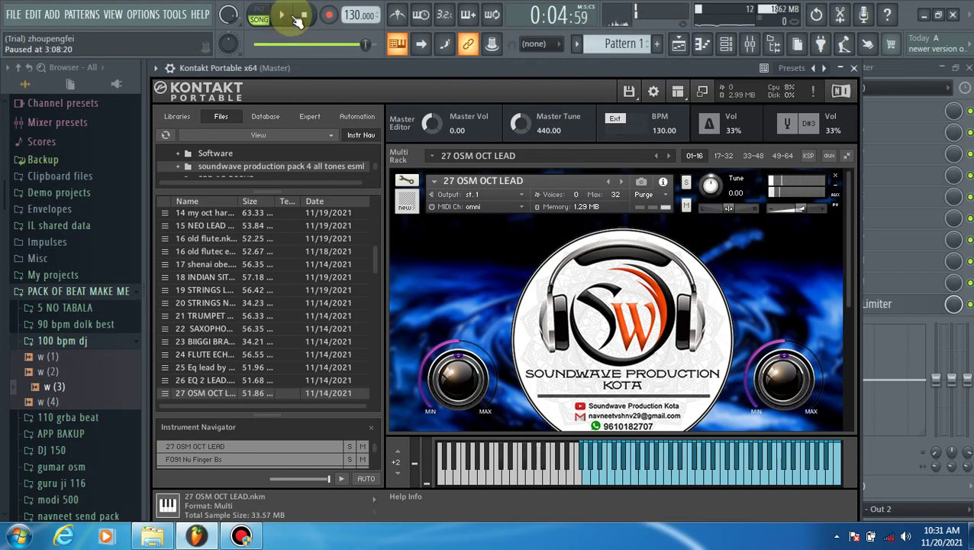
pyautogui.press('q')
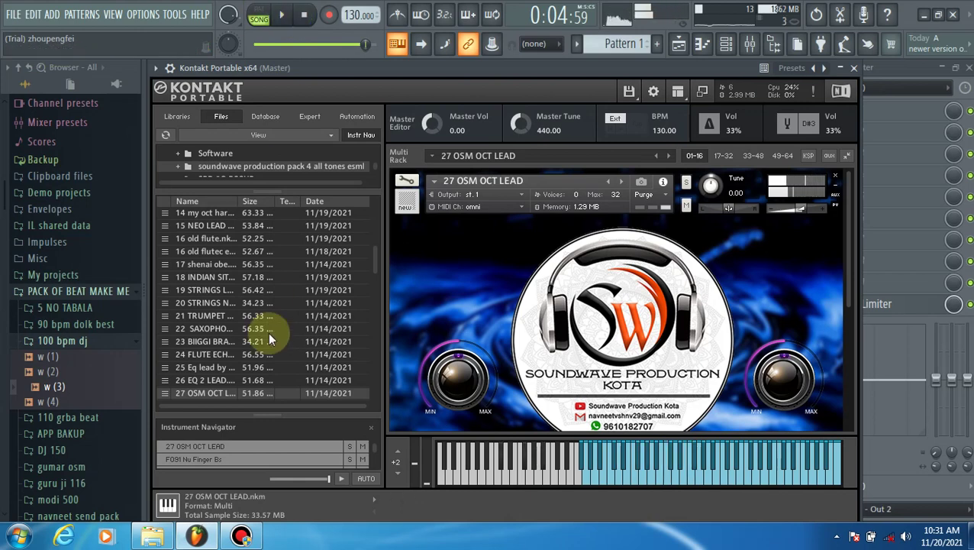
# Load and audition the 28 SOLO PHSER MIX LEAD and 29 TELSA LEAD multis in turn, without the loop.
pyautogui.scroll(-3, 216, 391)
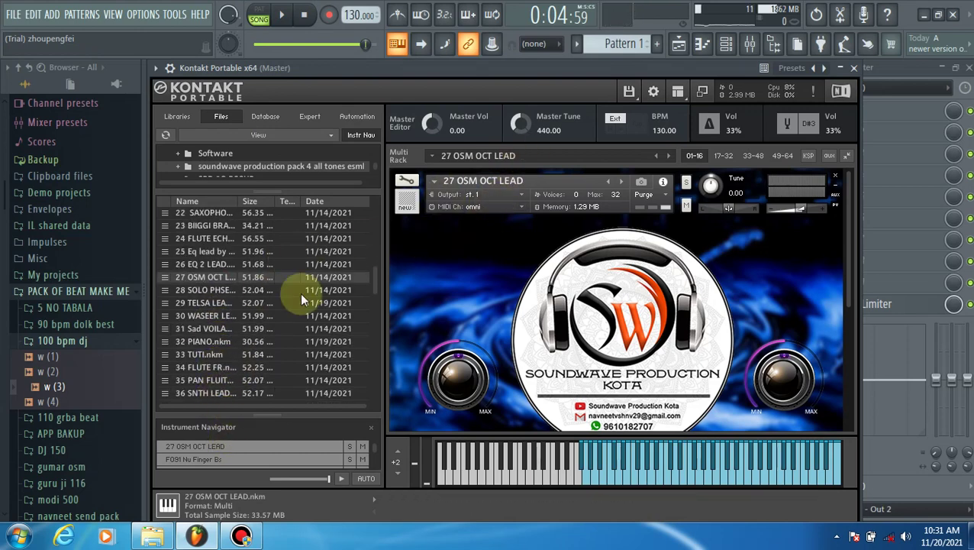
pyautogui.doubleClick(221, 290)
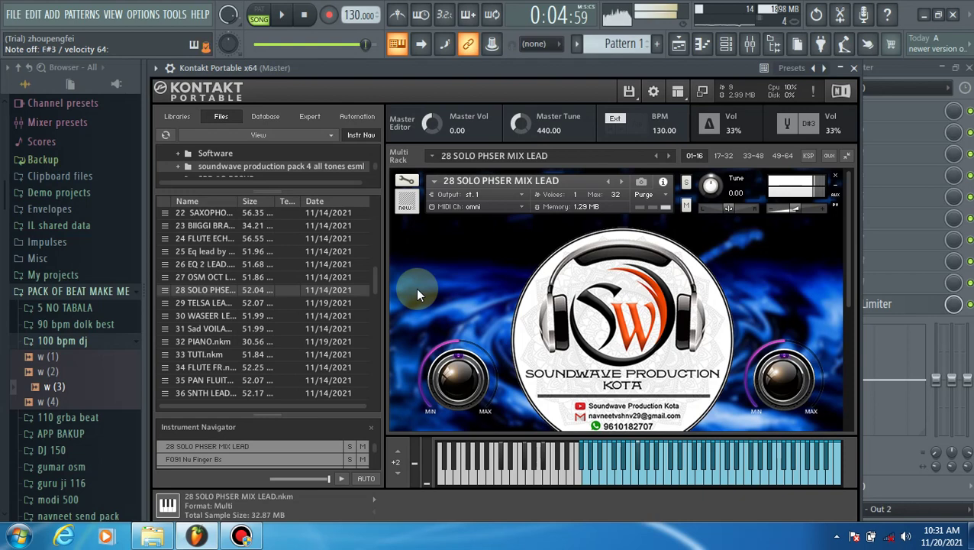
pyautogui.doubleClick(229, 302)
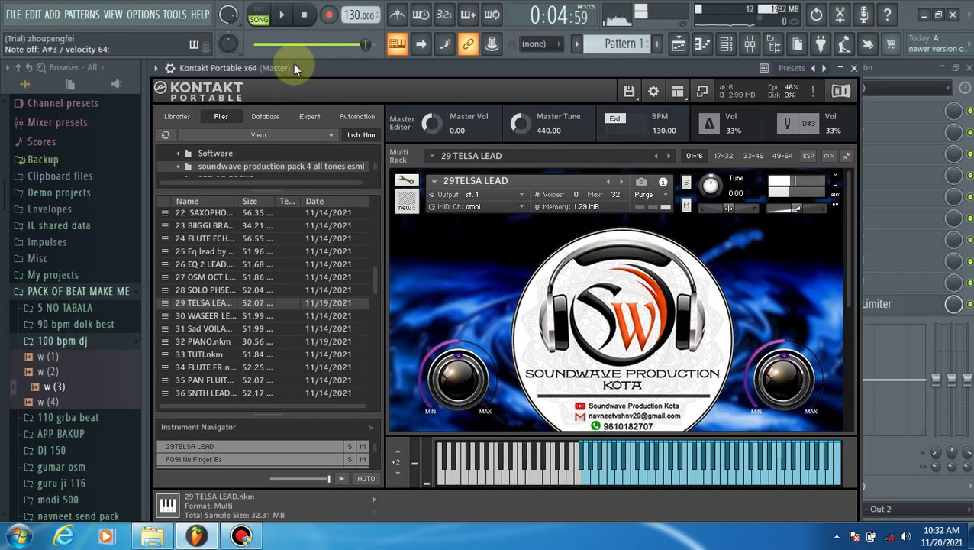
# Replace the Track 1 clip with the w (3) loop, audition 29 TELSA LEAD over it in Kontakt, and pause playback.
pyautogui.click(682, 44)
pyautogui.rightClick(403, 127)
pyautogui.moveTo(162, 206); pyautogui.dragTo(352, 113)
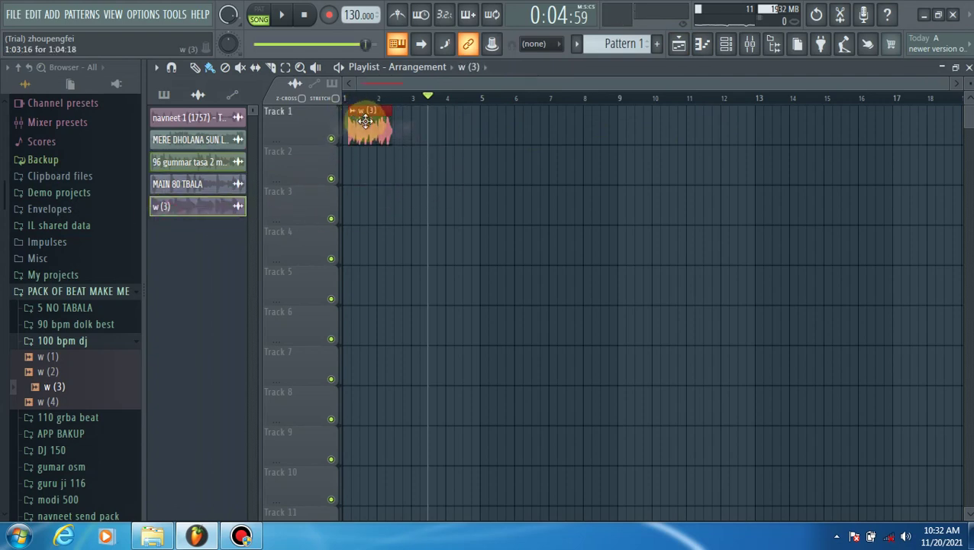
pyautogui.click(733, 47)
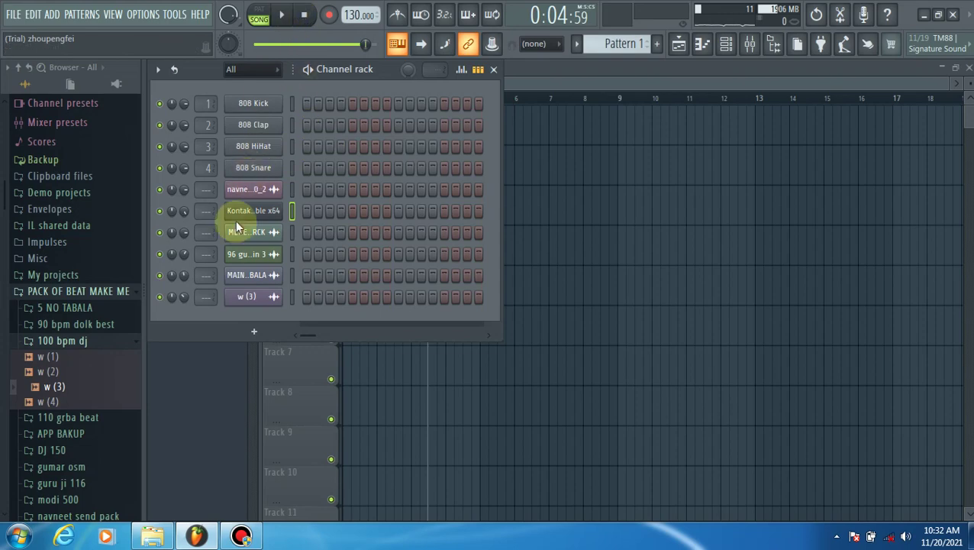
pyautogui.click(239, 211)
pyautogui.click(282, 15)
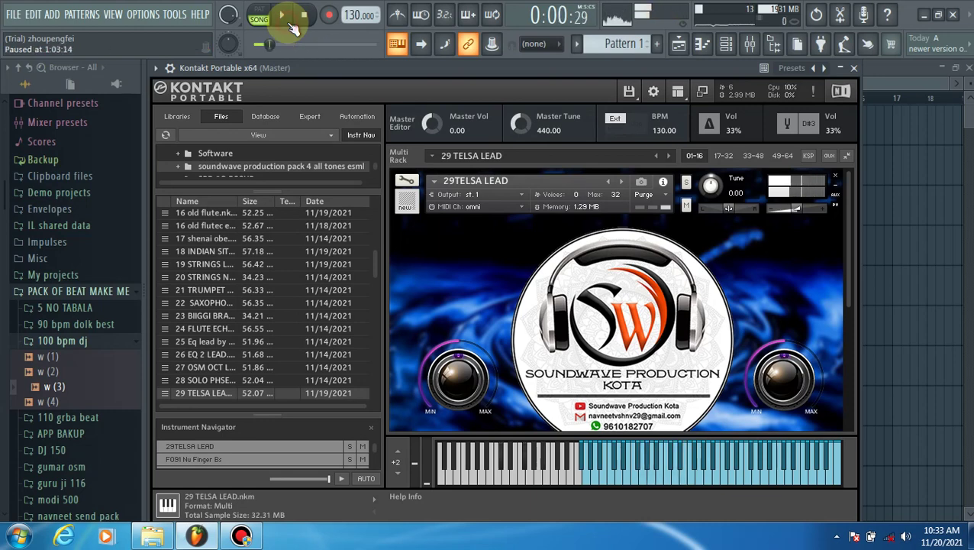
pyautogui.click(282, 16)
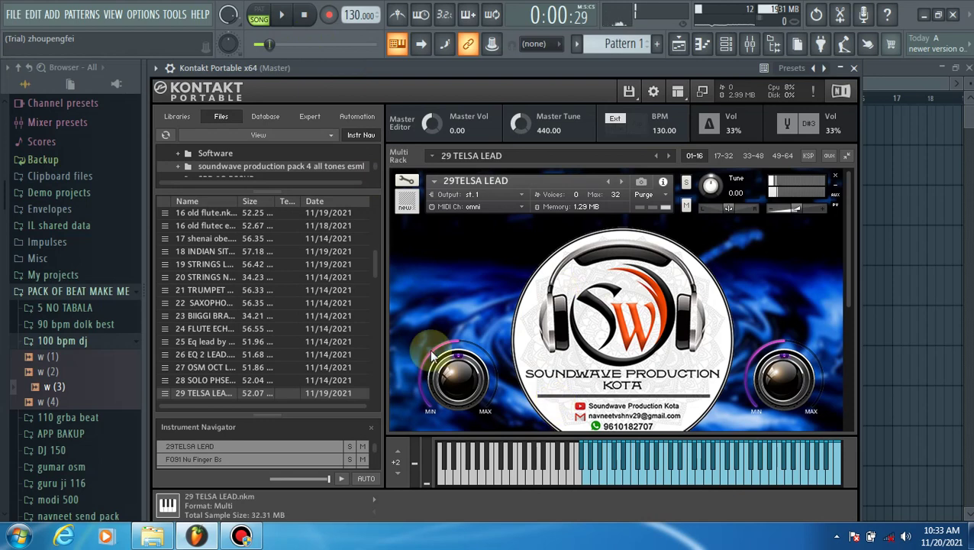
# Load the 30 WASEER LEAD multi and audition it alone by playing a melody, without the loop.
pyautogui.scroll(-4, 224, 386)
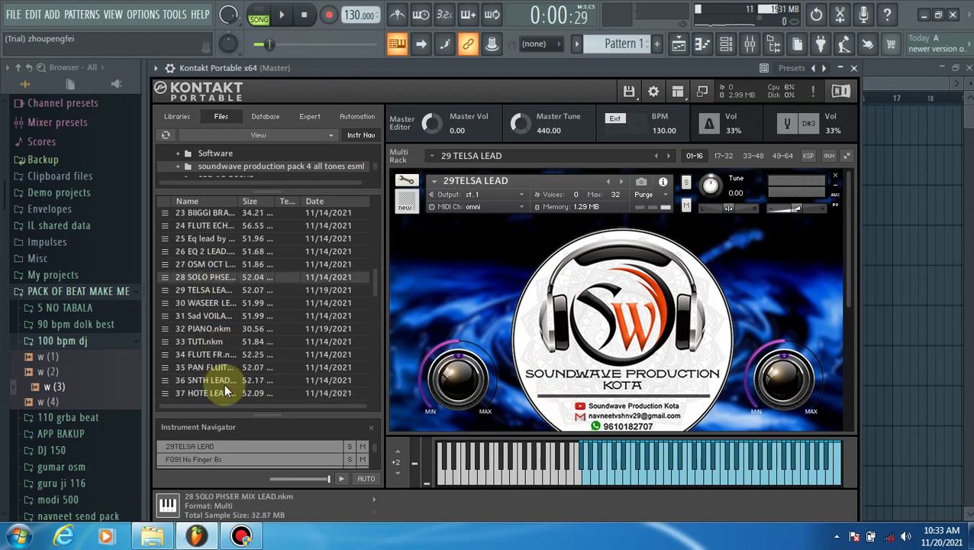
pyautogui.click(227, 293)
pyautogui.doubleClick(227, 293)
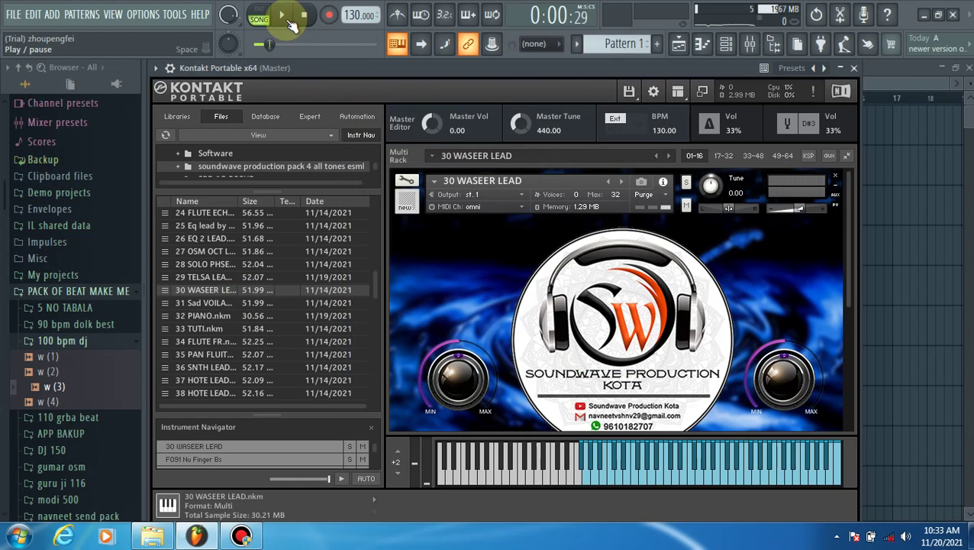
pyautogui.press('j')
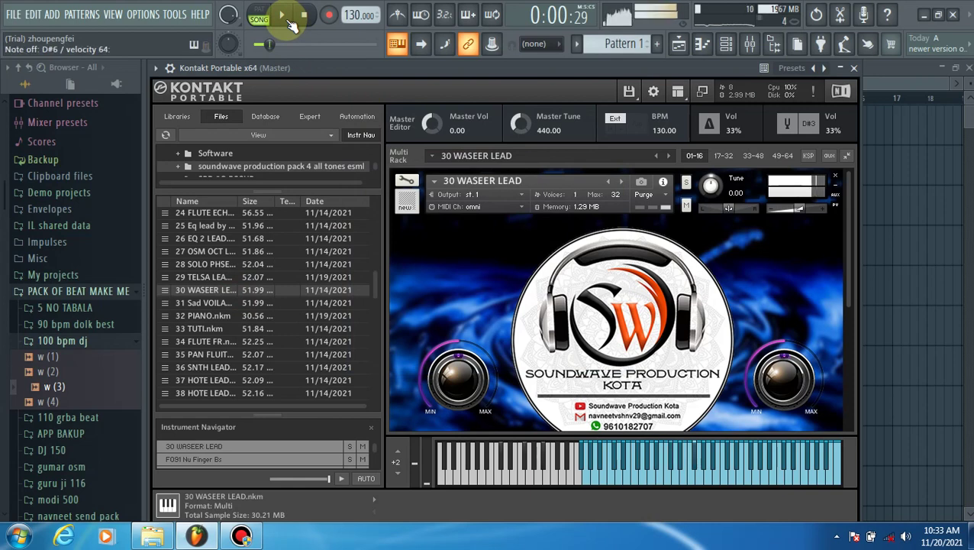
pyautogui.press('3')
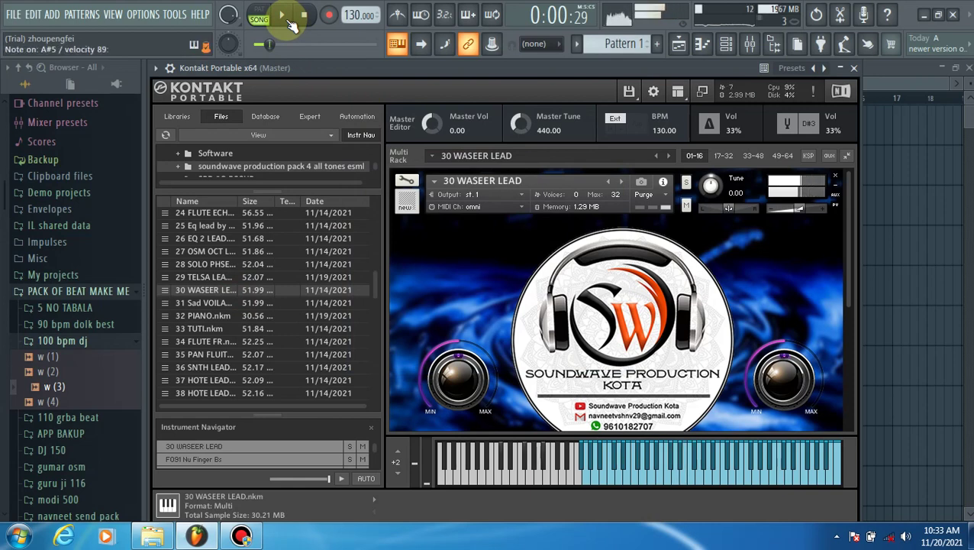
pyautogui.press('j')
pyautogui.press('h')
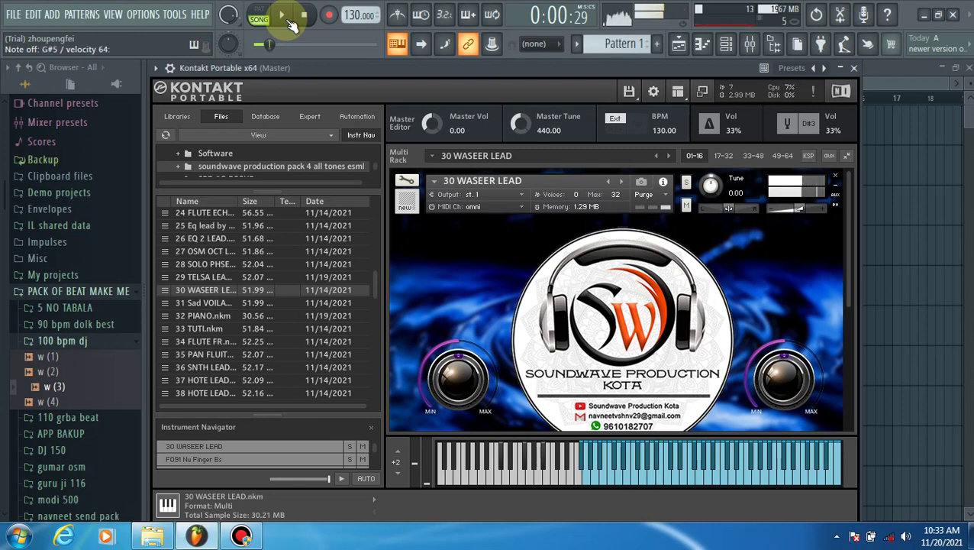
pyautogui.press('j')
pyautogui.press('j')
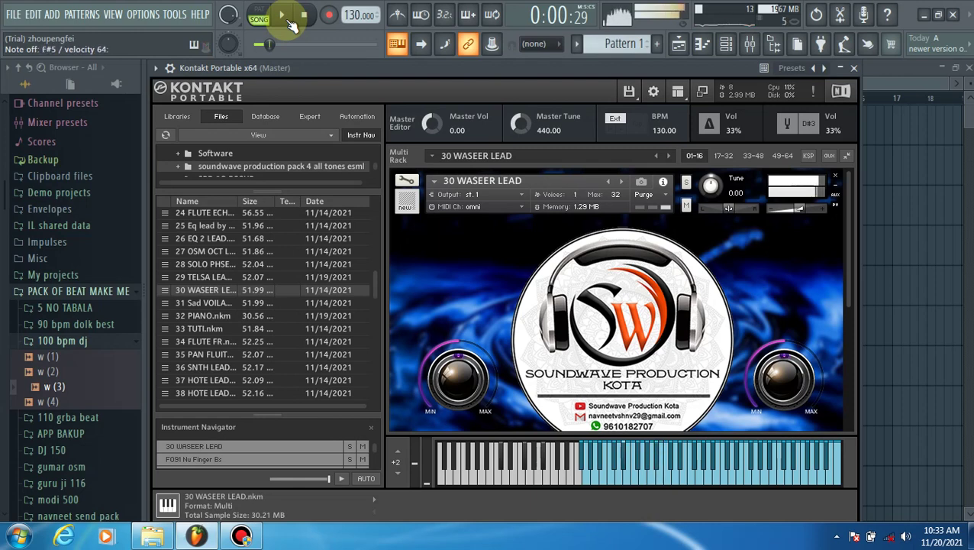
pyautogui.press('y')
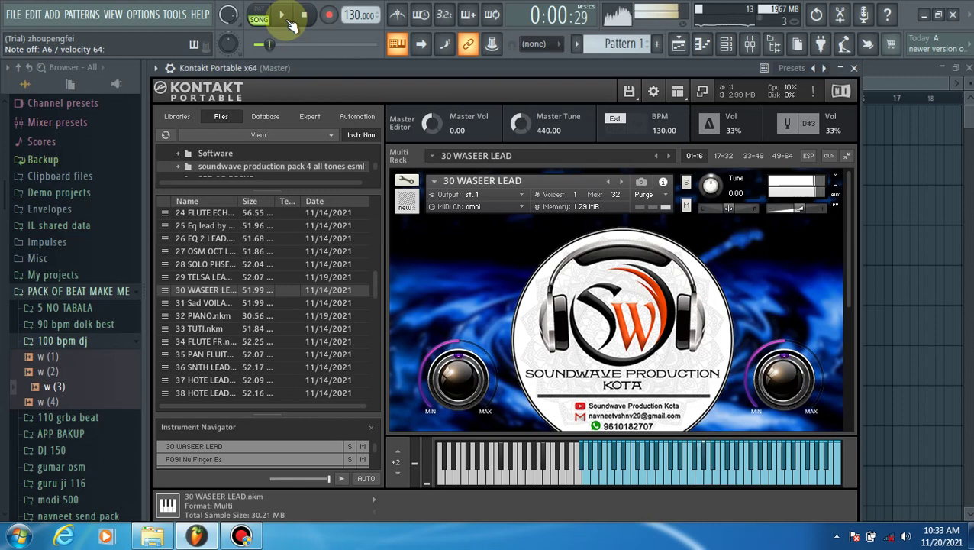
pyautogui.press('5')
pyautogui.press('6')
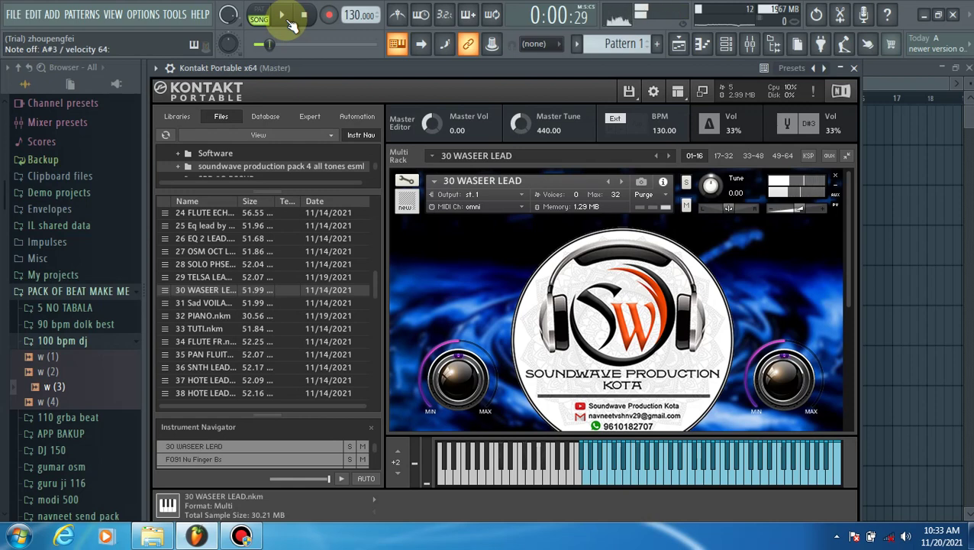
# Audition 30 WASEER LEAD over the w (3) drum loop and pause playback.
pyautogui.moveTo(802, 207); pyautogui.dragTo(797, 210)
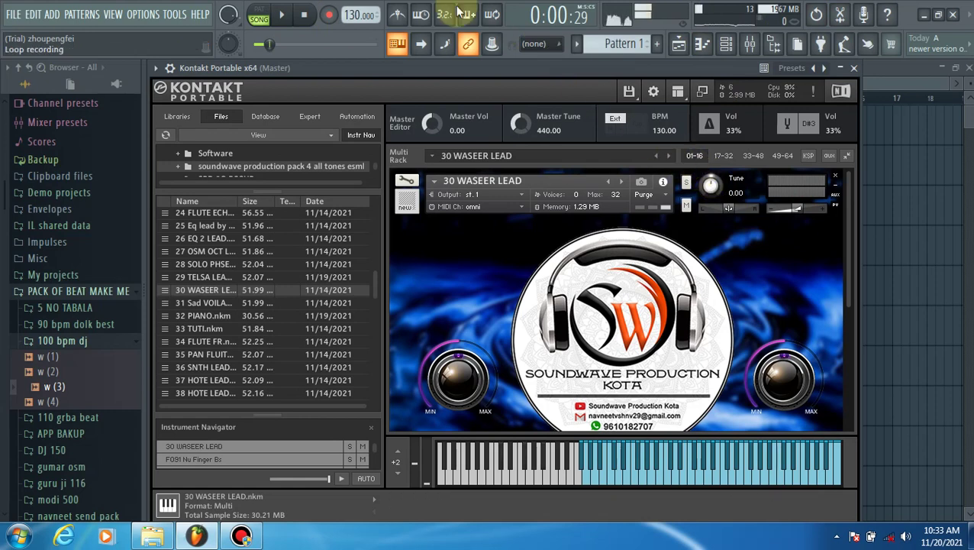
pyautogui.click(281, 15)
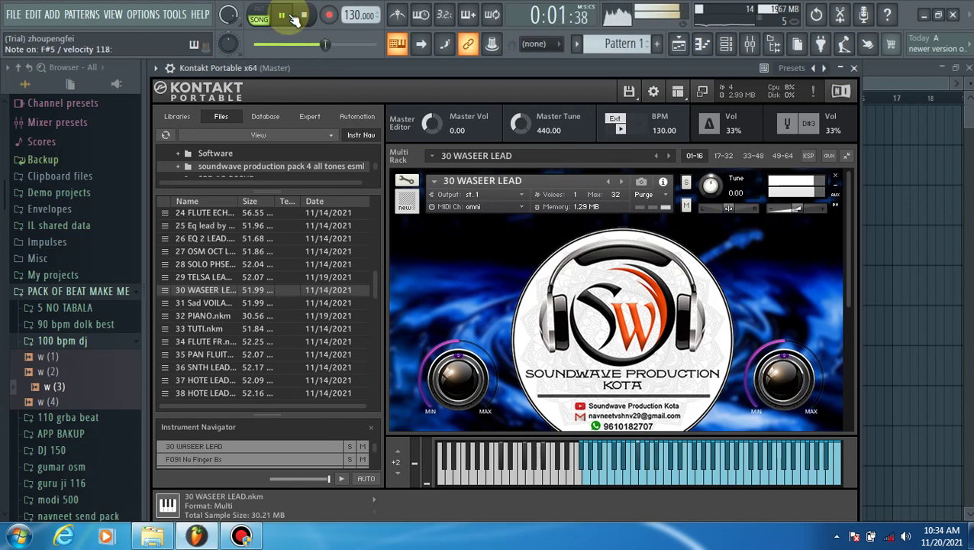
pyautogui.click(281, 15)
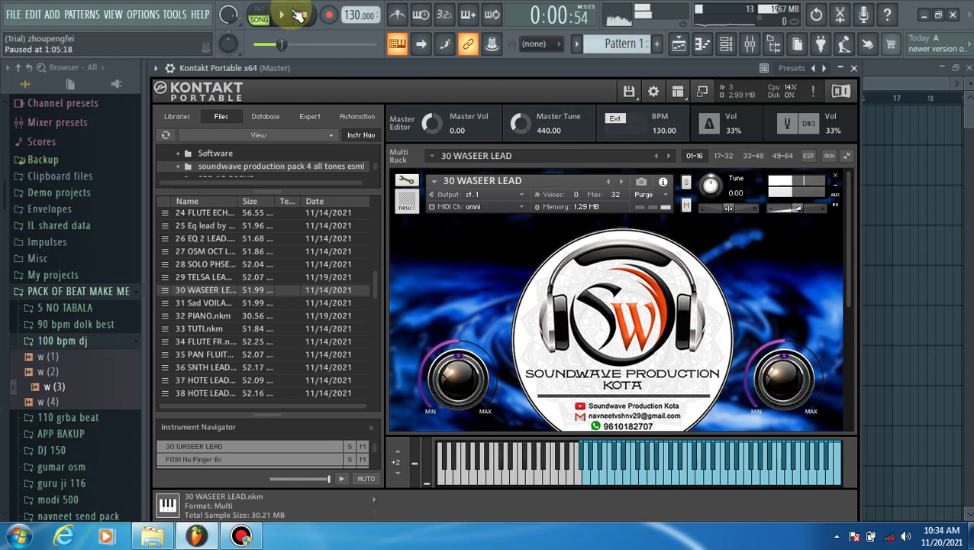
# Load and audition the 31 Sad VOILAN, 32 PIANO and 33 TUTI multis in turn, without the loop.
pyautogui.doubleClick(195, 304)
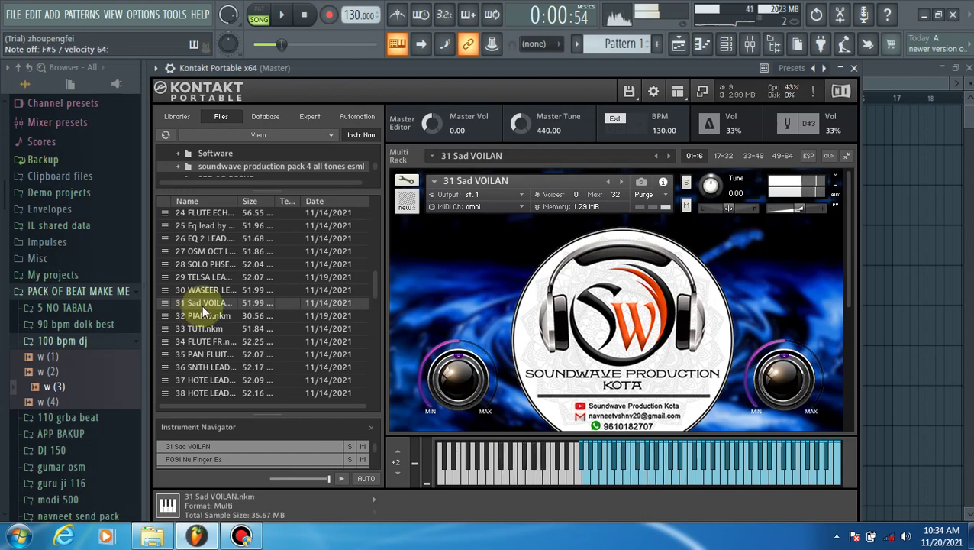
pyautogui.doubleClick(204, 316)
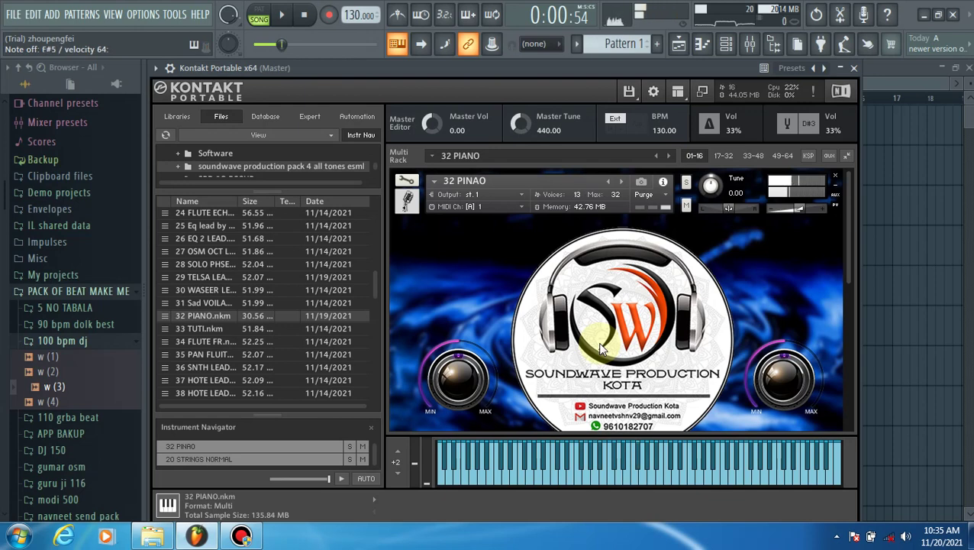
pyautogui.doubleClick(211, 329)
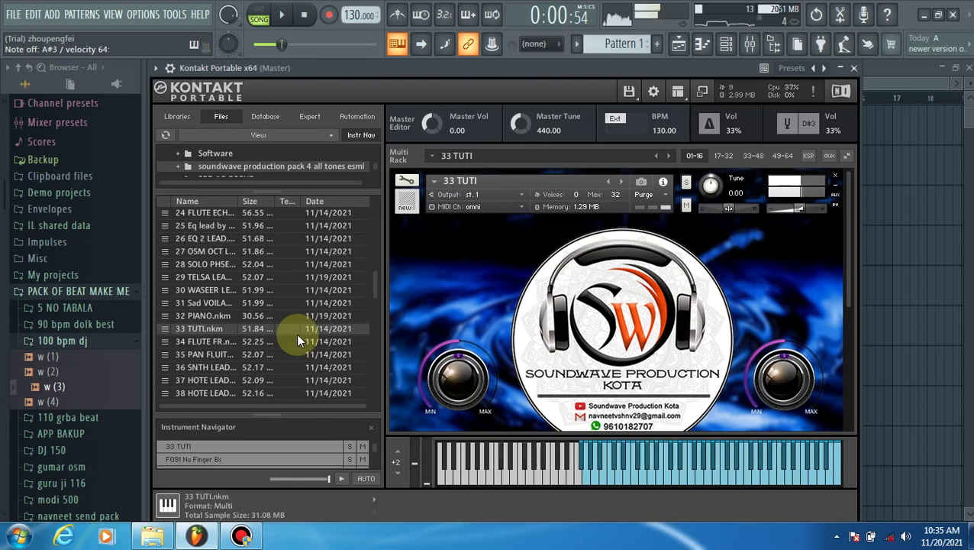
# Audition 33 TUTI over the w (3) drum loop, pause playback, and play it alone.
pyautogui.click(282, 16)
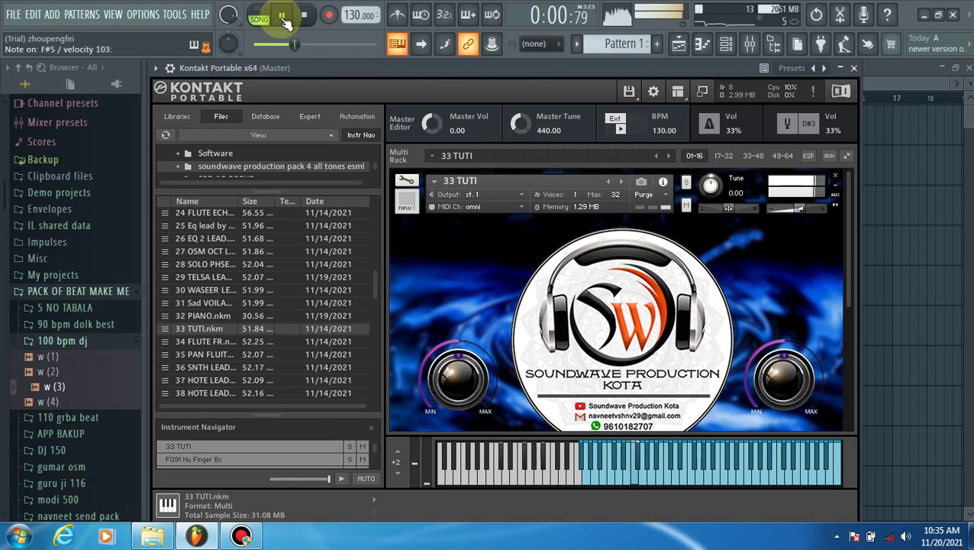
pyautogui.click(282, 17)
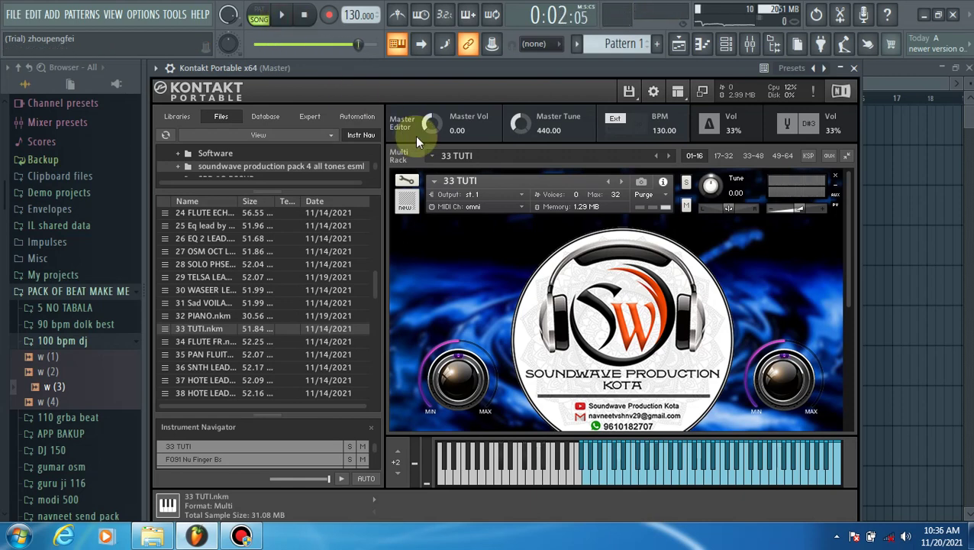
pyautogui.press('j')
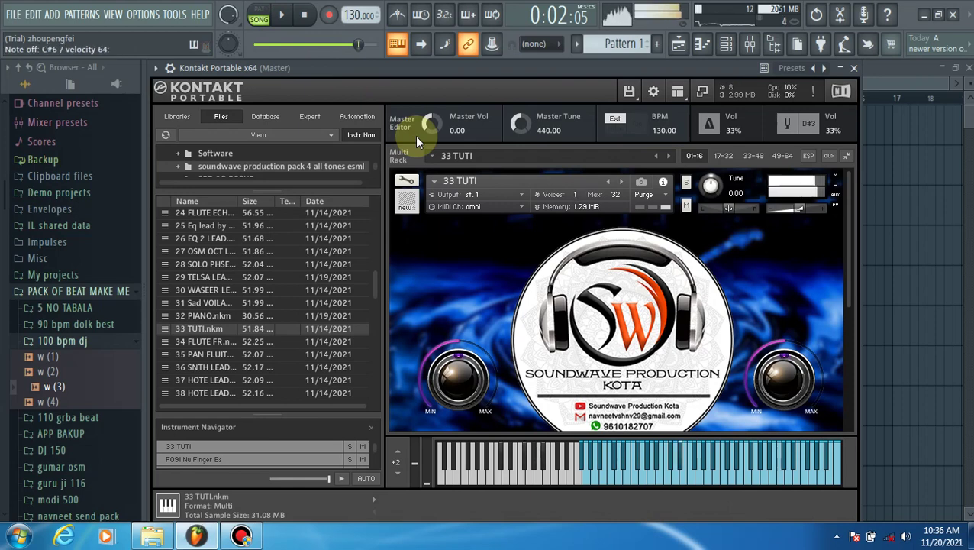
pyautogui.press('j')
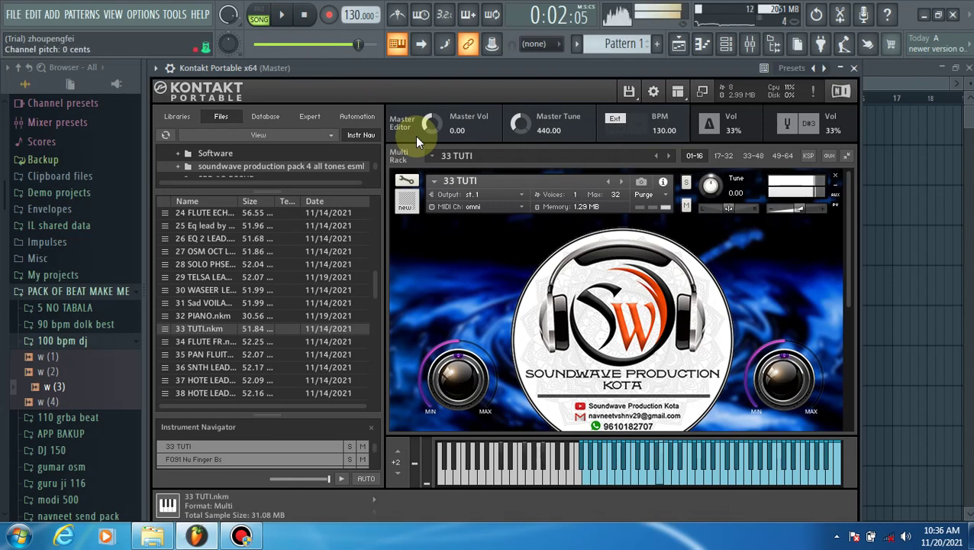
pyautogui.press('e')
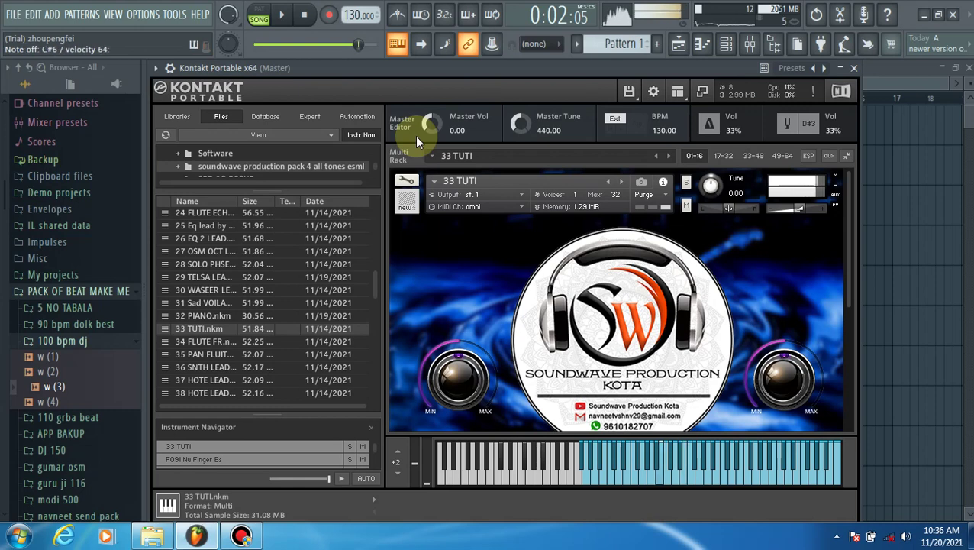
pyautogui.press('j')
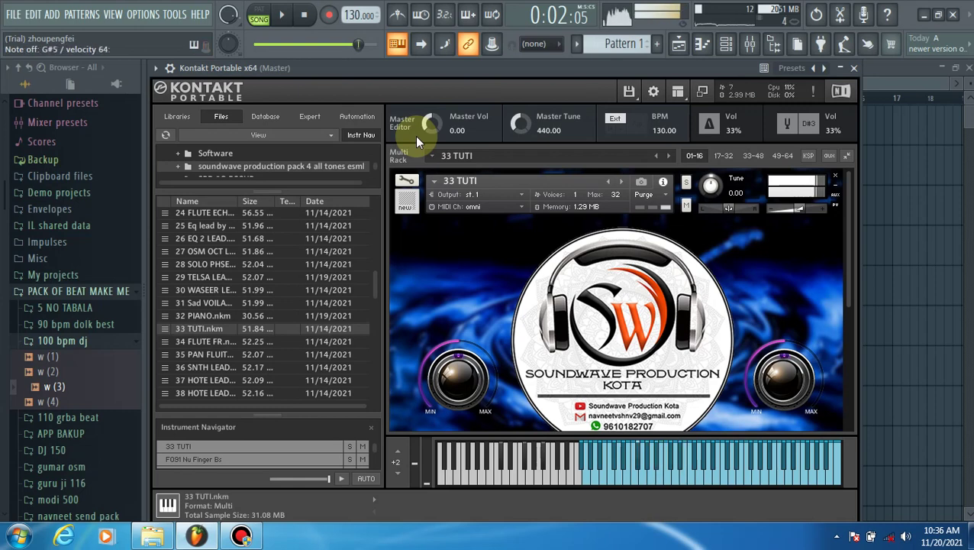
pyautogui.press('5')
pyautogui.press('j')
pyautogui.press('j')
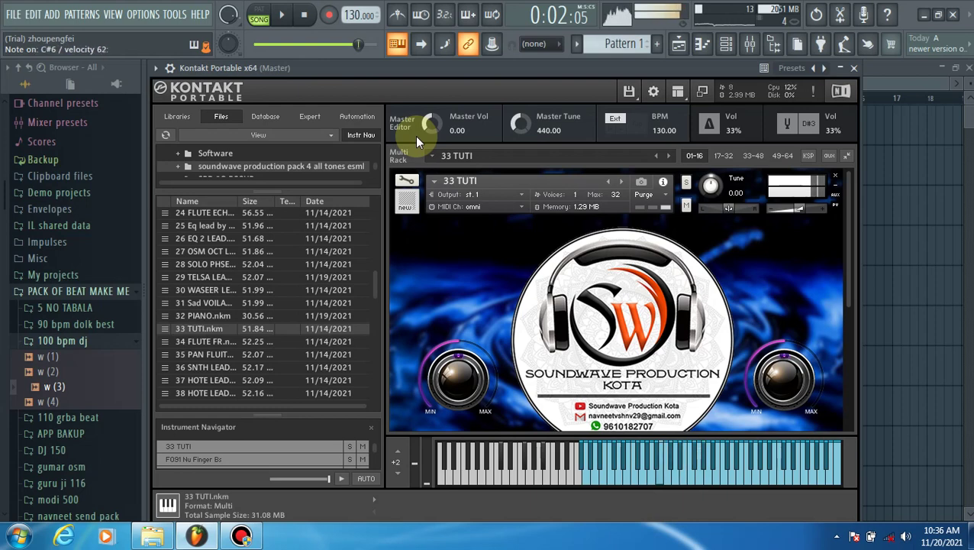
pyautogui.press('h')
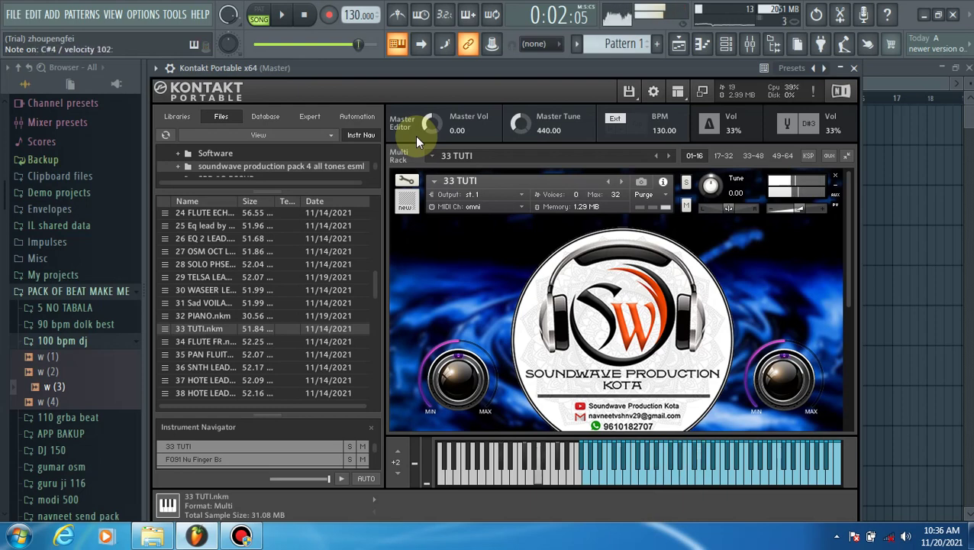
pyautogui.press('h')
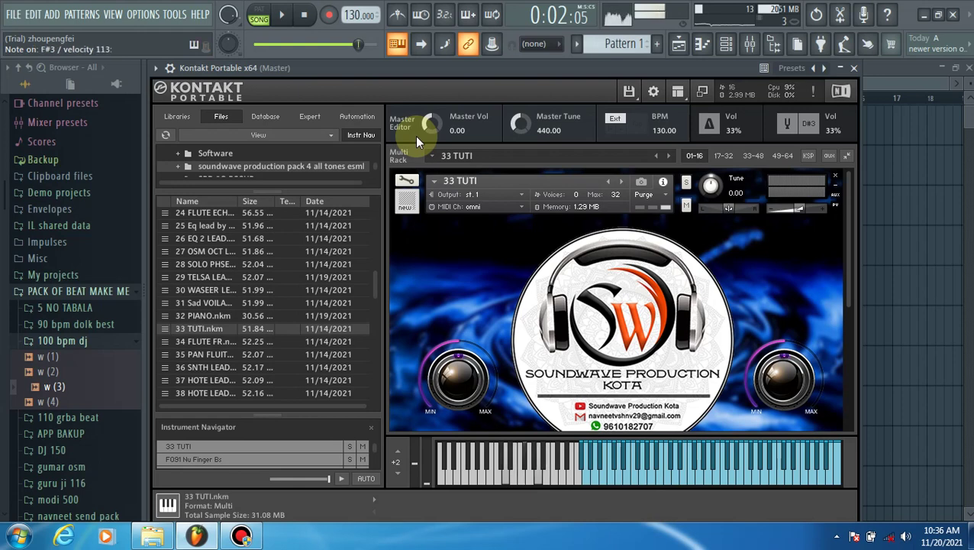
pyautogui.press('j')
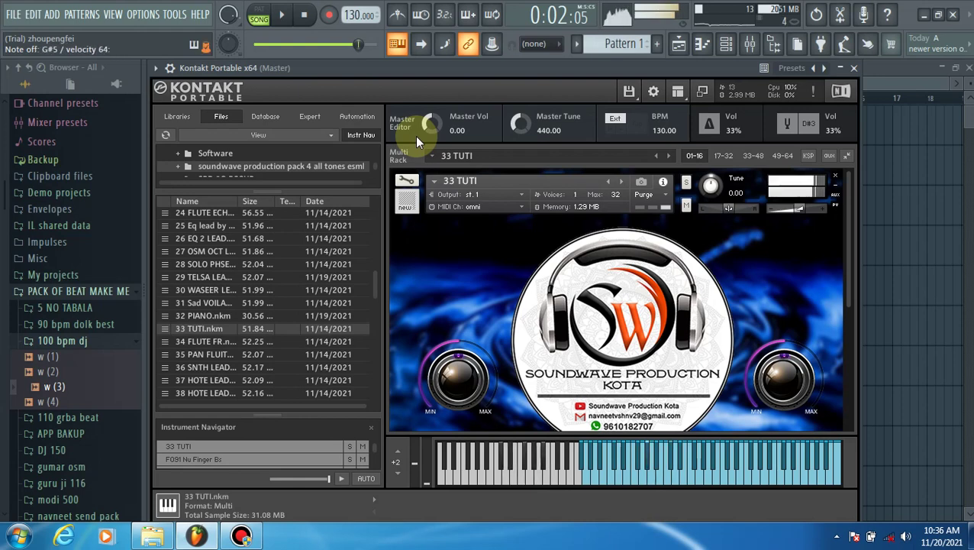
pyautogui.press('h')
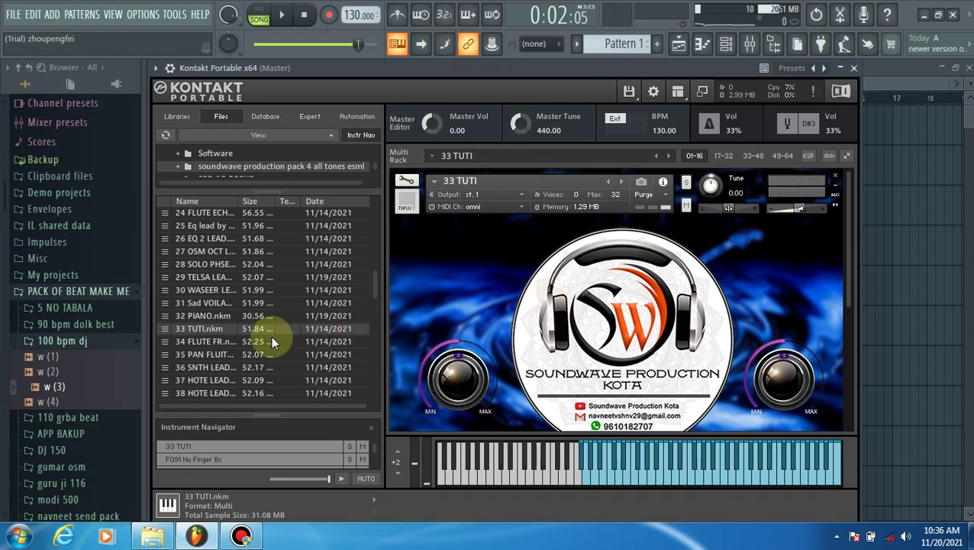
# Sound individual notes of 33 TUTI on Kontakt's virtual keyboard, from the low range up to the highest keys.
pyautogui.click(473, 475)
pyautogui.click(506, 477)
pyautogui.click(446, 481)
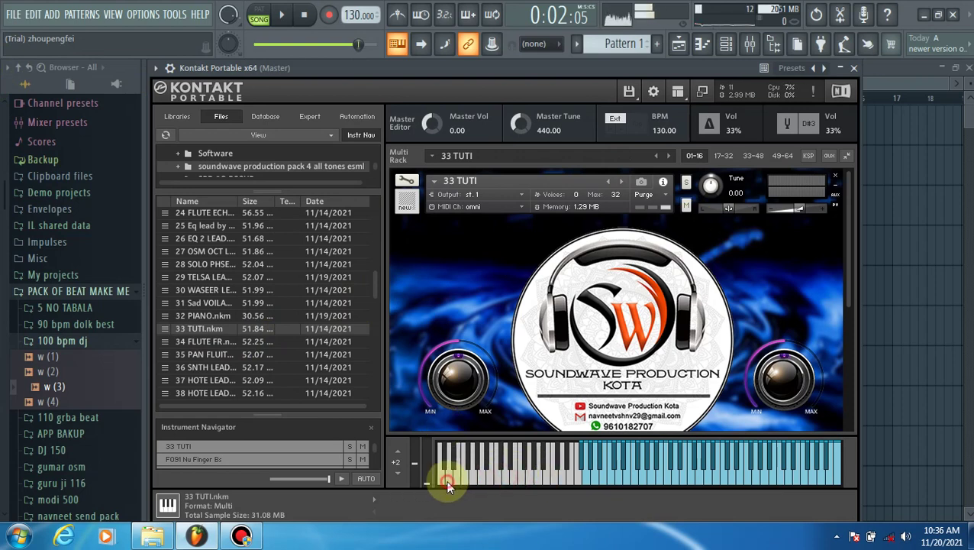
pyautogui.click(484, 481)
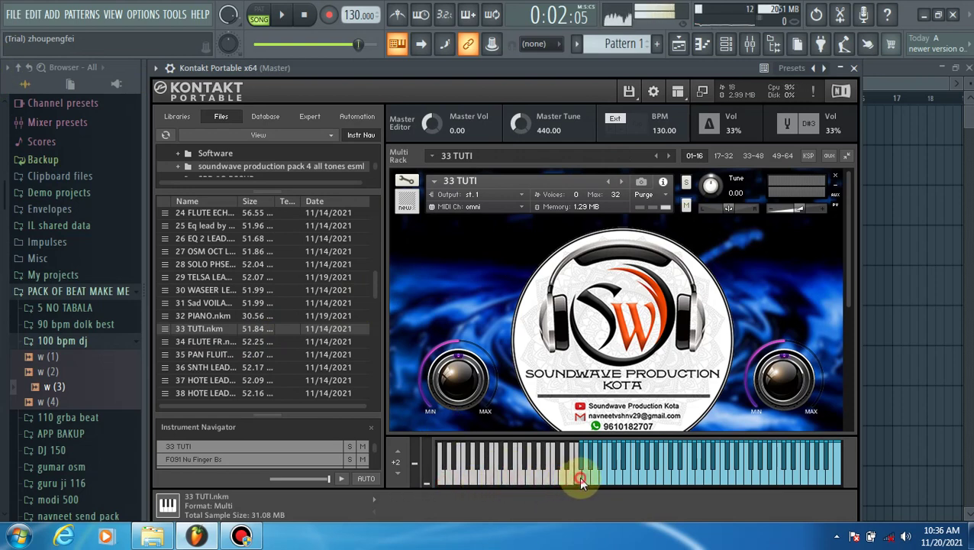
pyautogui.click(829, 486)
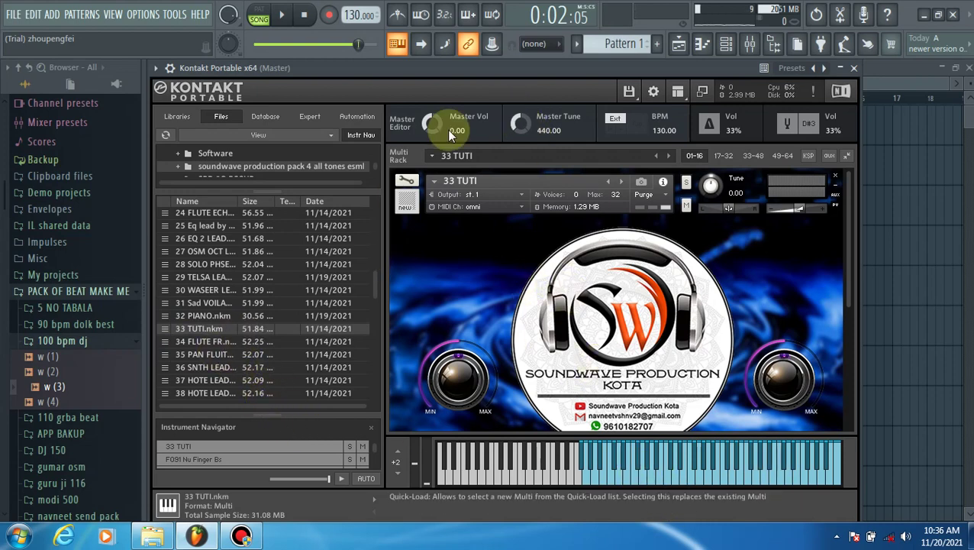
# Load the 34 FLUTE FR multi and audition it alone, without the loop.
pyautogui.doubleClick(183, 345)
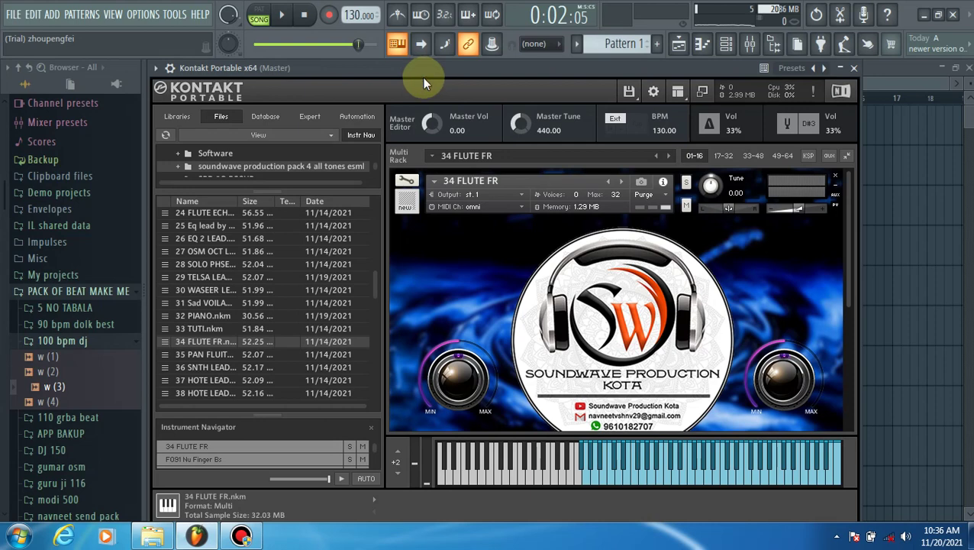
pyautogui.press('q')
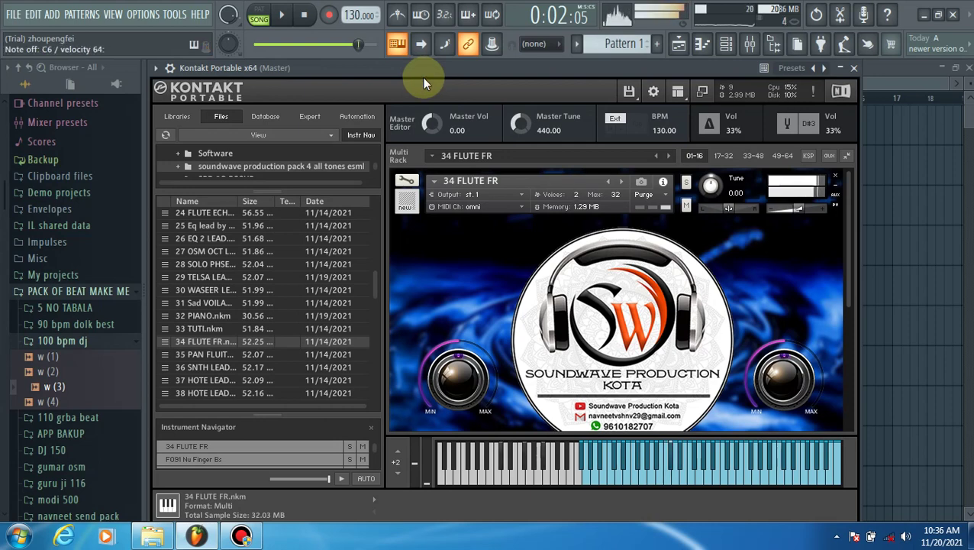
pyautogui.press('6')
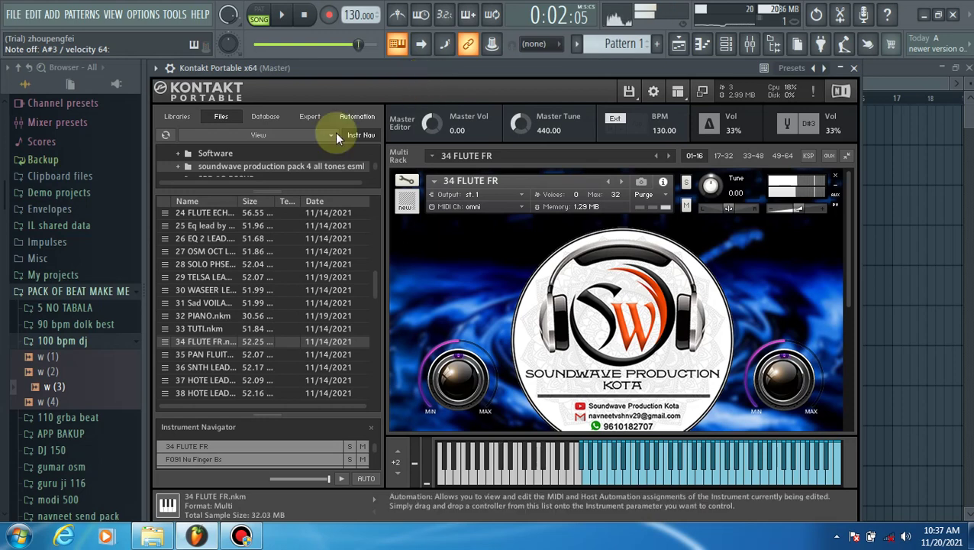
# Load and audition the 35 PAN FLUITE EFFECT and 36 SNTH LEAD multis in turn, without the loop.
pyautogui.click(195, 356)
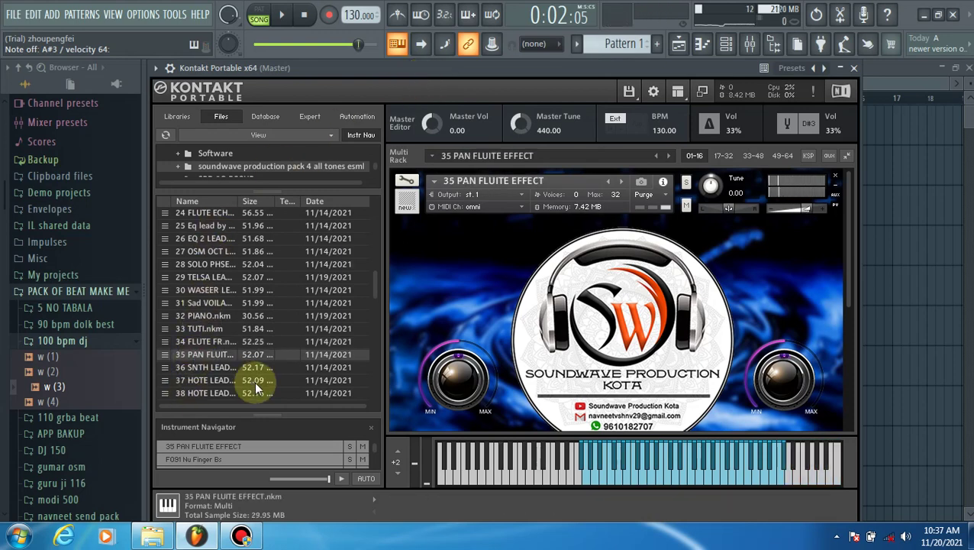
pyautogui.scroll(-1, 205, 360)
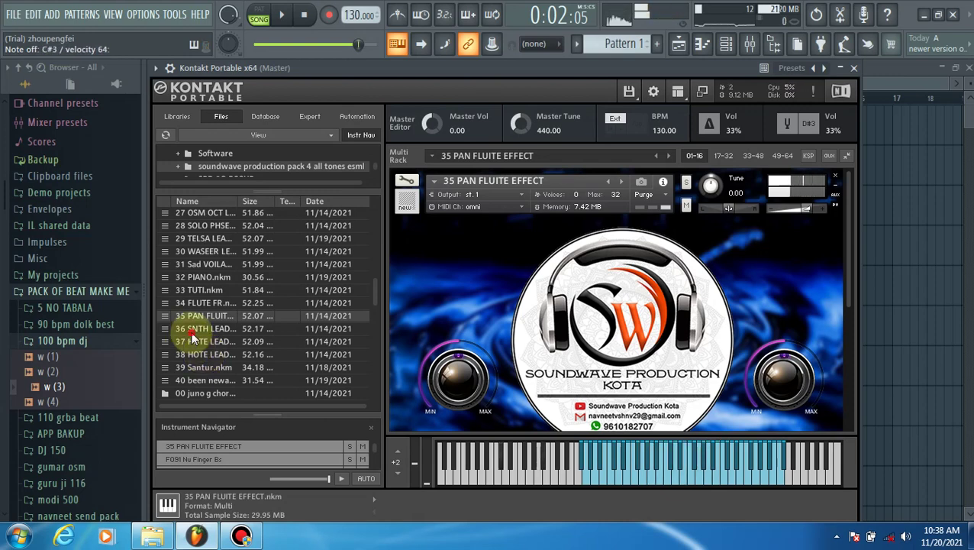
pyautogui.click(192, 331)
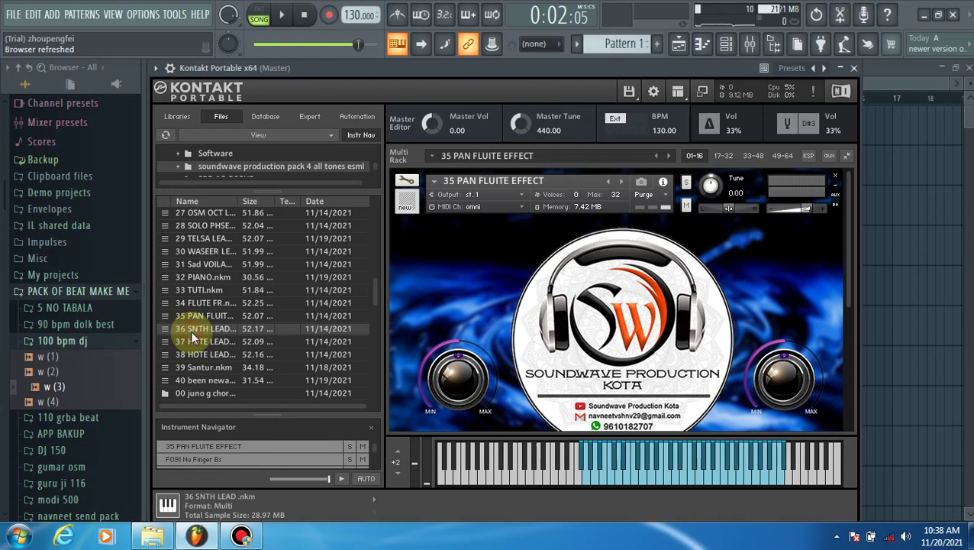
pyautogui.doubleClick(192, 333)
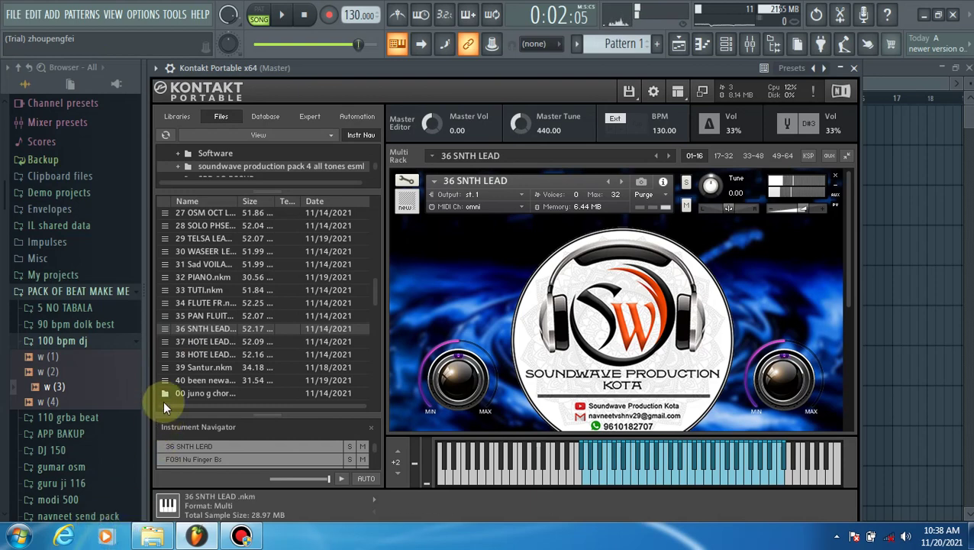
# Load the 37 HOTE LEAD multi and audition it alone with a melody, without the drum loop.
pyautogui.doubleClick(196, 341)
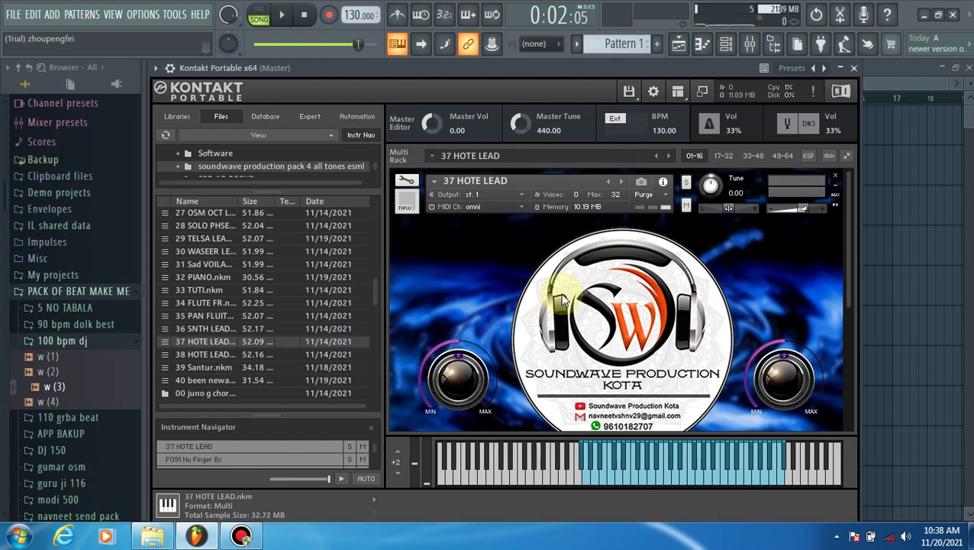
pyautogui.press('h')
pyautogui.press('h')
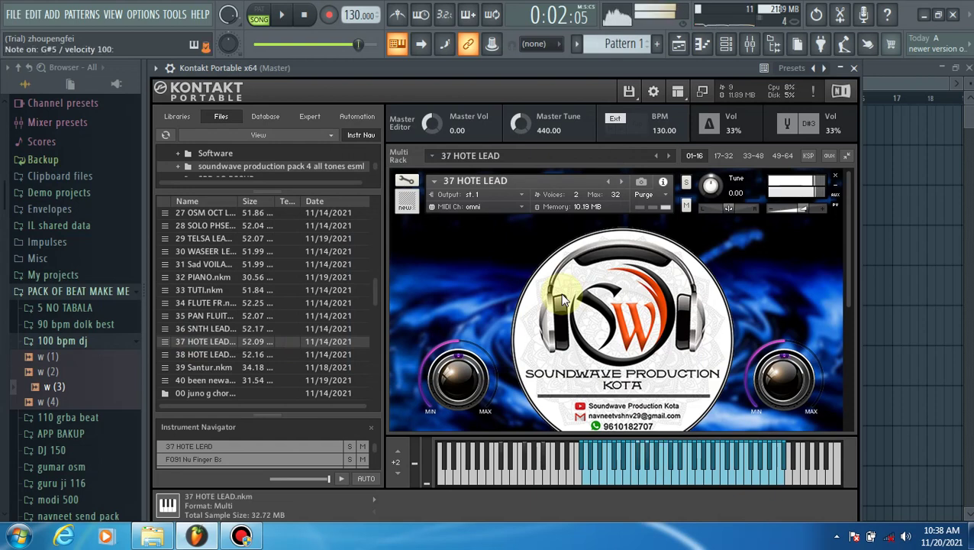
pyautogui.press('h')
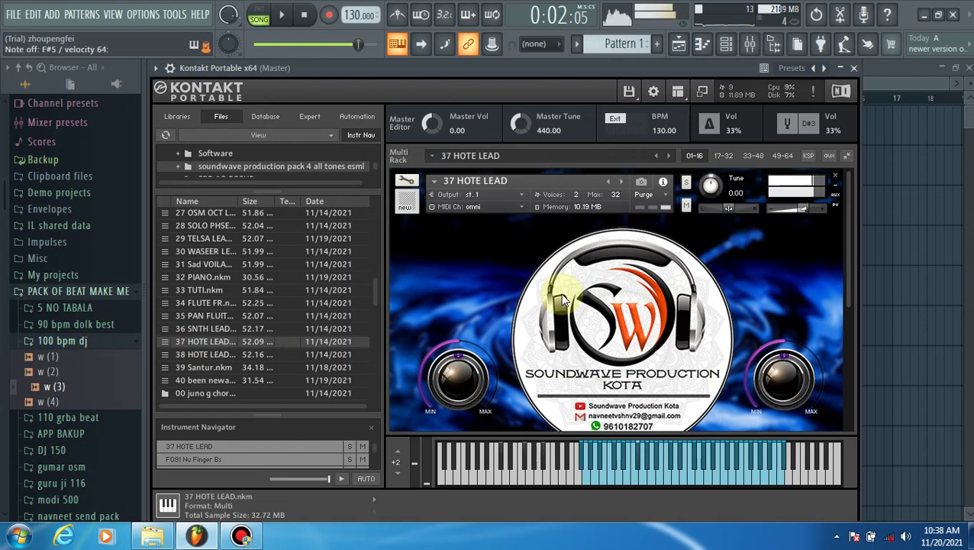
pyautogui.press('c')
pyautogui.press('m')
pyautogui.press('m')
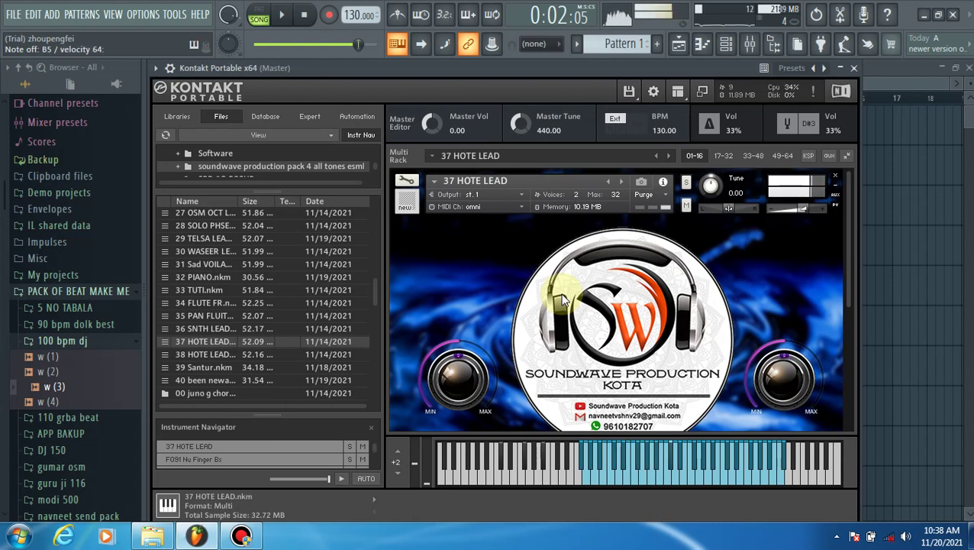
pyautogui.press('m')
pyautogui.press('h')
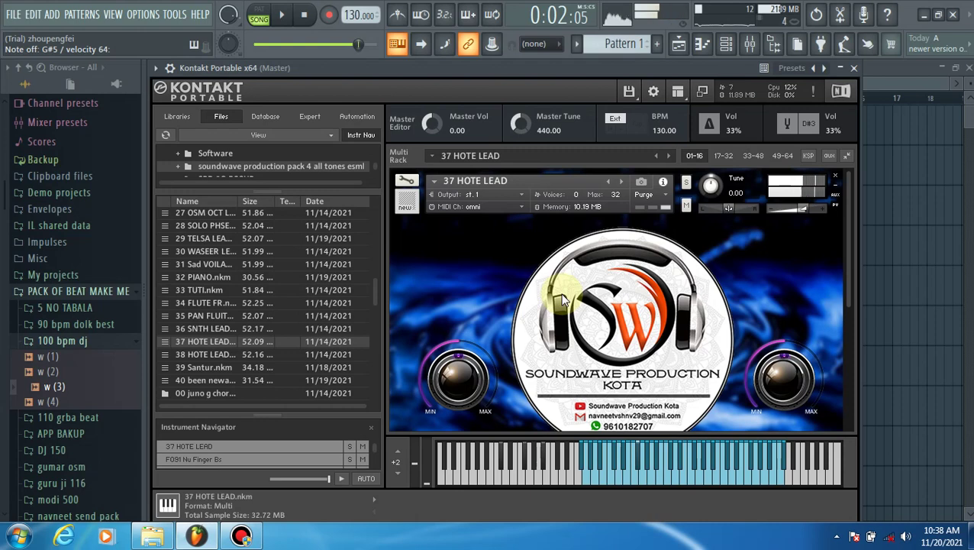
pyautogui.press('l')
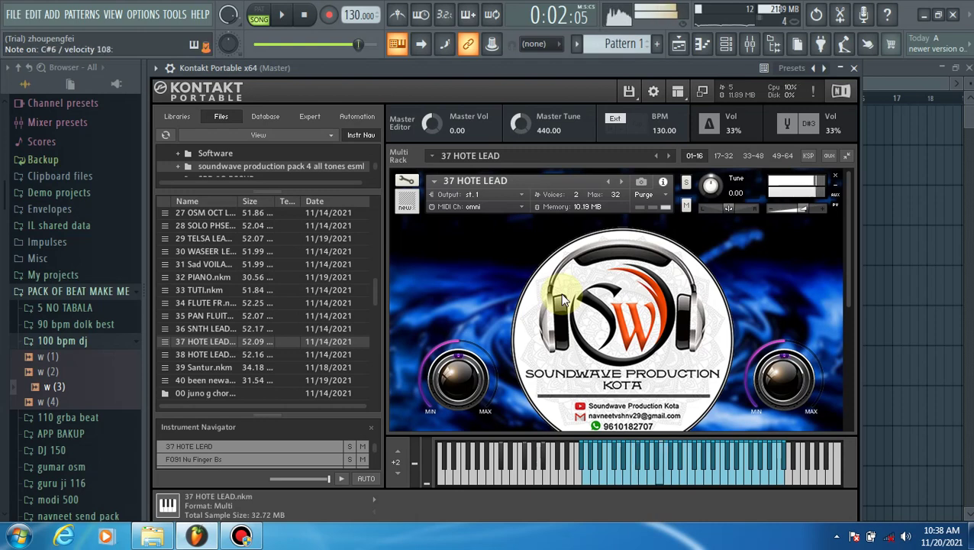
pyautogui.press('h')
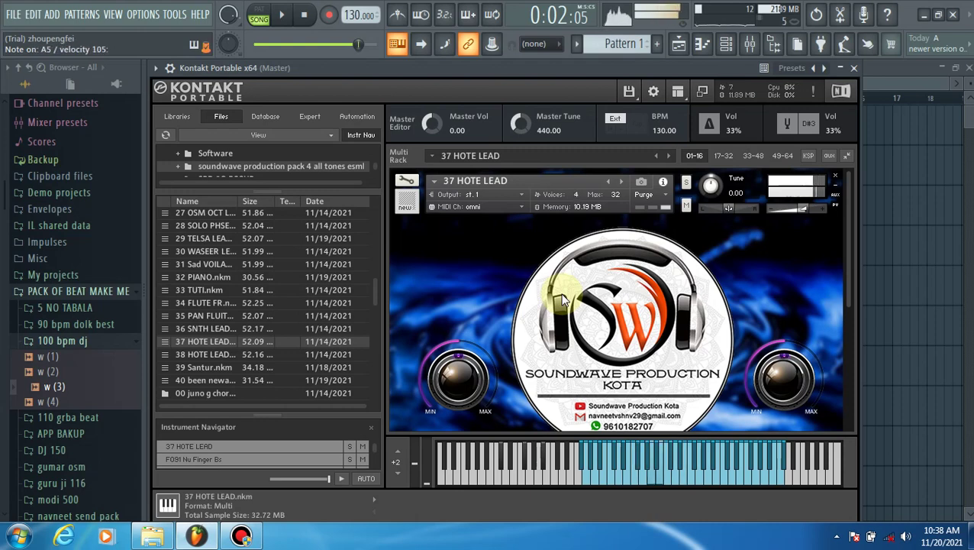
pyautogui.press('l')
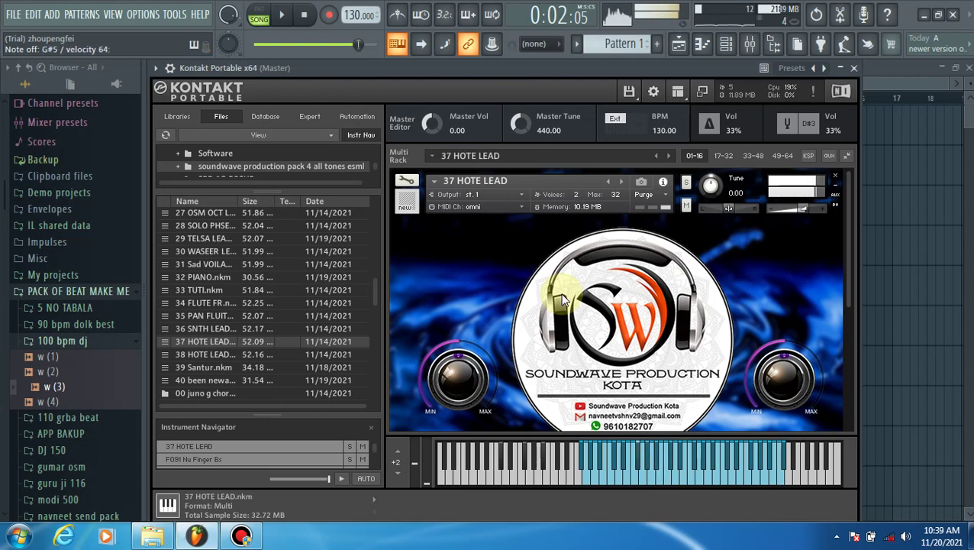
pyautogui.press('v')
pyautogui.press('n')
pyautogui.press('.')
pyautogui.press('.')
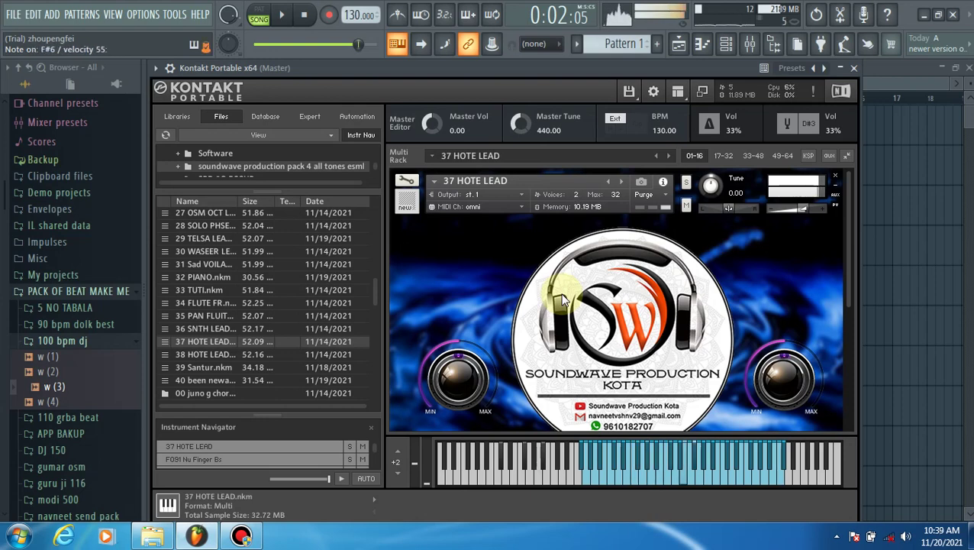
pyautogui.press('r')
pyautogui.press('.')
pyautogui.press('x')
pyautogui.press('c')
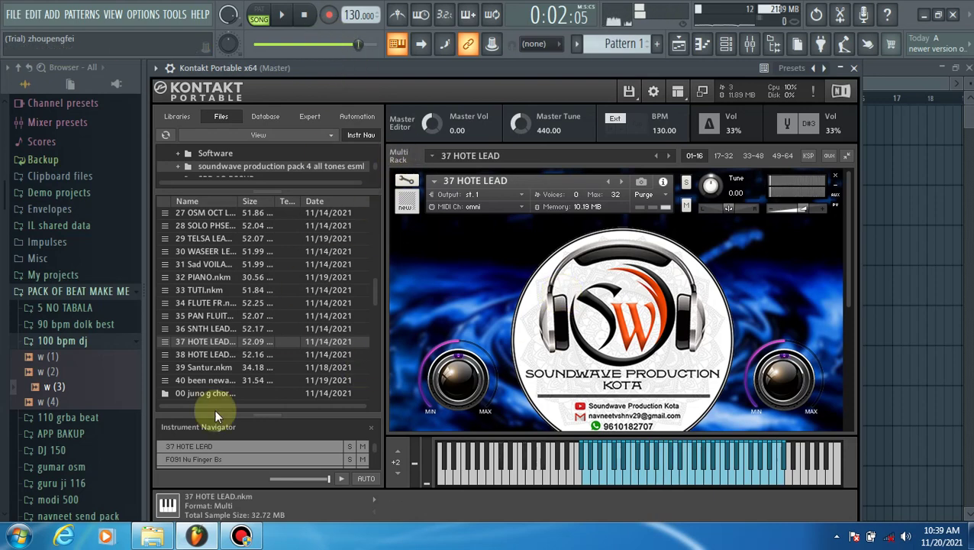
# Load the 38 HOTE LEAD 2 multi and audition it alone, without the drum loop.
pyautogui.doubleClick(183, 356)
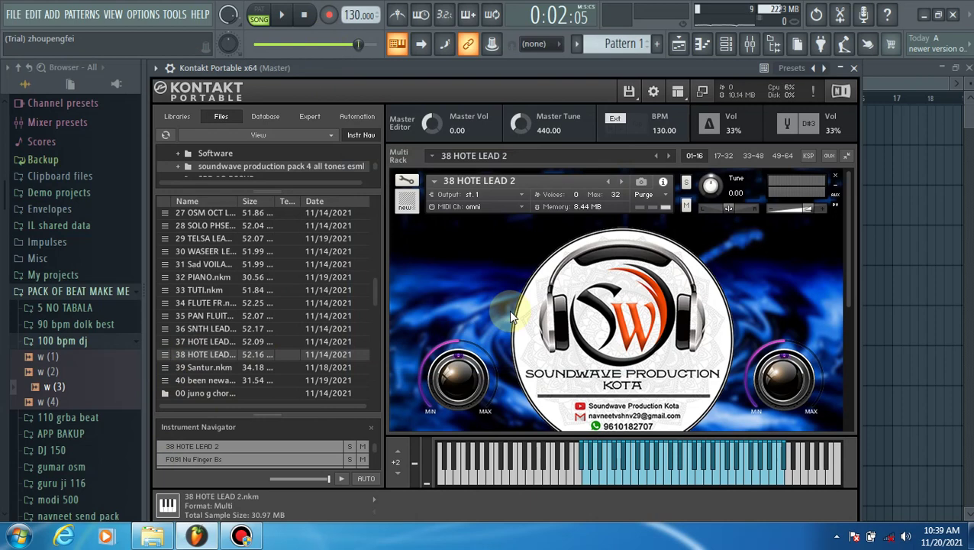
pyautogui.press('i')
pyautogui.press('r')
pyautogui.press('m')
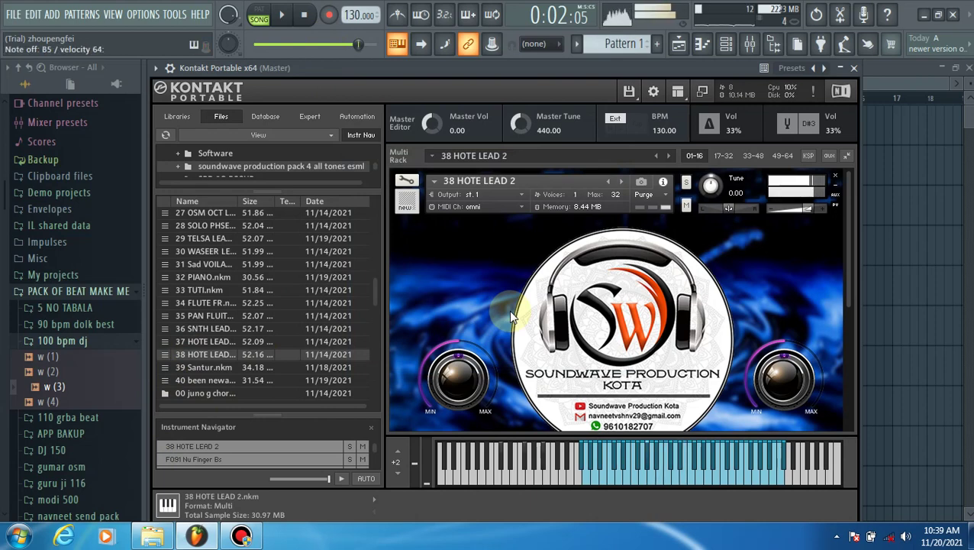
pyautogui.press('g')
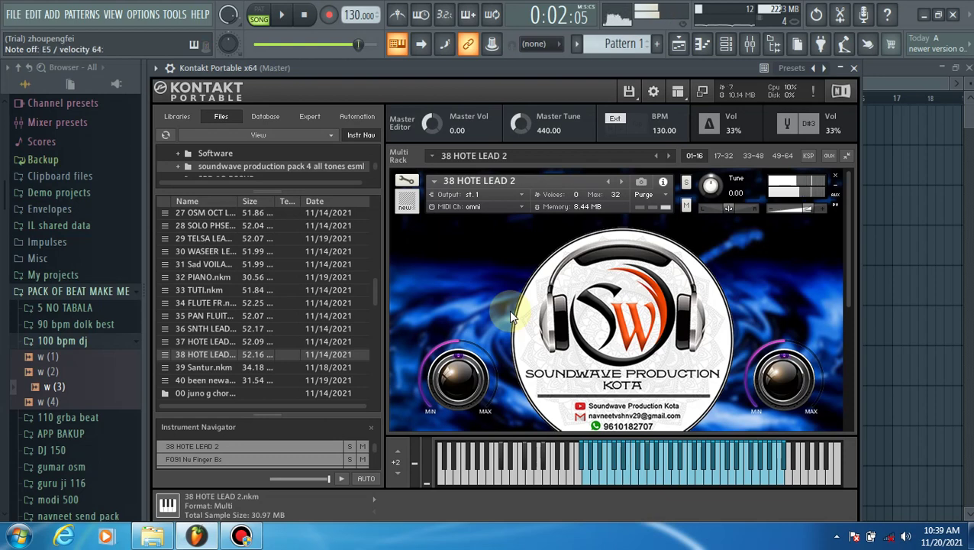
pyautogui.press('g')
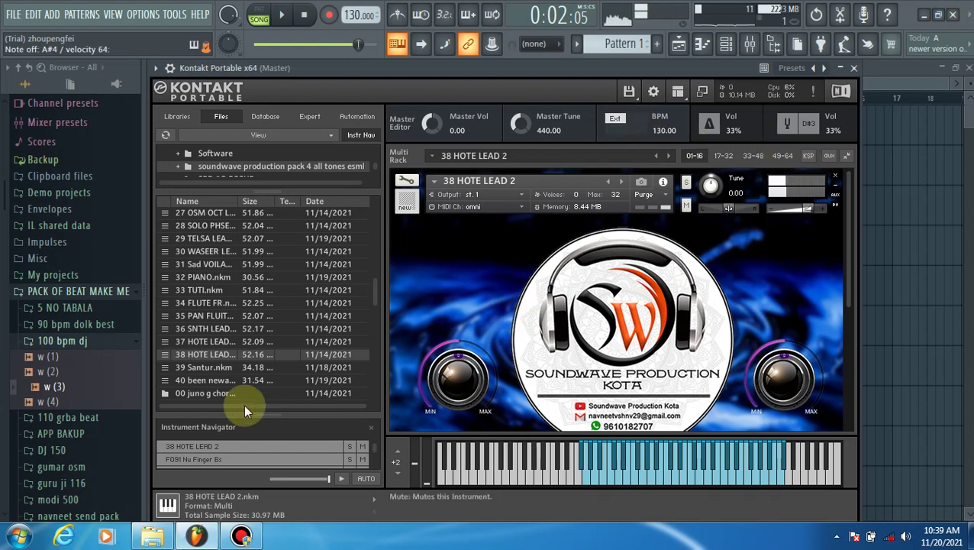
# Load and audition the 39 Santur and 40 been newa multis in turn, without the drum loop.
pyautogui.click(218, 368)
pyautogui.doubleClick(221, 377)
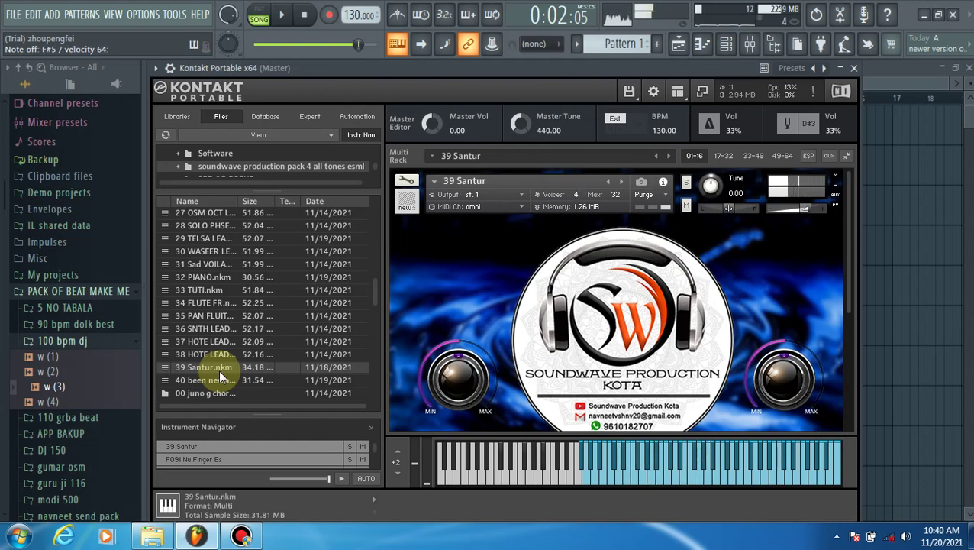
pyautogui.doubleClick(220, 377)
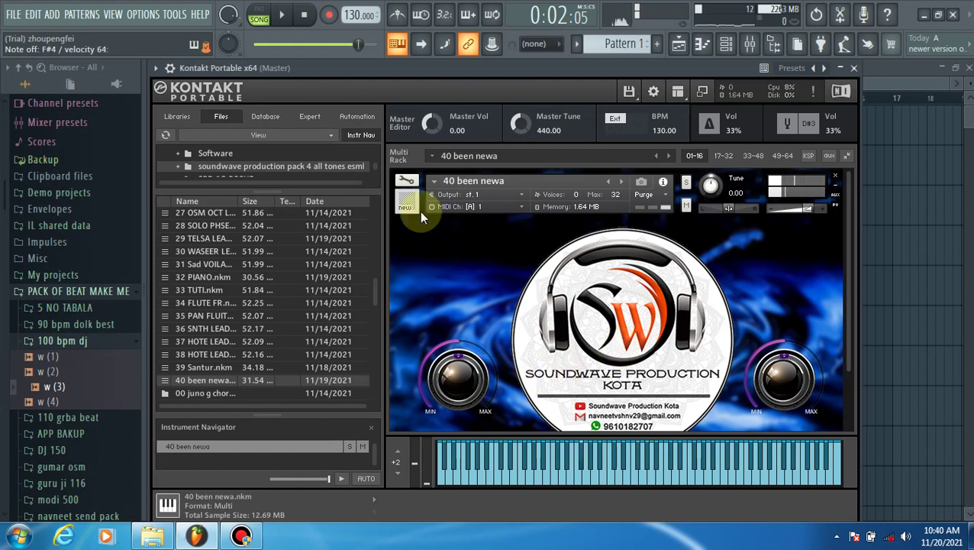
# Inspect the groups of 40 been newa in its instrument editor, close the editor, and audition the multi over the song's drum loop.
pyautogui.click(407, 183)
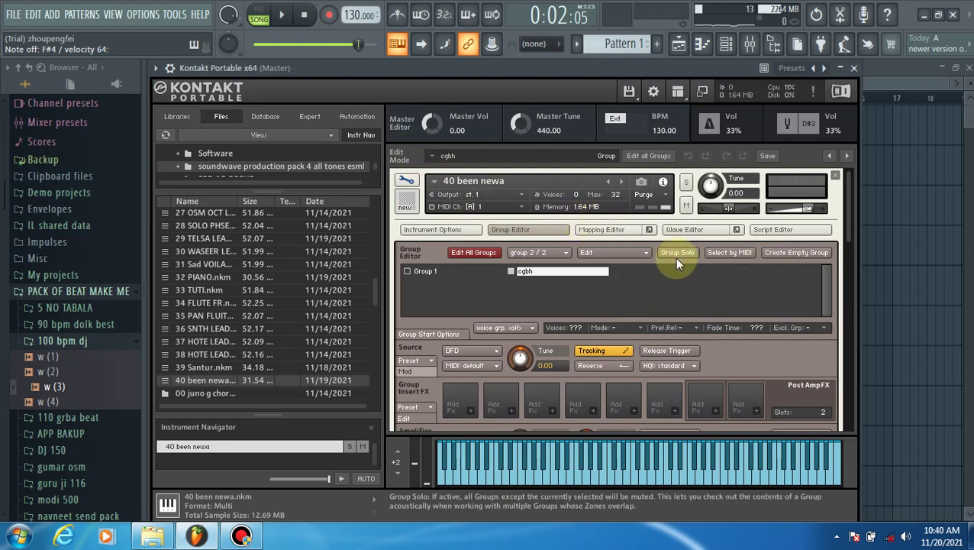
pyautogui.click(405, 182)
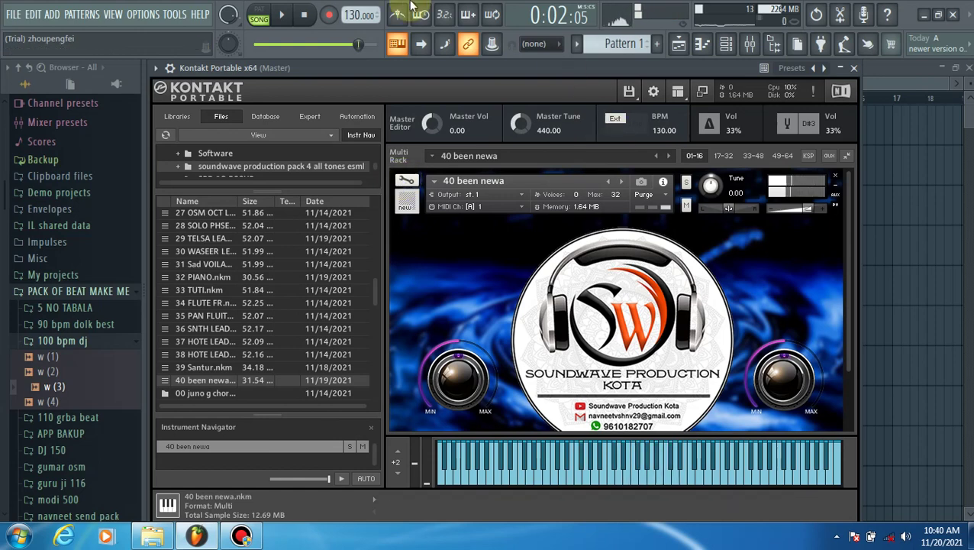
pyautogui.click(285, 16)
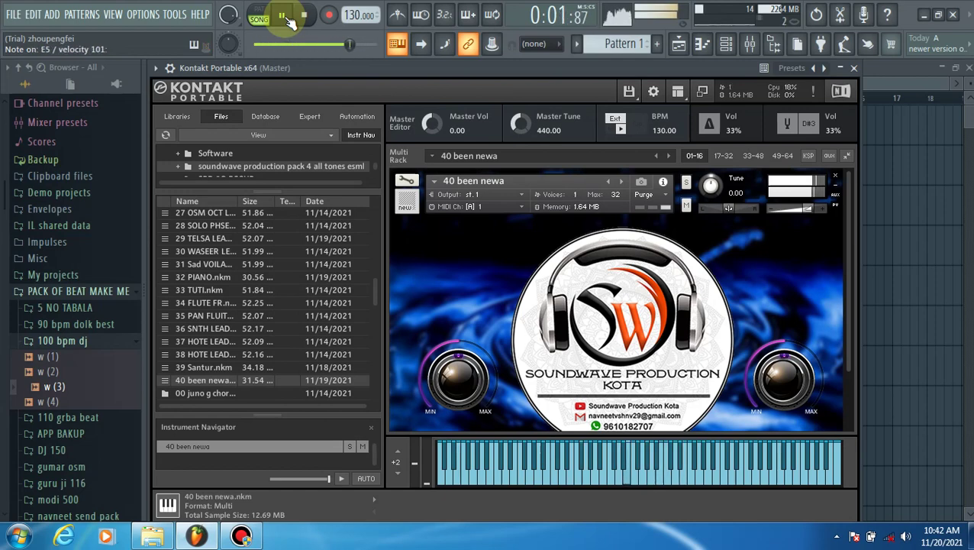
pyautogui.click(287, 17)
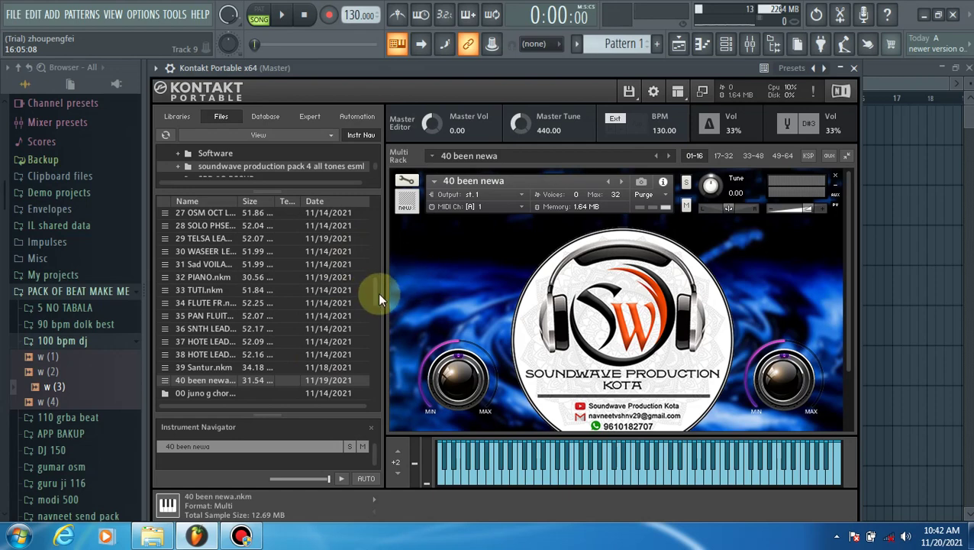
# Review the Soundwave Production pack 4 contents in Kontakt's file browser, from the first multi to the last sample folder.
pyautogui.scroll(10, 377, 292)
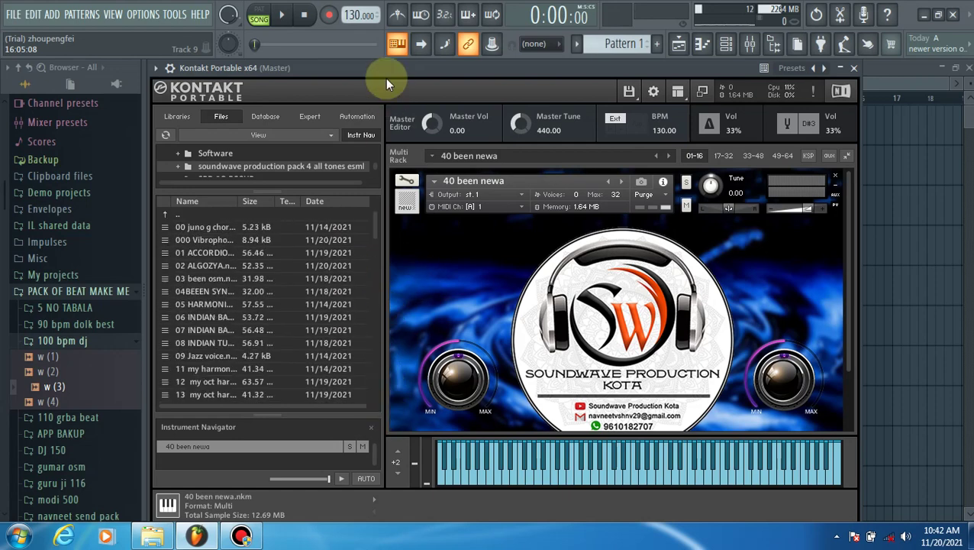
pyautogui.moveTo(401, 220); pyautogui.dragTo(379, 419)
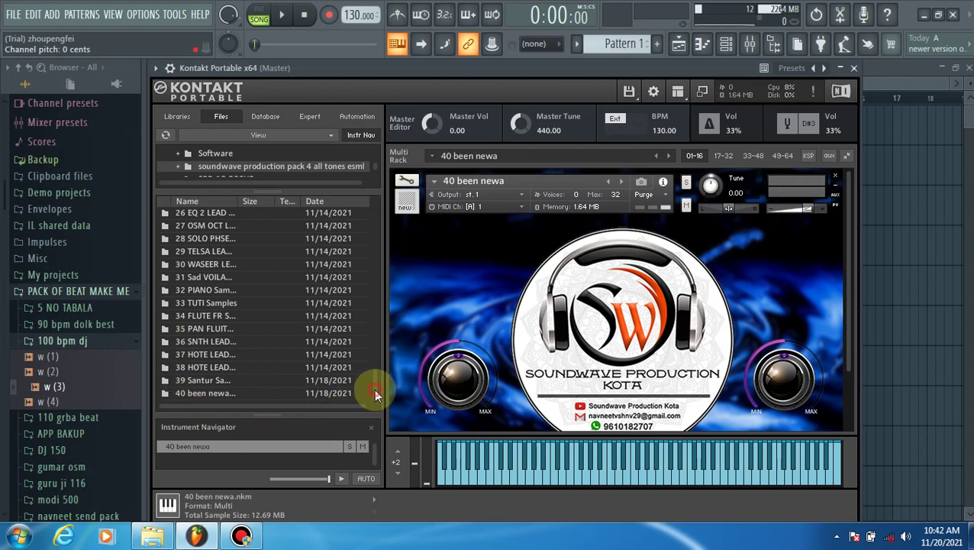
pyautogui.scroll(9, 367, 358)
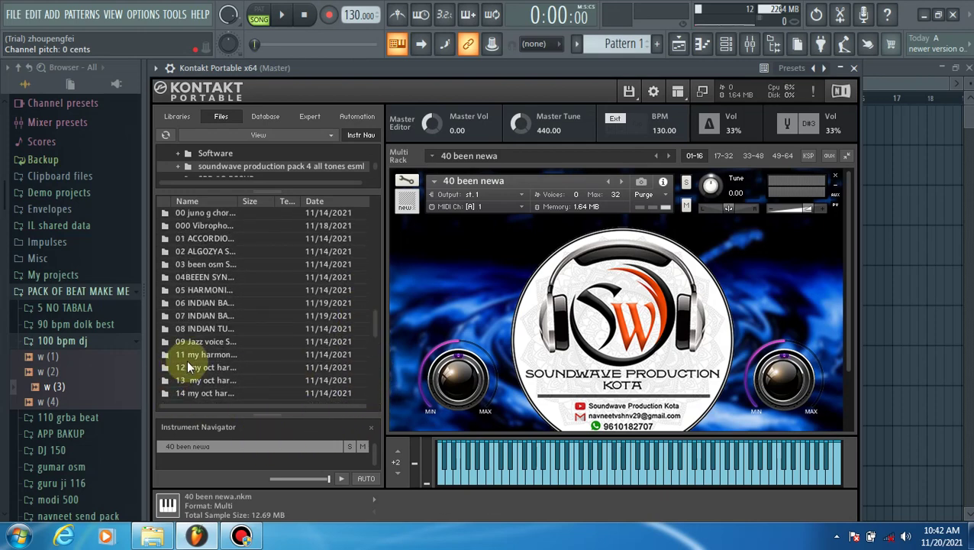
pyautogui.moveTo(375, 334); pyautogui.dragTo(363, 222)
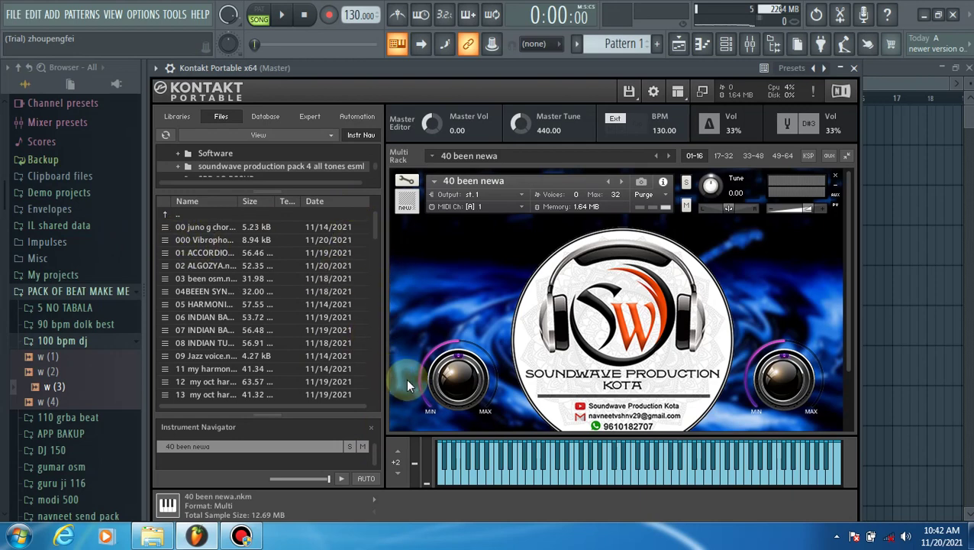
pyautogui.moveTo(374, 230); pyautogui.dragTo(389, 461)
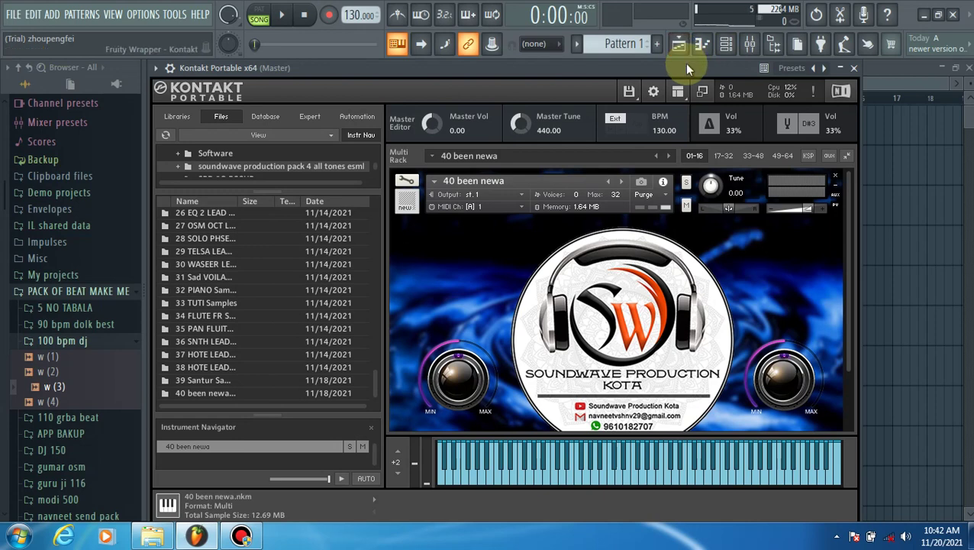
pyautogui.moveTo(686, 68)
pyautogui.mouseDown()
pyautogui.moveTo(698, 69)
pyautogui.moveTo(689, 72)
pyautogui.mouseUp()
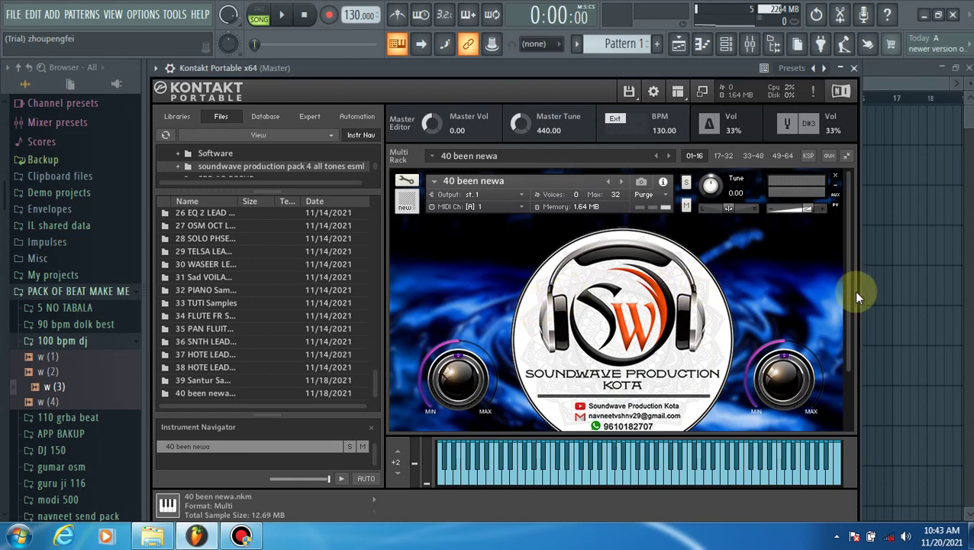
pyautogui.scroll(-2, 852, 334)
pyautogui.scroll(2, 855, 371)
pyautogui.scroll(-2, 847, 267)
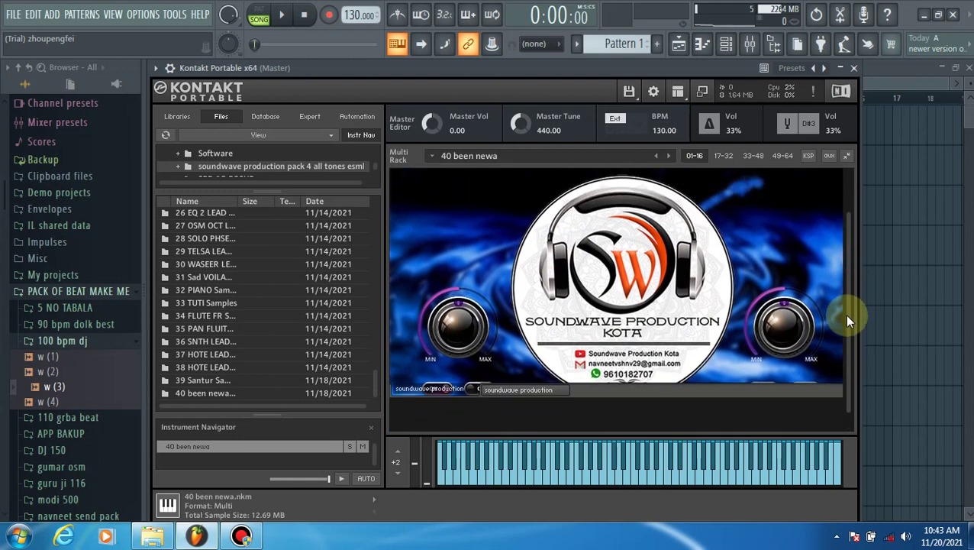
pyautogui.scroll(2, 844, 306)
pyautogui.scroll(-2, 854, 244)
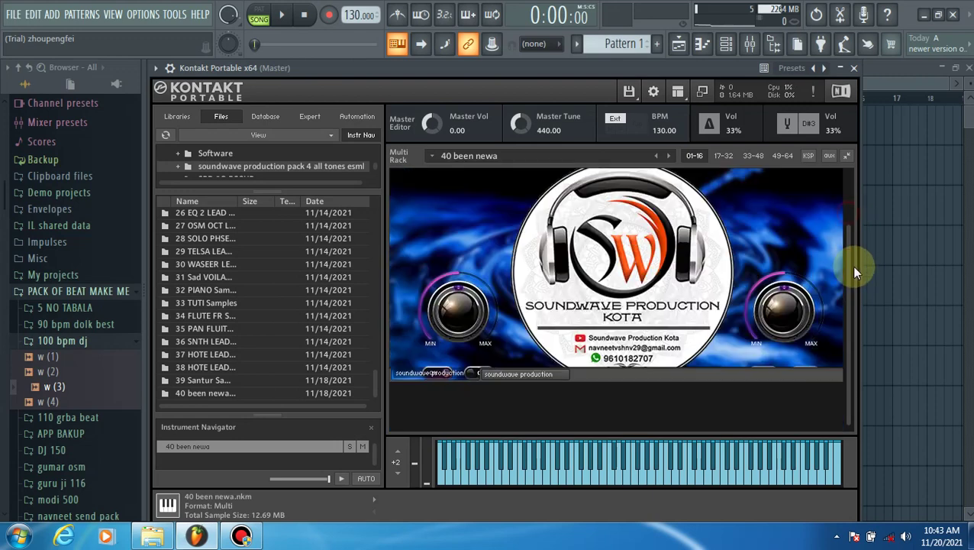
pyautogui.scroll(2, 854, 229)
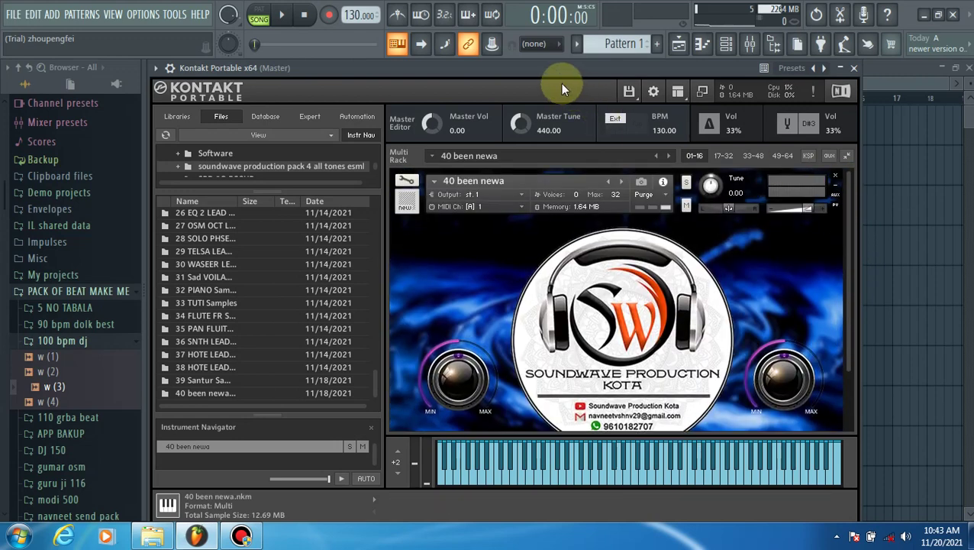